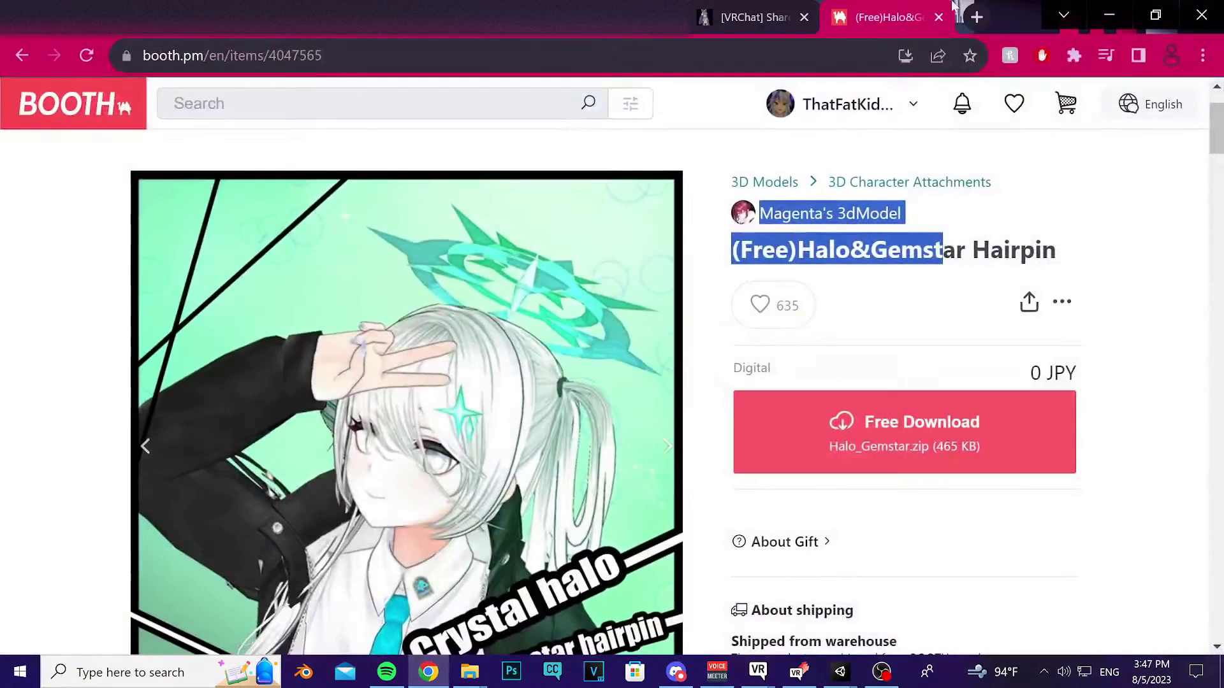
Review the prerequisites listed on the Shareable halo system's Gumroad page
click(752, 17)
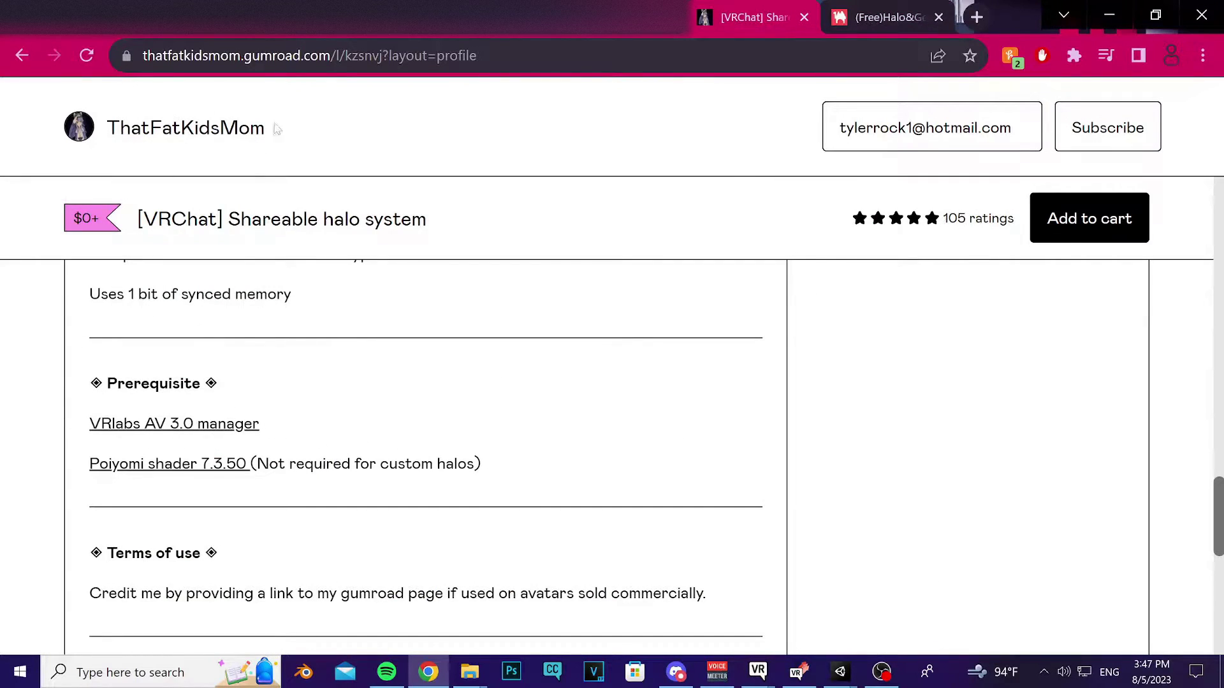
drag(81, 384, 519, 465)
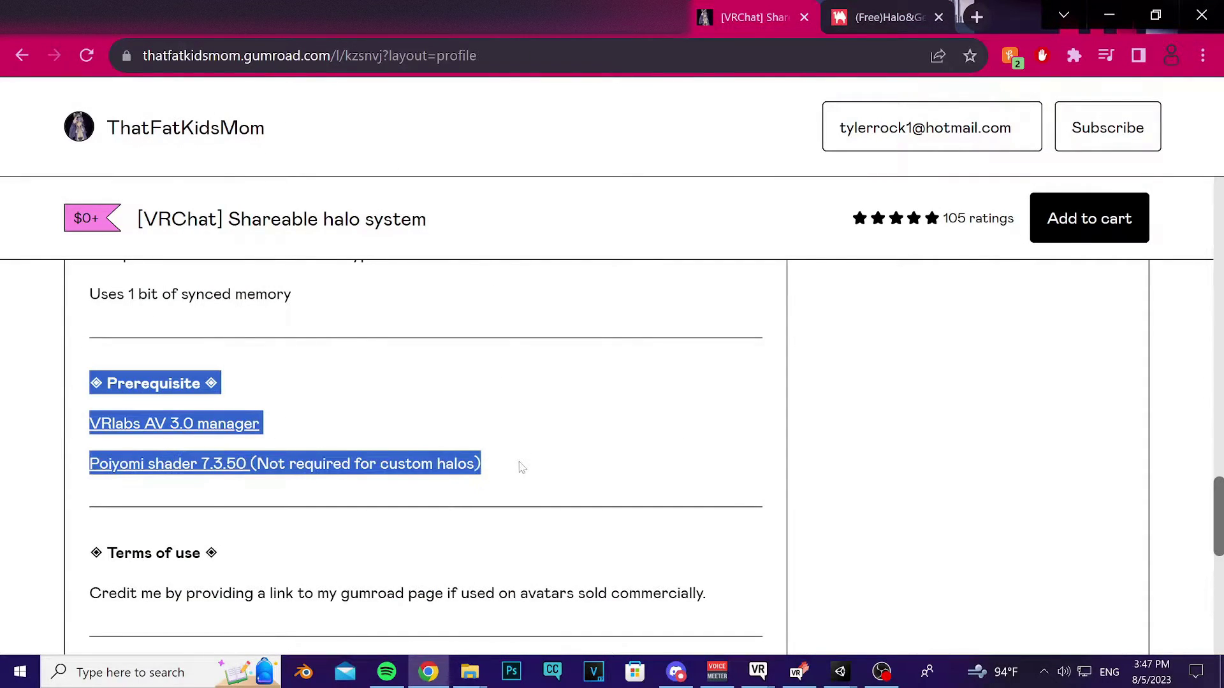
click(519, 465)
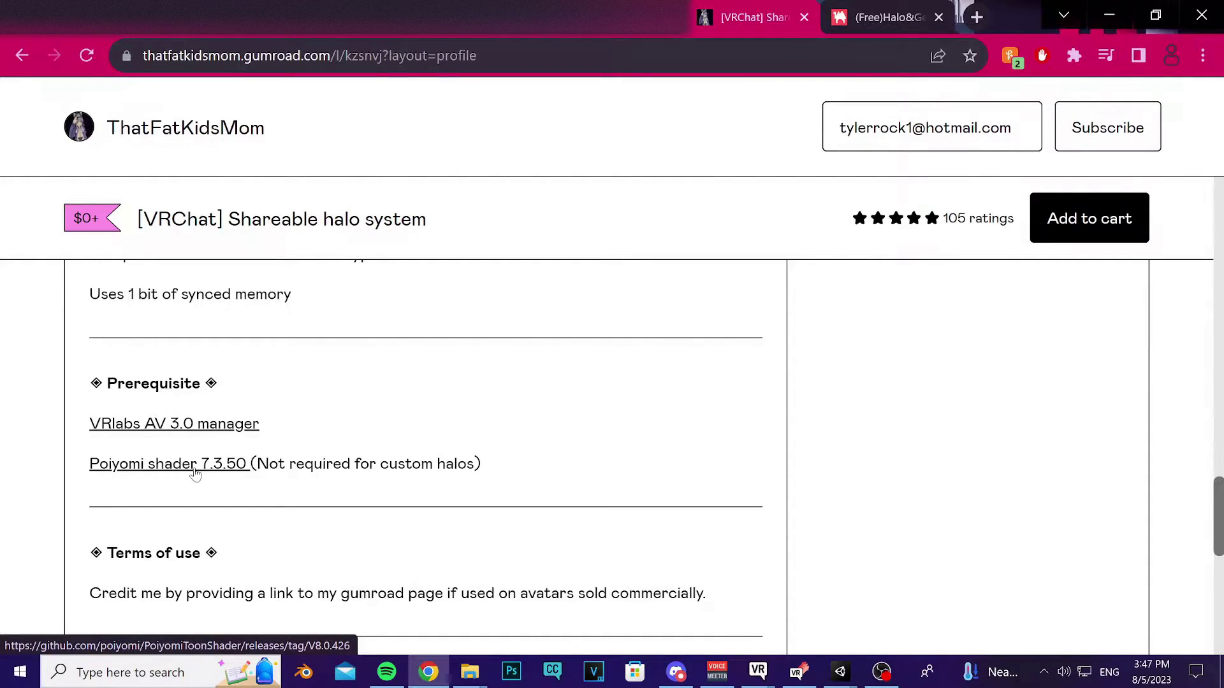
Open the VRLabs AV 3.0 manager's GitHub releases and locate the Avatars_3.0_Manager_2.0.23.unitypackage asset
click(173, 425)
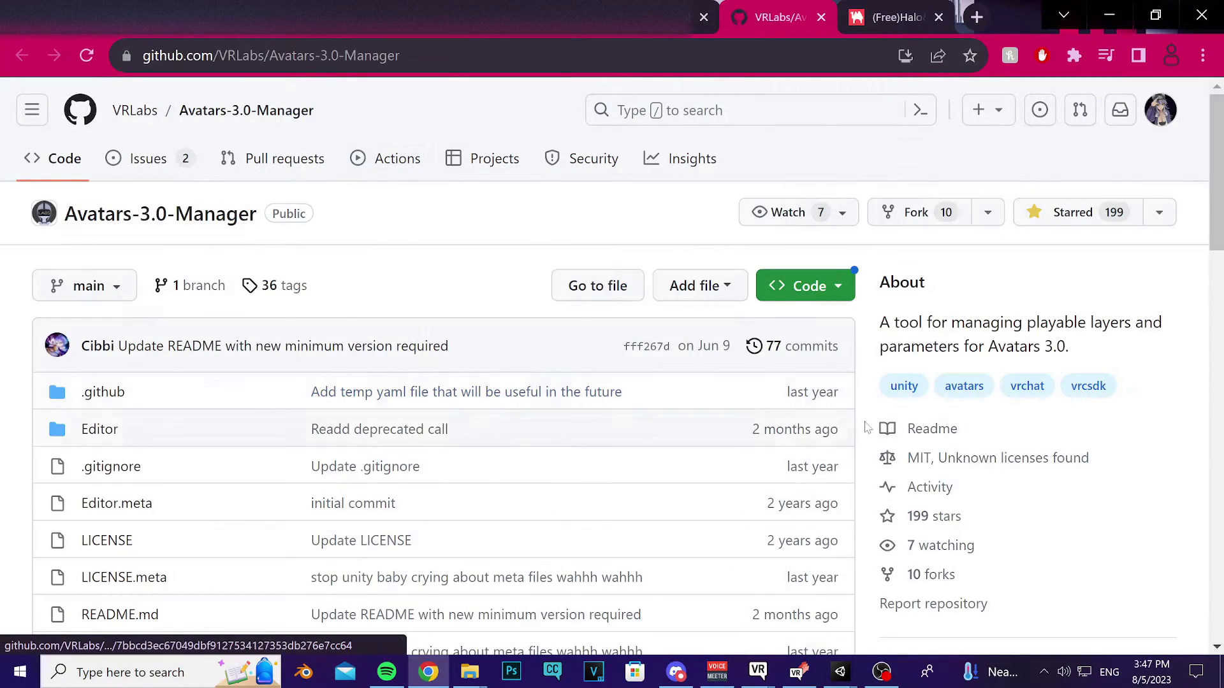
scroll(959, 529, down, 2)
scroll(960, 529, down, 1)
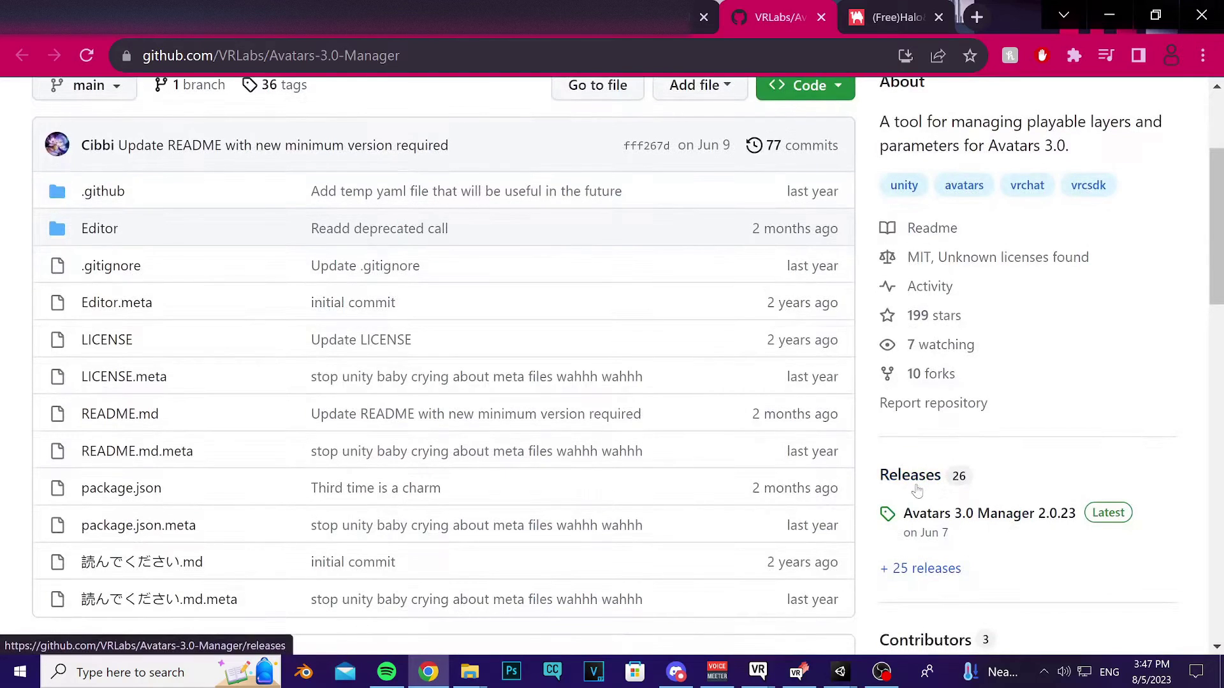
click(909, 476)
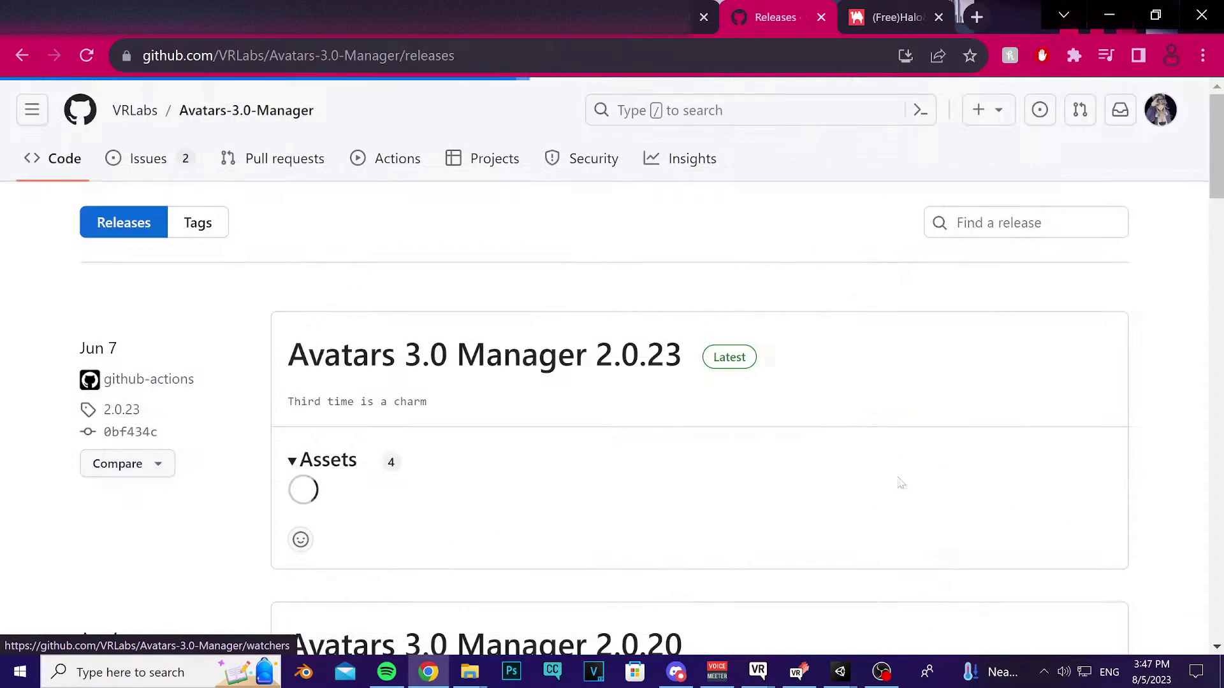
scroll(485, 382, down, 3)
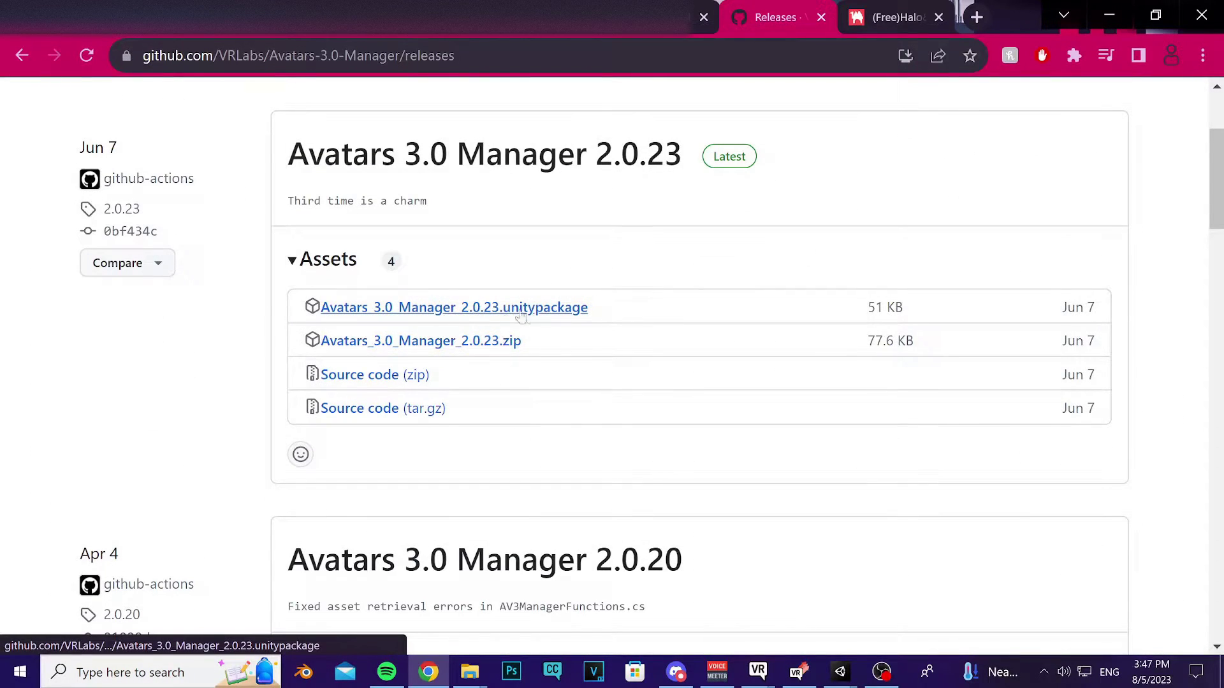
scroll(522, 319, up, 1)
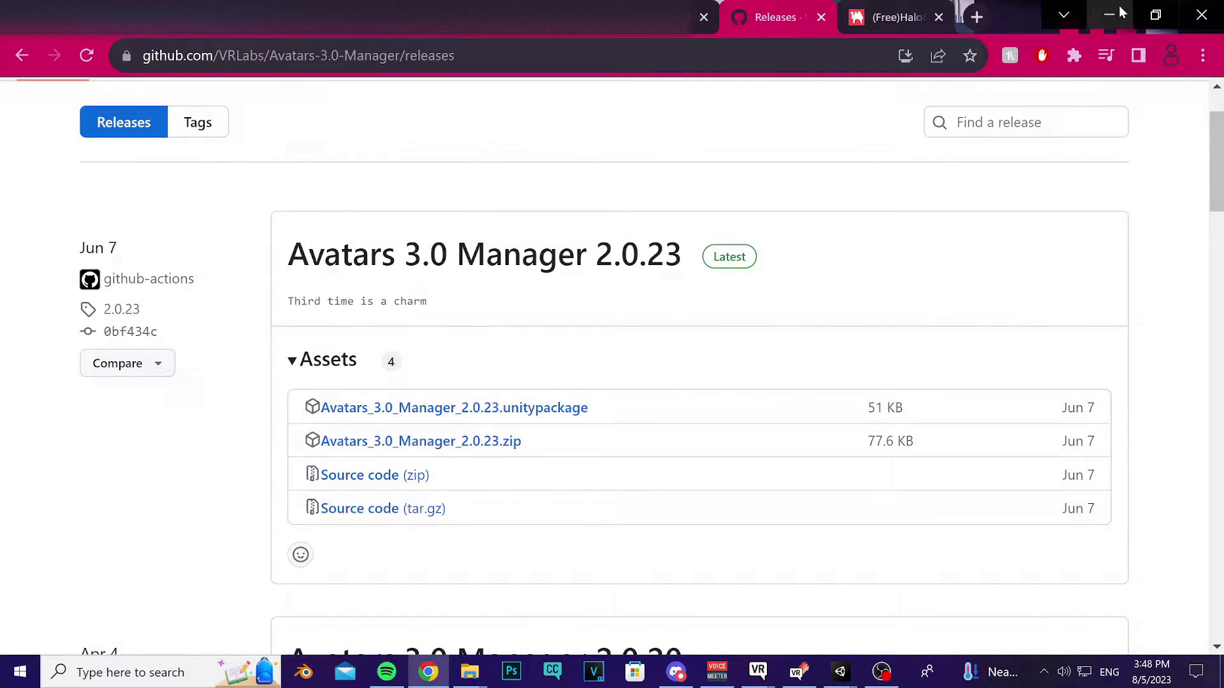
Switch to the Tutorial project in Unity and open the Shareable halo folder inside ThatFatKidsStuff
mouse_move(840, 672)
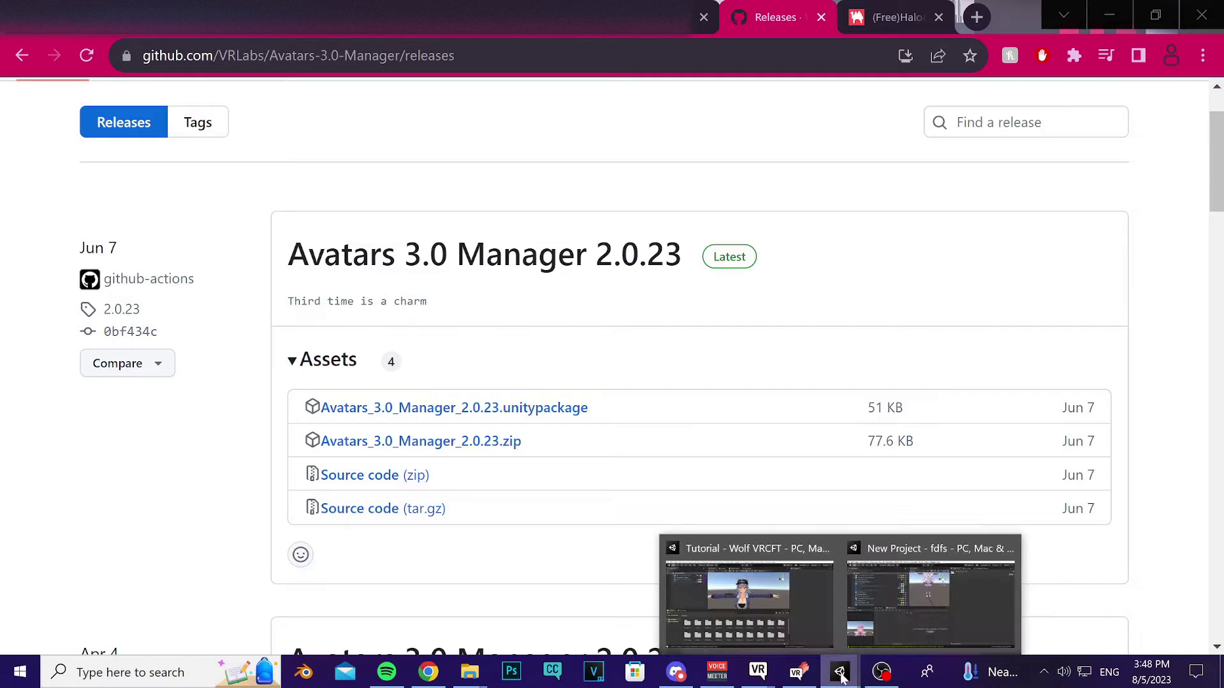
click(767, 615)
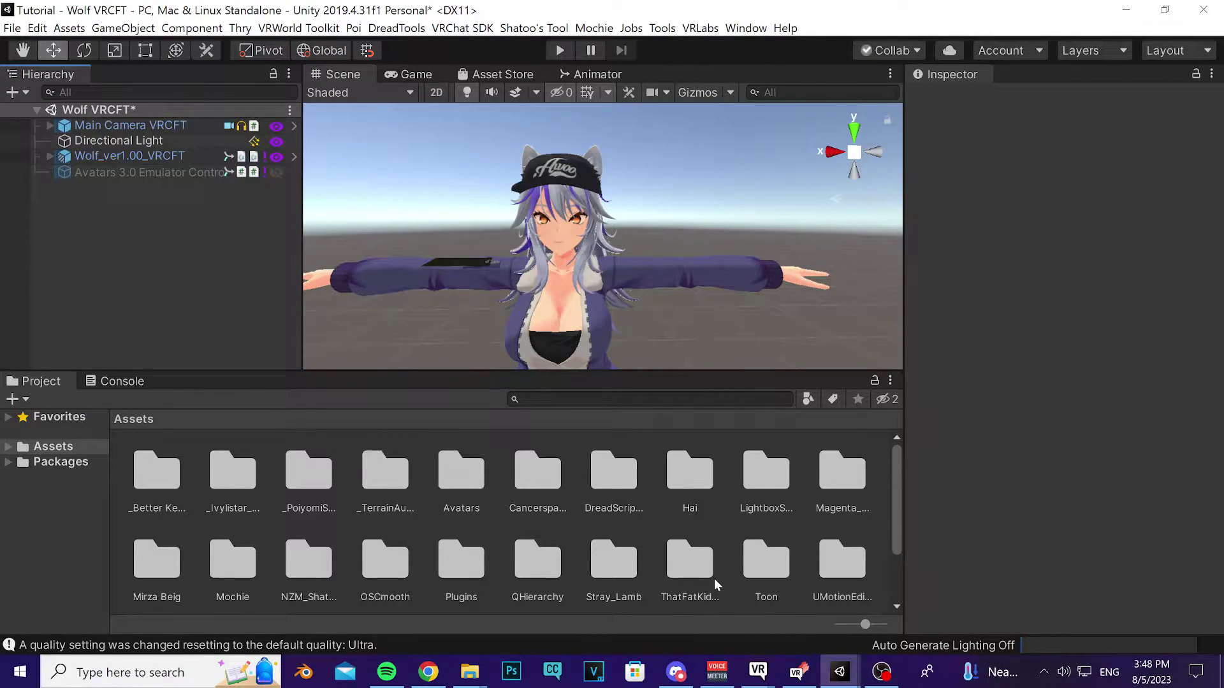
click(697, 568)
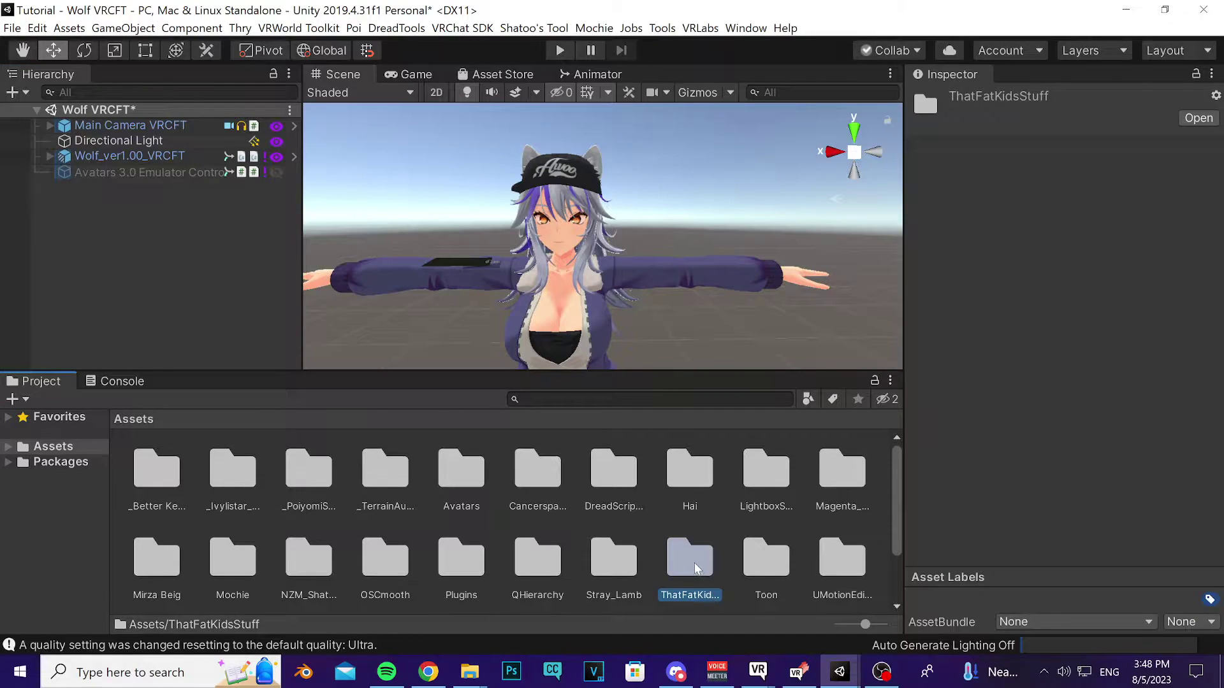
double_click(690, 561)
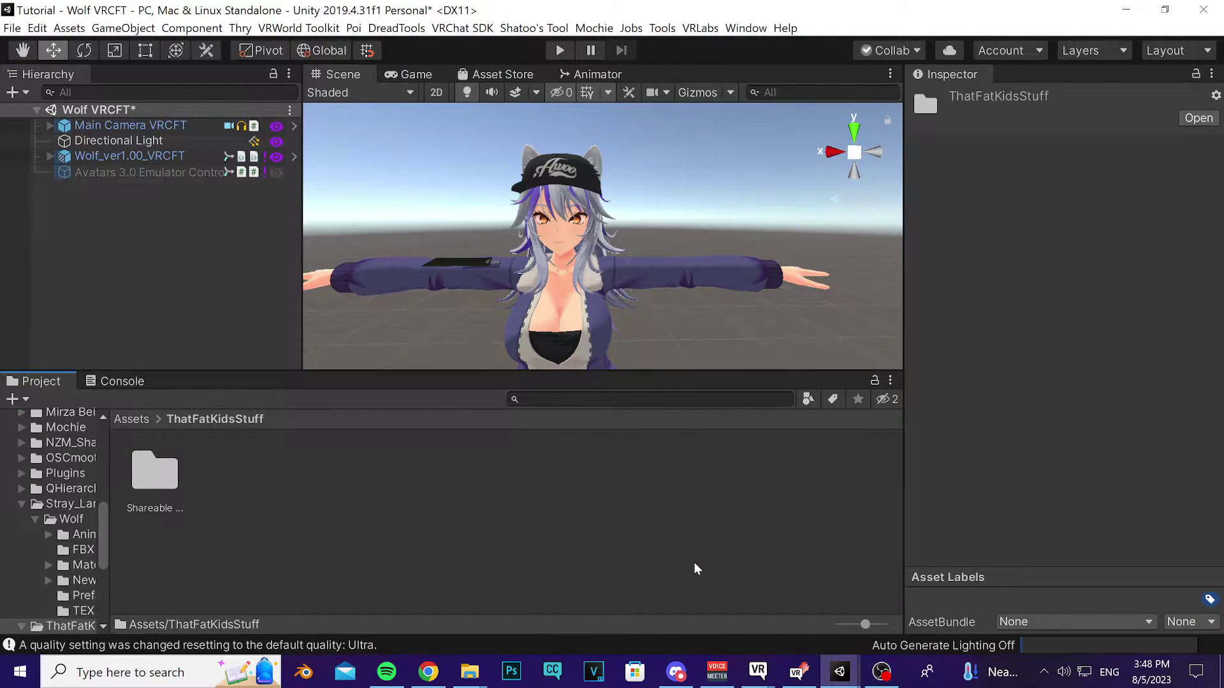
click(172, 478)
double_click(171, 475)
Add the Shareable halo system prefab to the scene root and unpack it
click(363, 473)
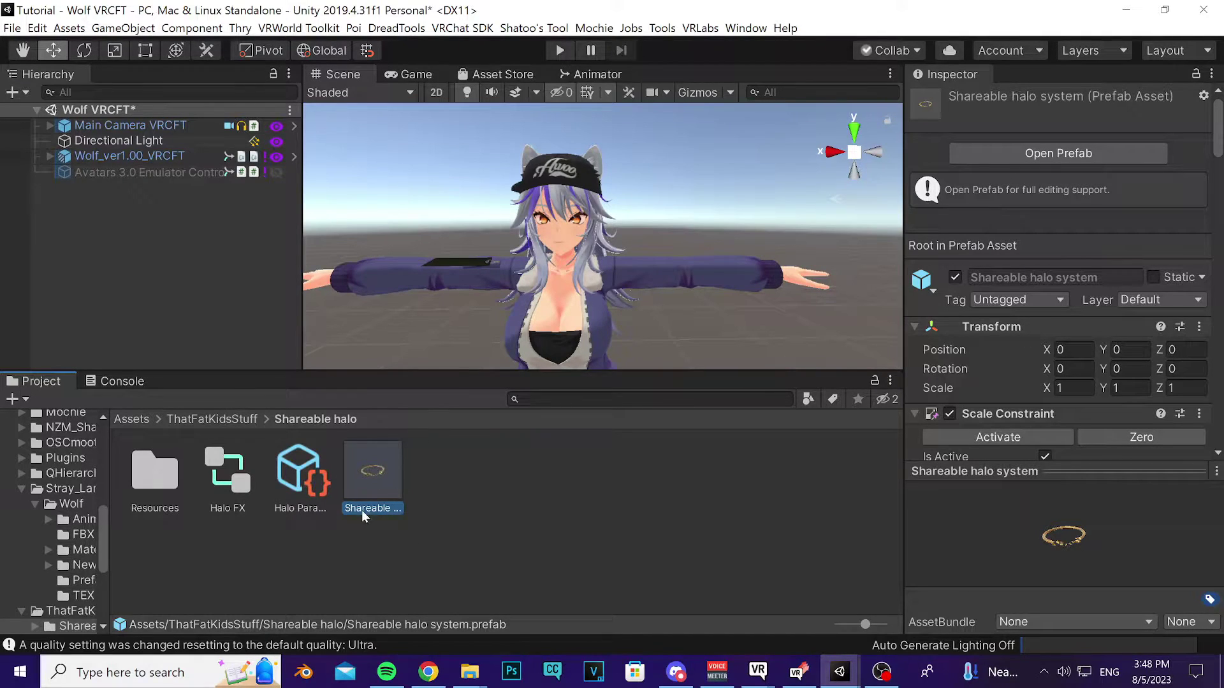
drag(358, 481, 147, 278)
right_click(95, 189)
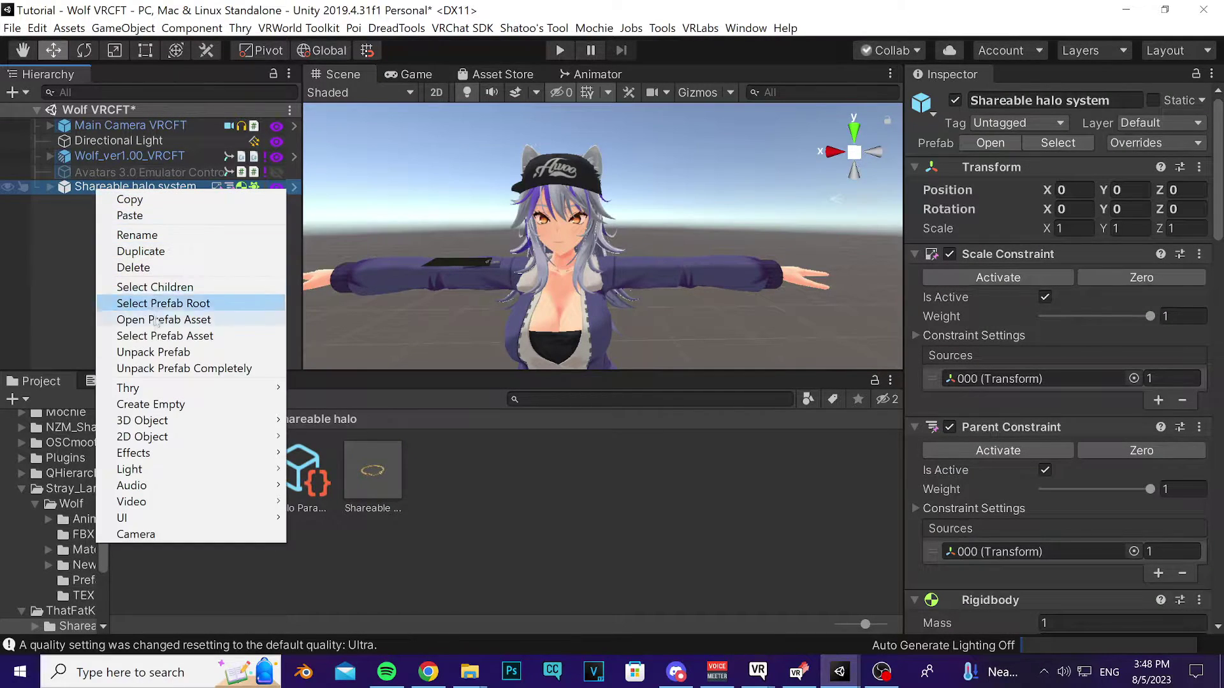
click(142, 353)
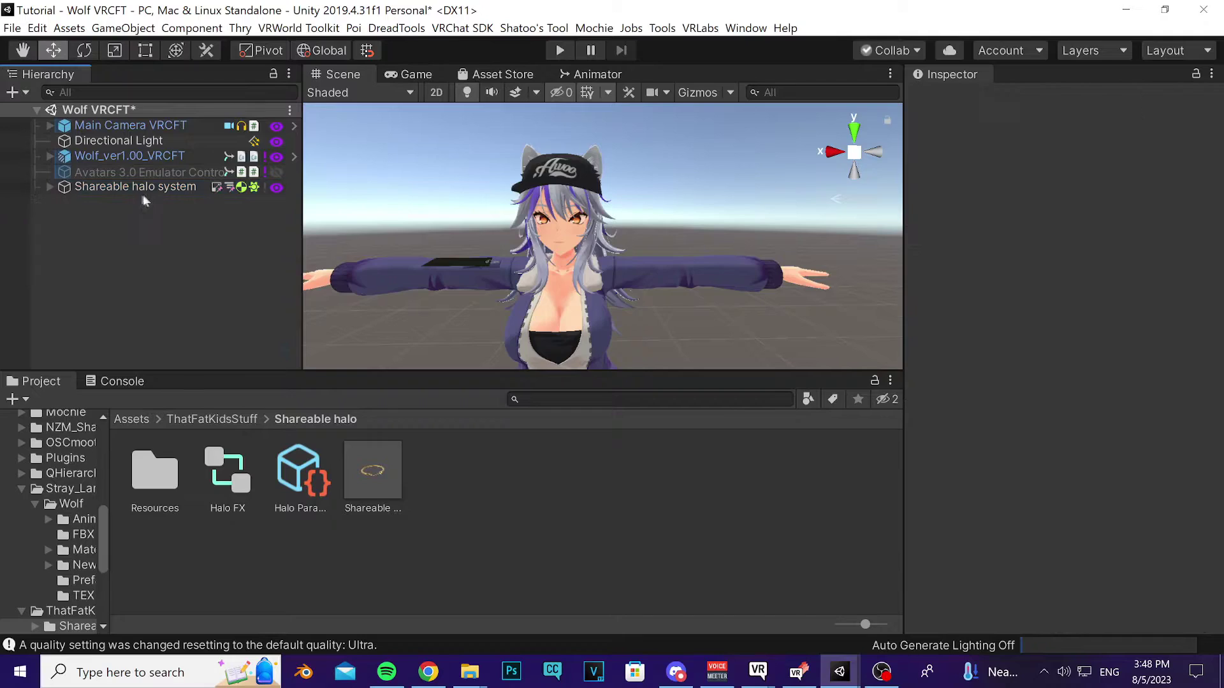
Nest the Shareable halo system under Wolf_ver1.00_VRCFT and expand it down to the objects inside Scale fix
drag(142, 189, 121, 159)
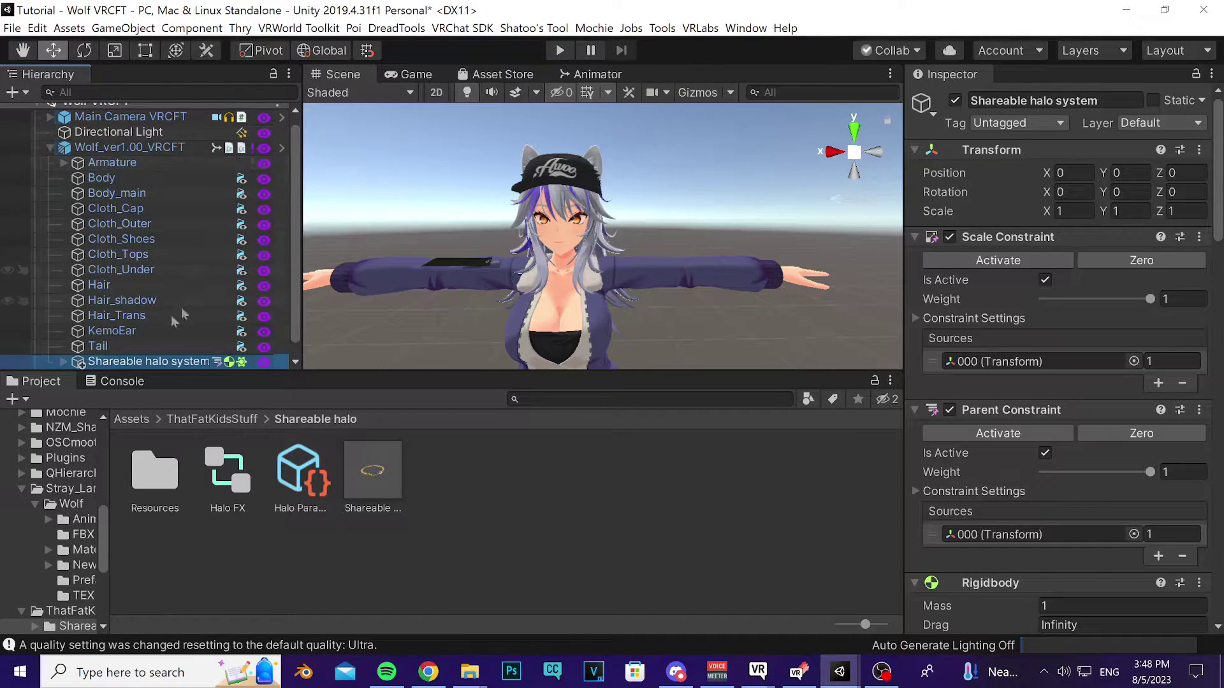
click(64, 361)
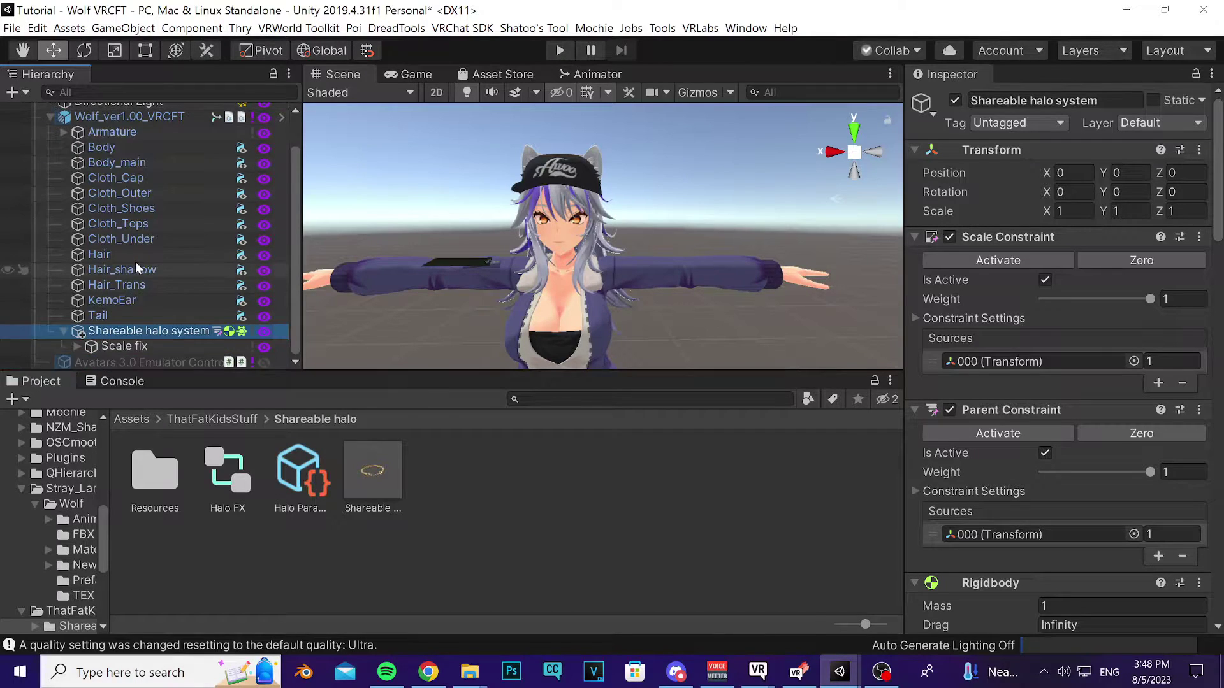
click(79, 345)
scroll(150, 346, down, 2)
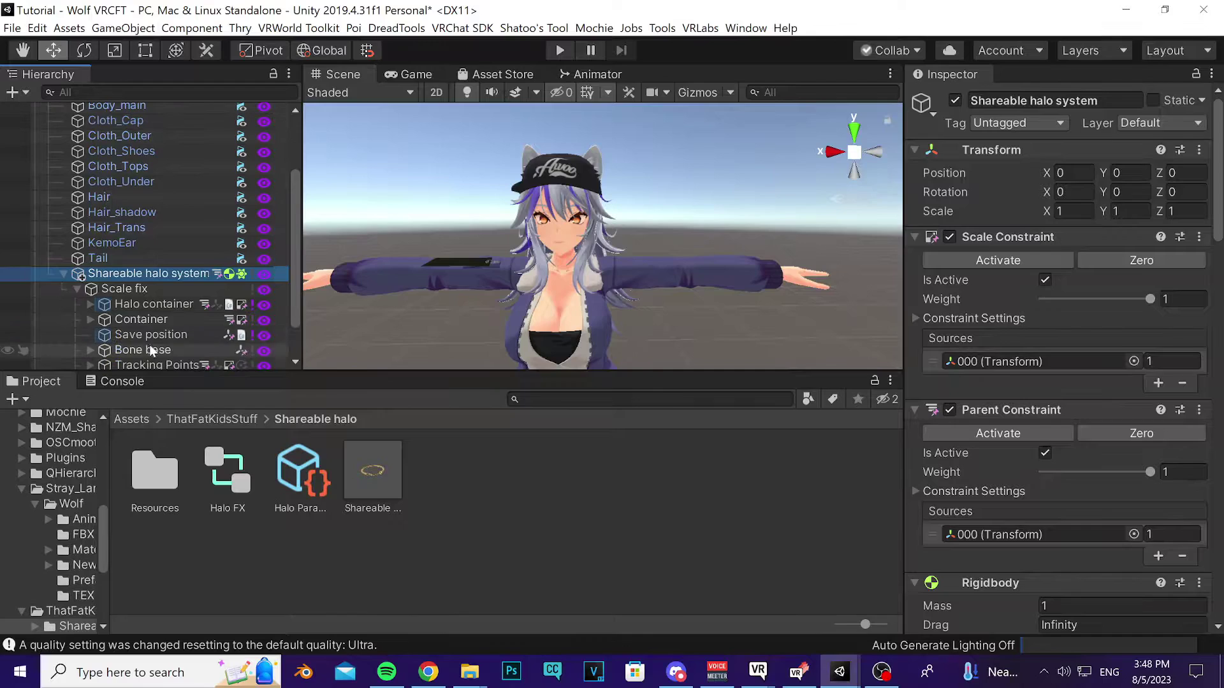
Set Wolf_ver1.00_VRCFT as the Scale Constraint source for both Halo container and Container
click(136, 307)
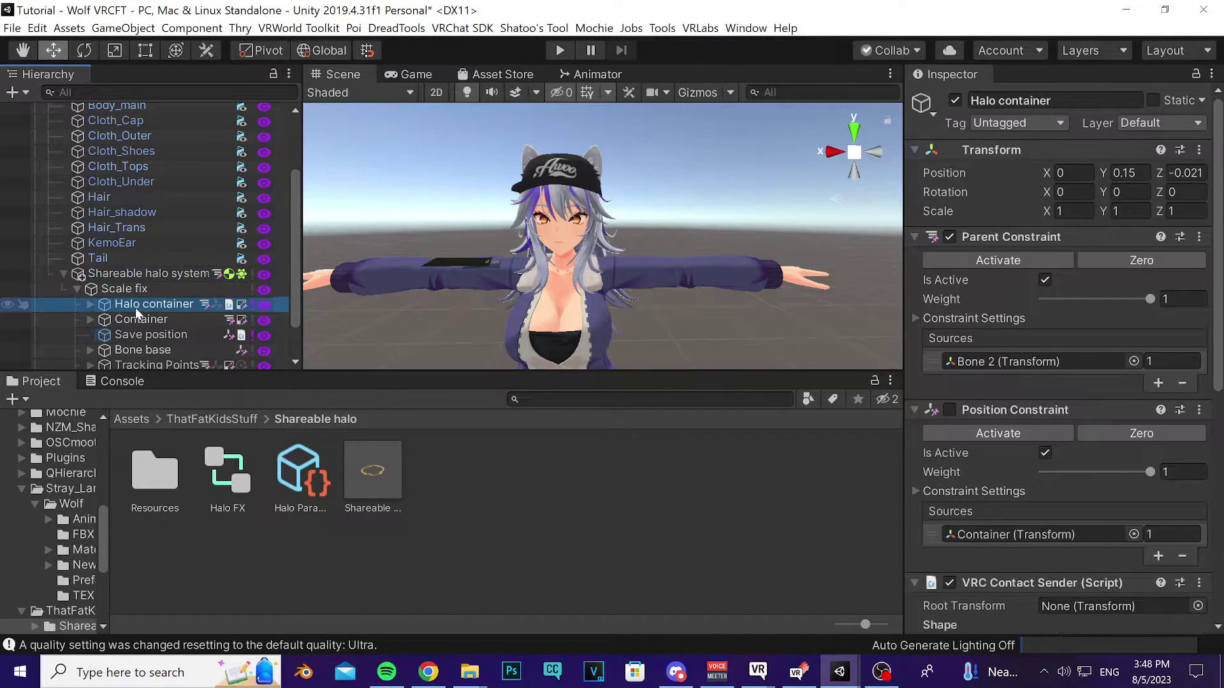
ctrl+click(142, 319)
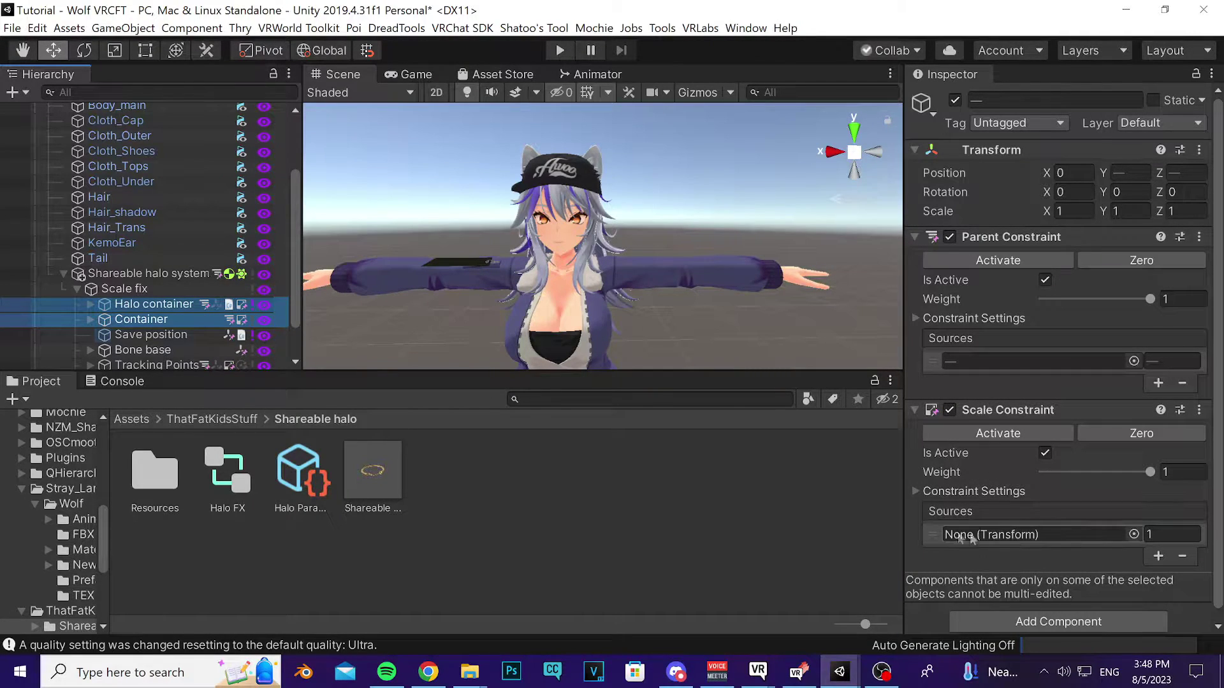
scroll(127, 167, up, 3)
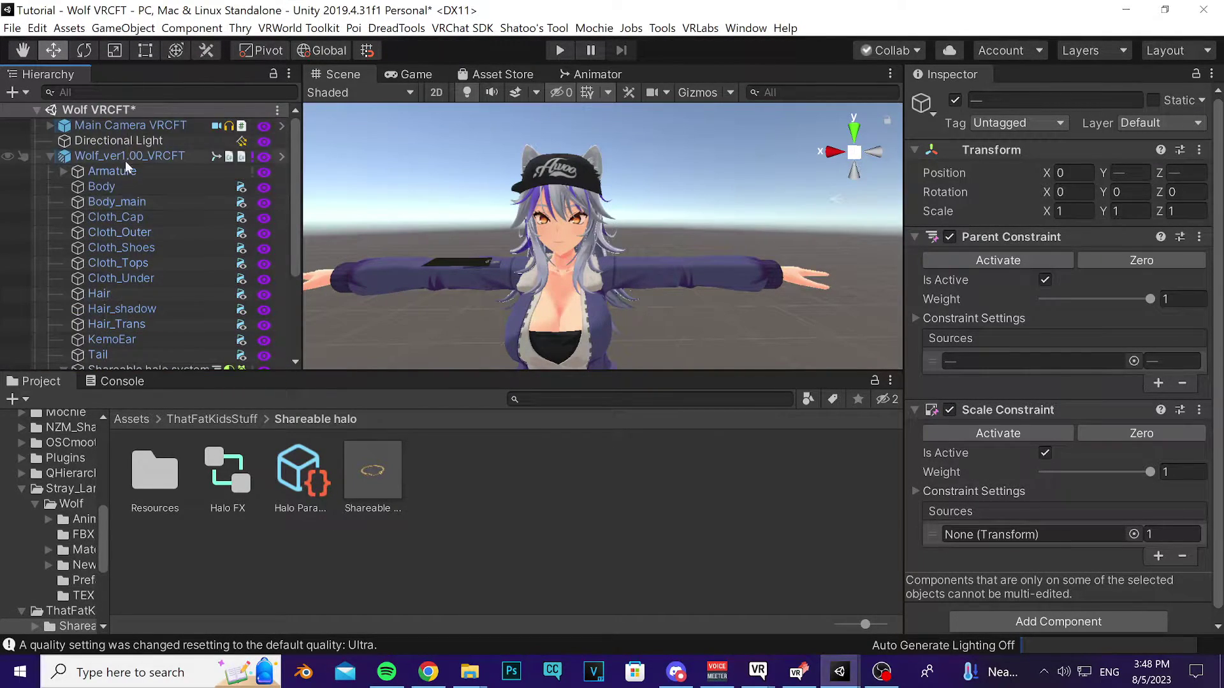
drag(102, 162, 1002, 540)
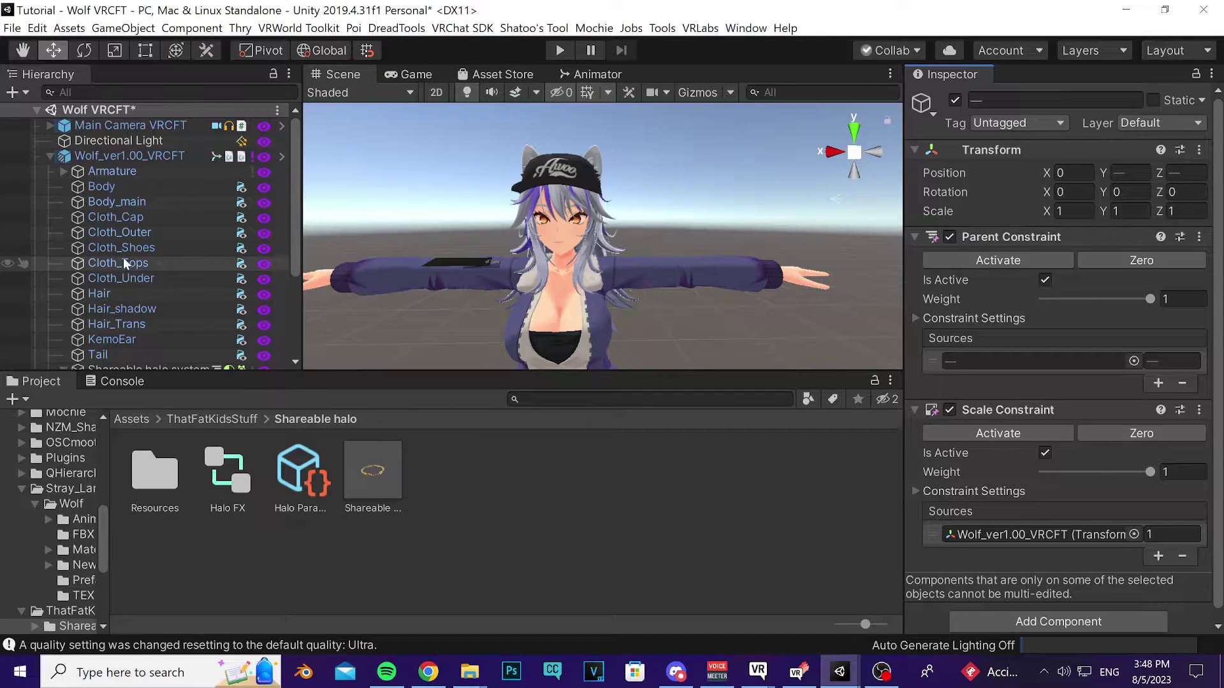
Select only the Halo container and expand it to show its child objects
scroll(124, 258, down, 4)
click(96, 270)
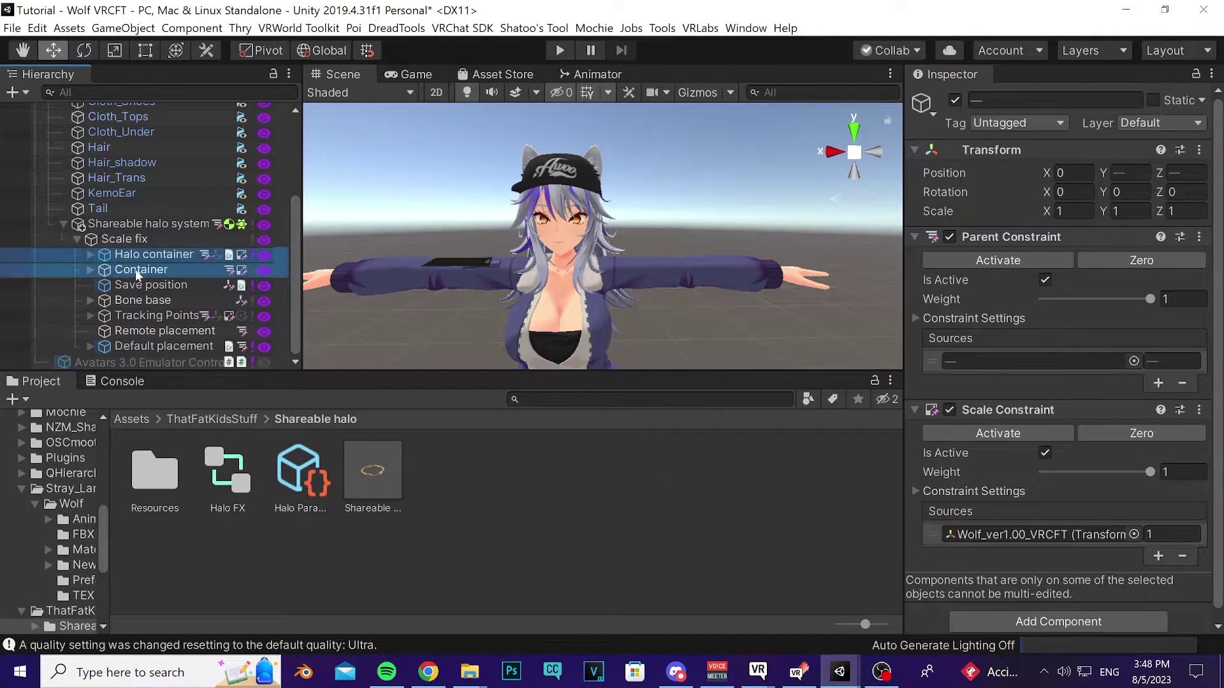
click(105, 254)
click(90, 255)
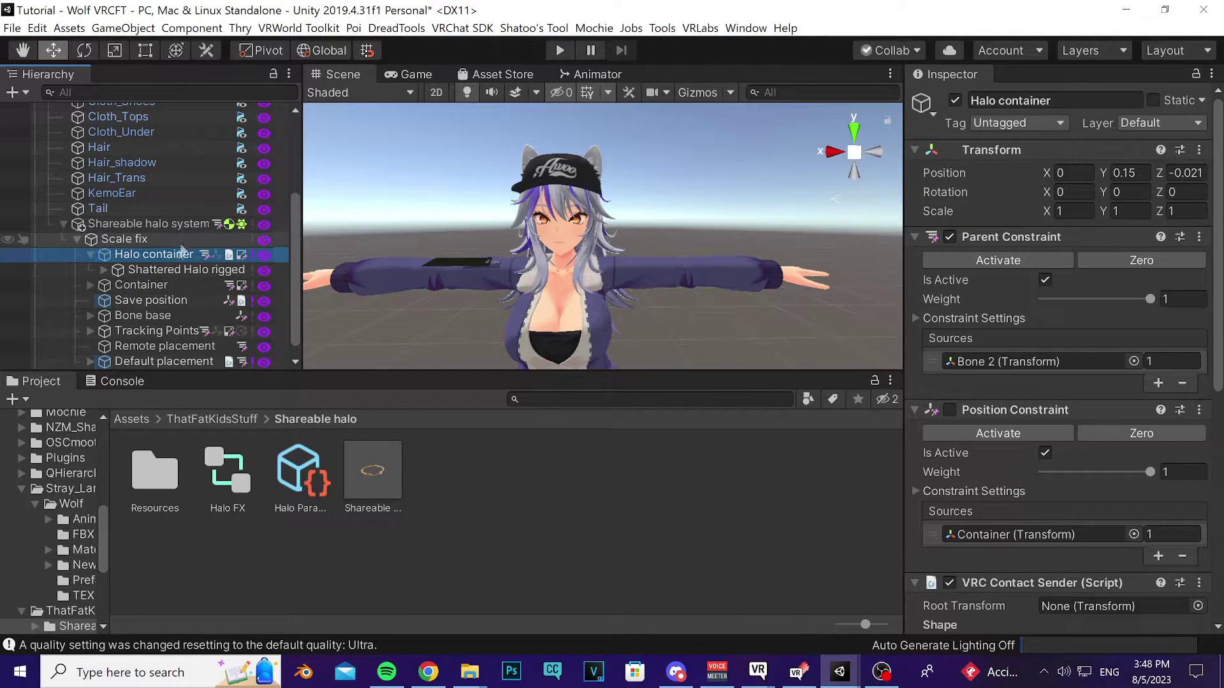
Collapse the avatar's hierarchy and add the Halo&GemStars prefab from the Magenta_3dModel/Halo folder to the scene
scroll(153, 273, up, 5)
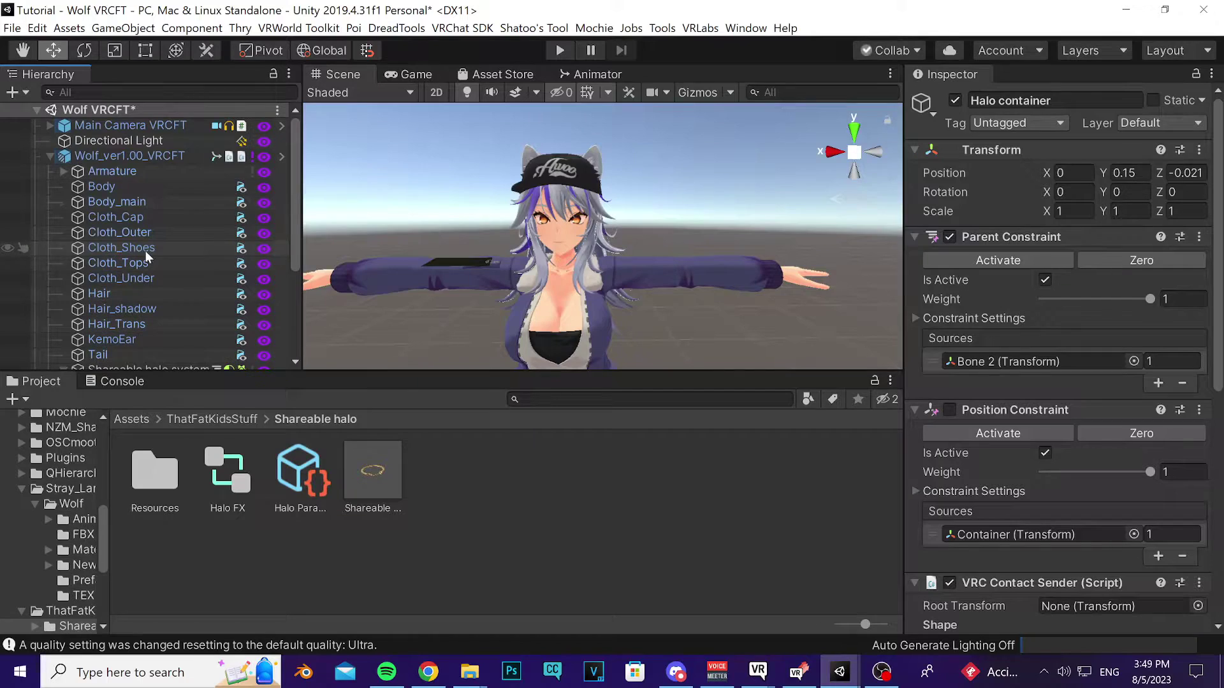
click(50, 155)
click(249, 584)
click(141, 420)
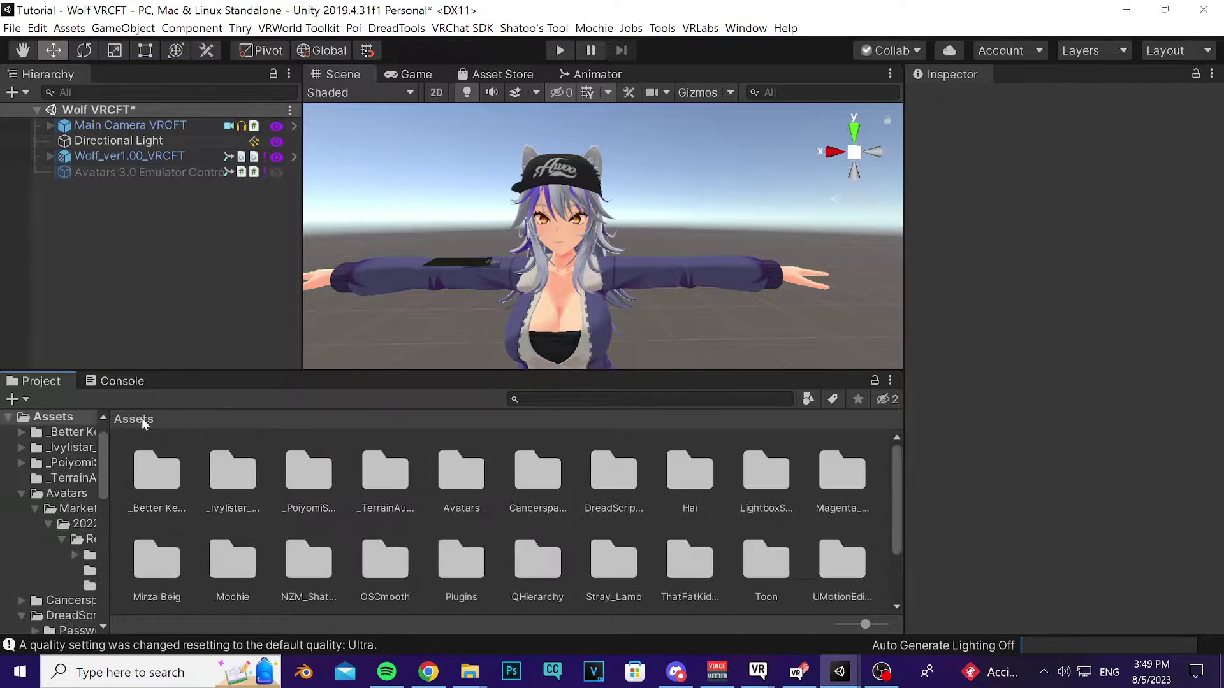
double_click(822, 497)
double_click(155, 472)
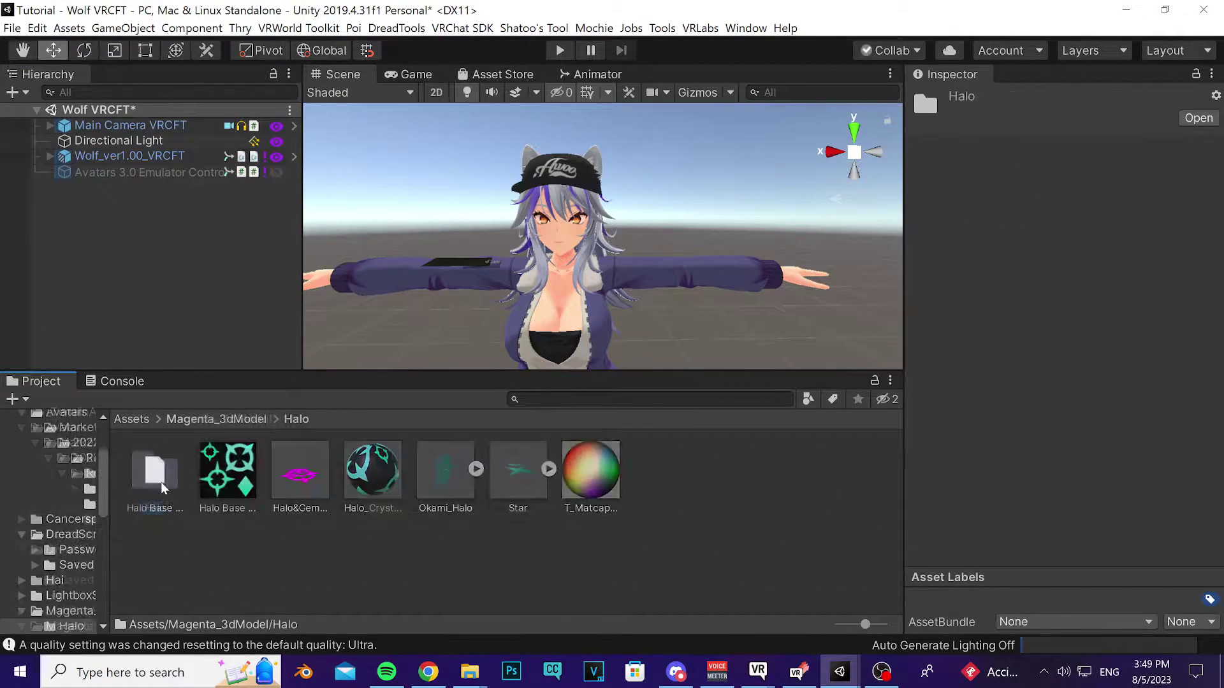
drag(272, 483, 153, 285)
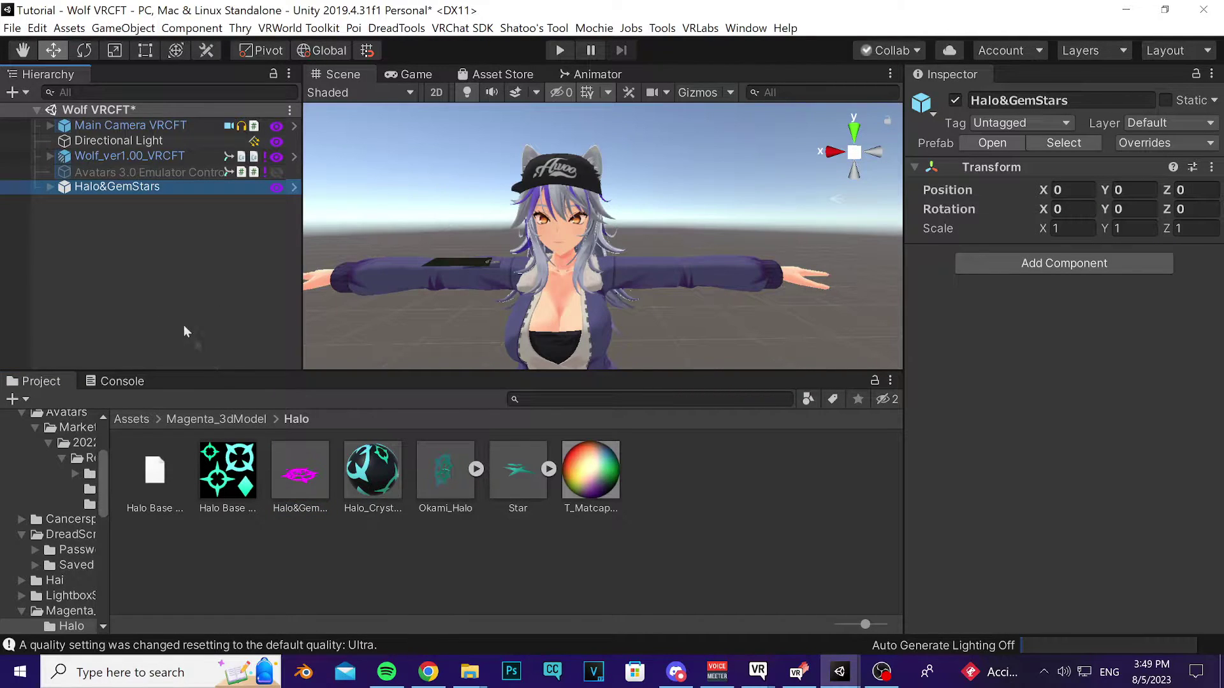
key(f)
middle_drag(828, 290, 579, 293)
key(f)
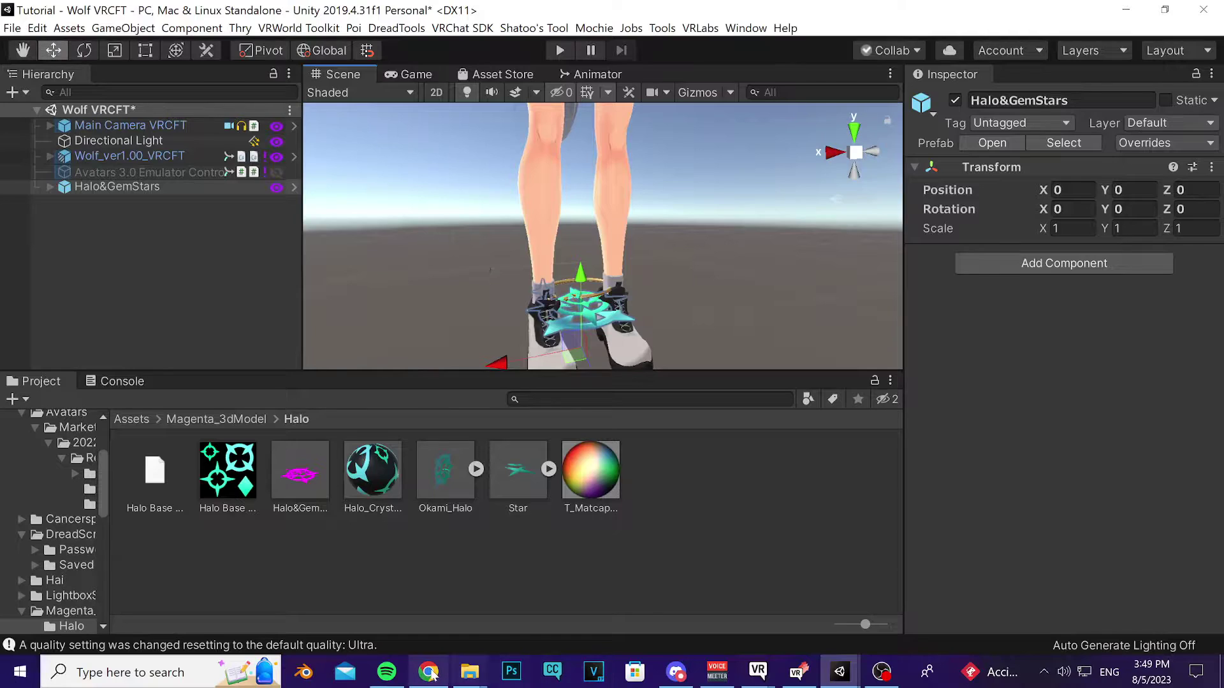
Switch to Chrome and view the BOOTH page of the free Halo&Gemstar Hairpin model
click(429, 672)
click(892, 18)
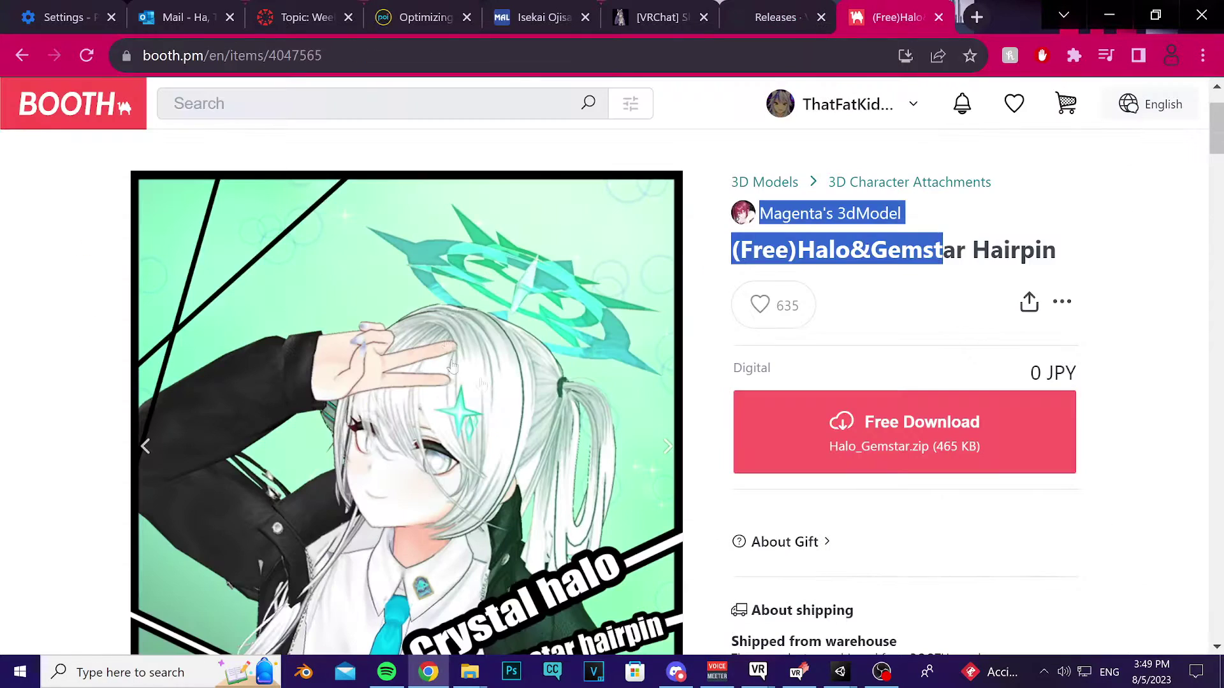
drag(939, 182, 956, 205)
click(956, 206)
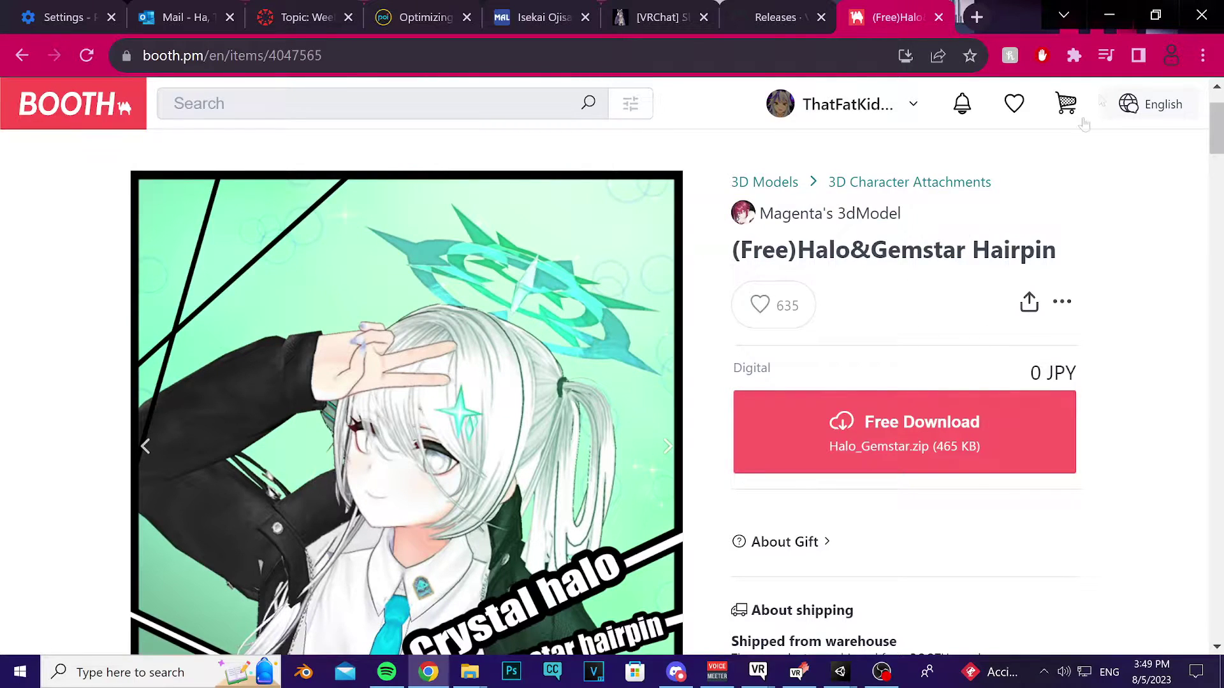
Return to the Tutorial project in Unity and nest Halo&GemStars inside the avatar's Halo container
mouse_move(840, 671)
click(753, 605)
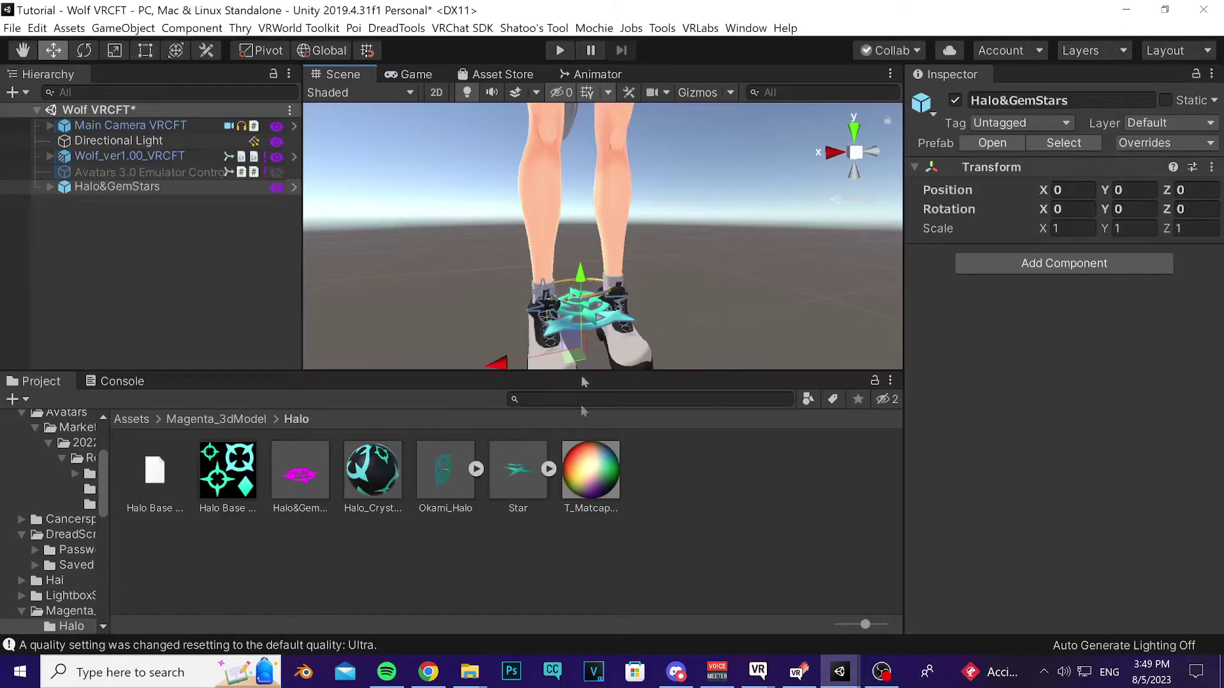
click(219, 319)
click(49, 187)
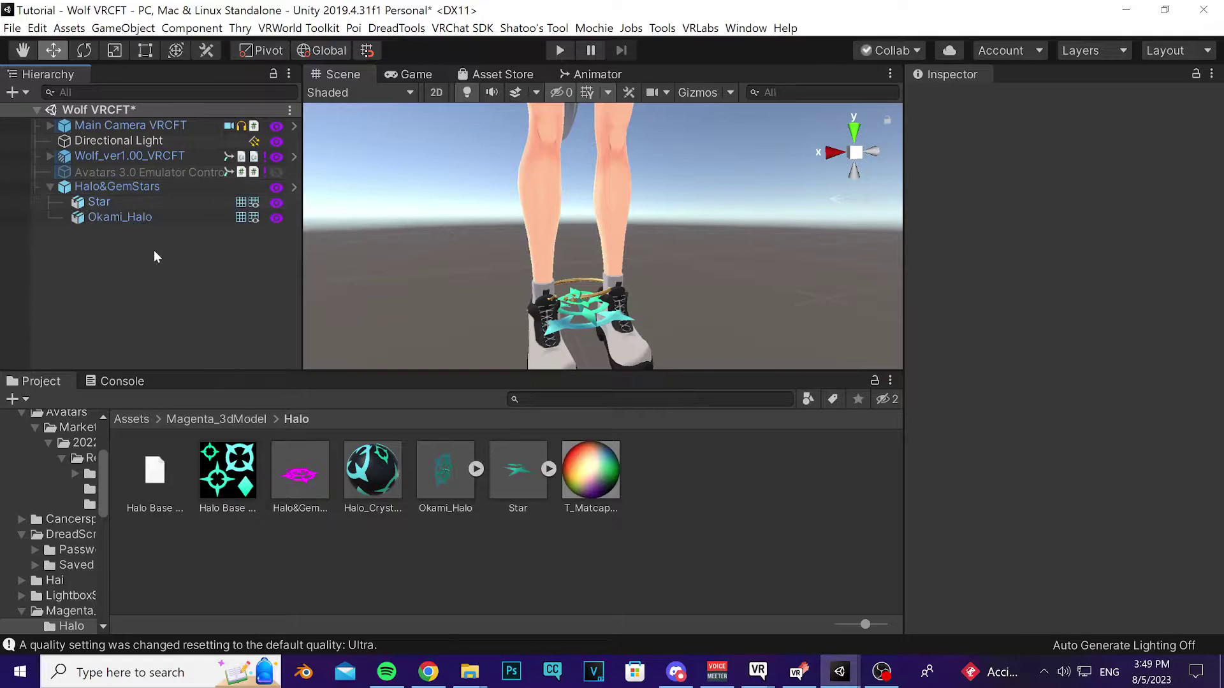
click(50, 157)
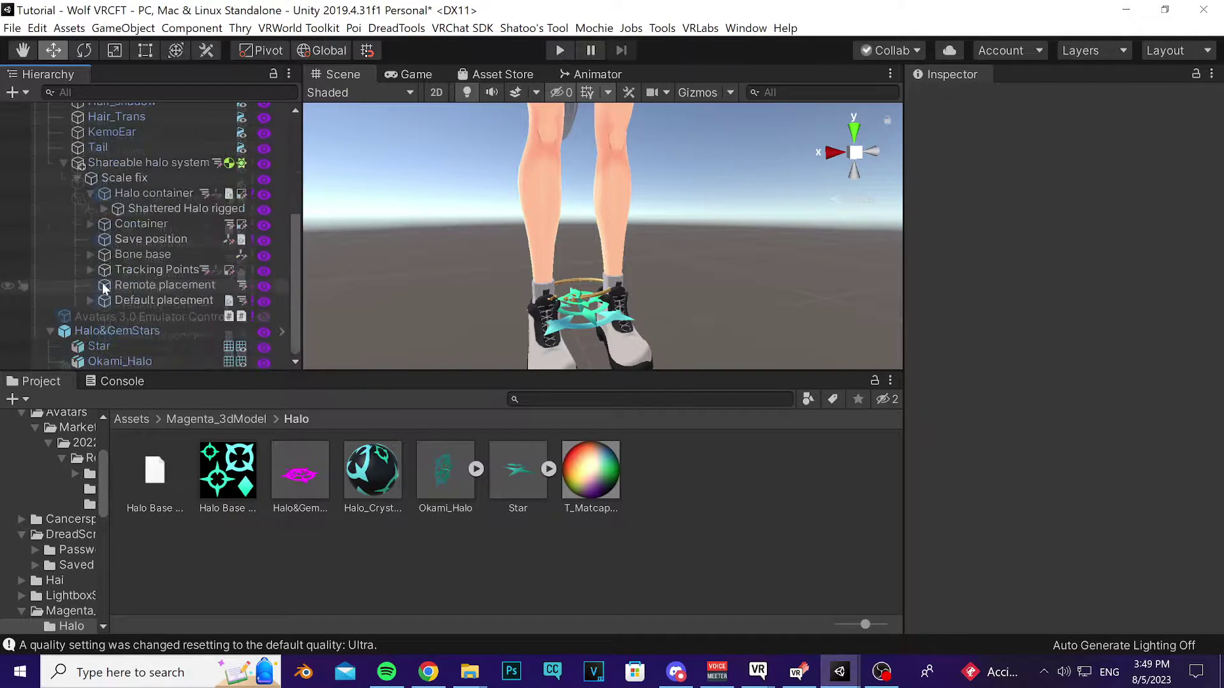
drag(107, 332, 132, 195)
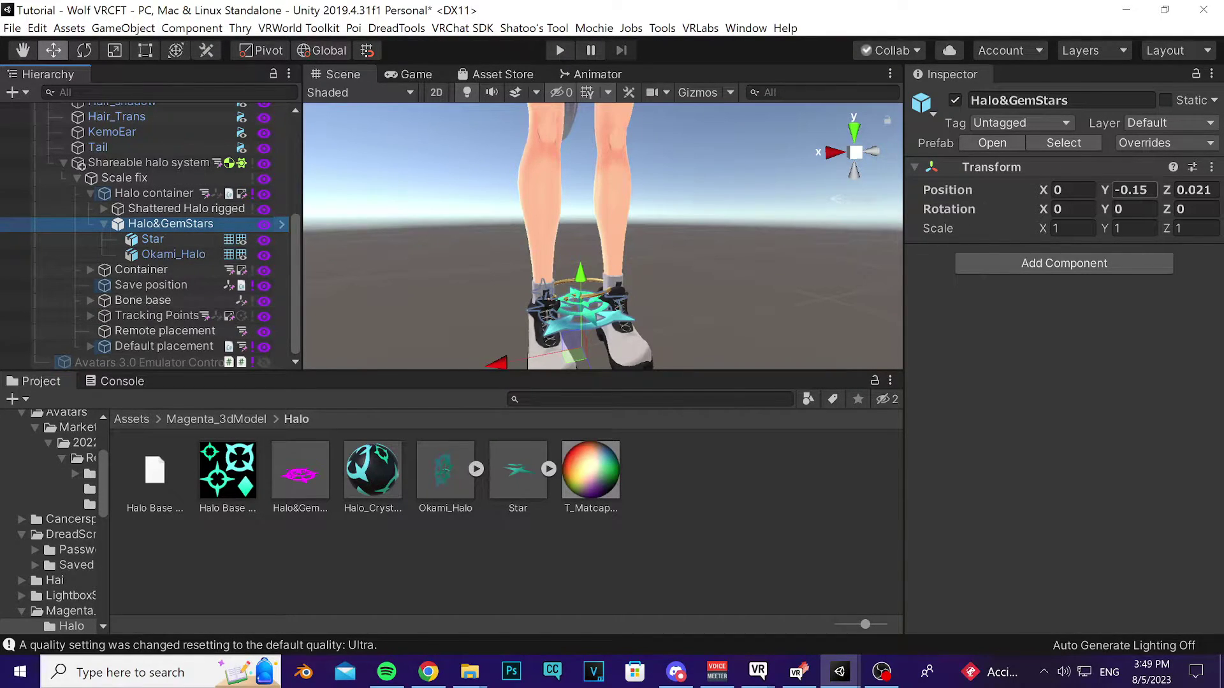
Set the Y and Z position of Halo&GemStars to 0 inside the Halo container
click(1132, 190)
text(0)
key(Tab)
text(0)
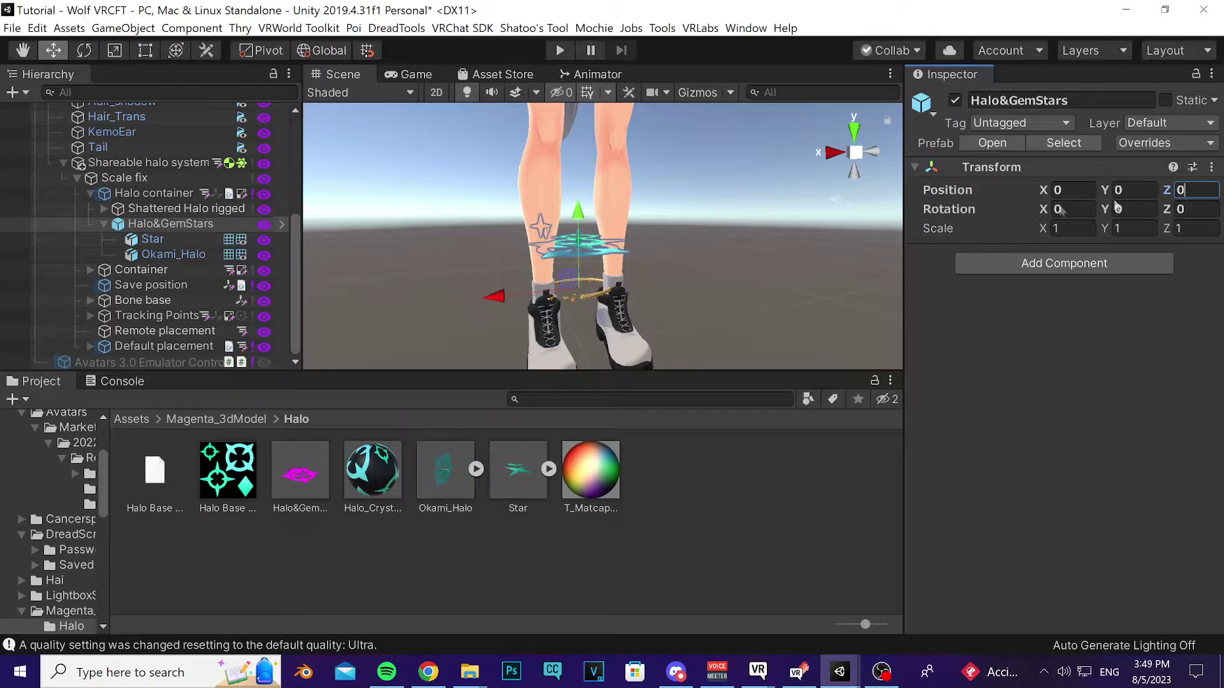
Set the X and Y position of both Halo&GemStars child objects, Star and Okami_Halo, to 0
click(153, 240)
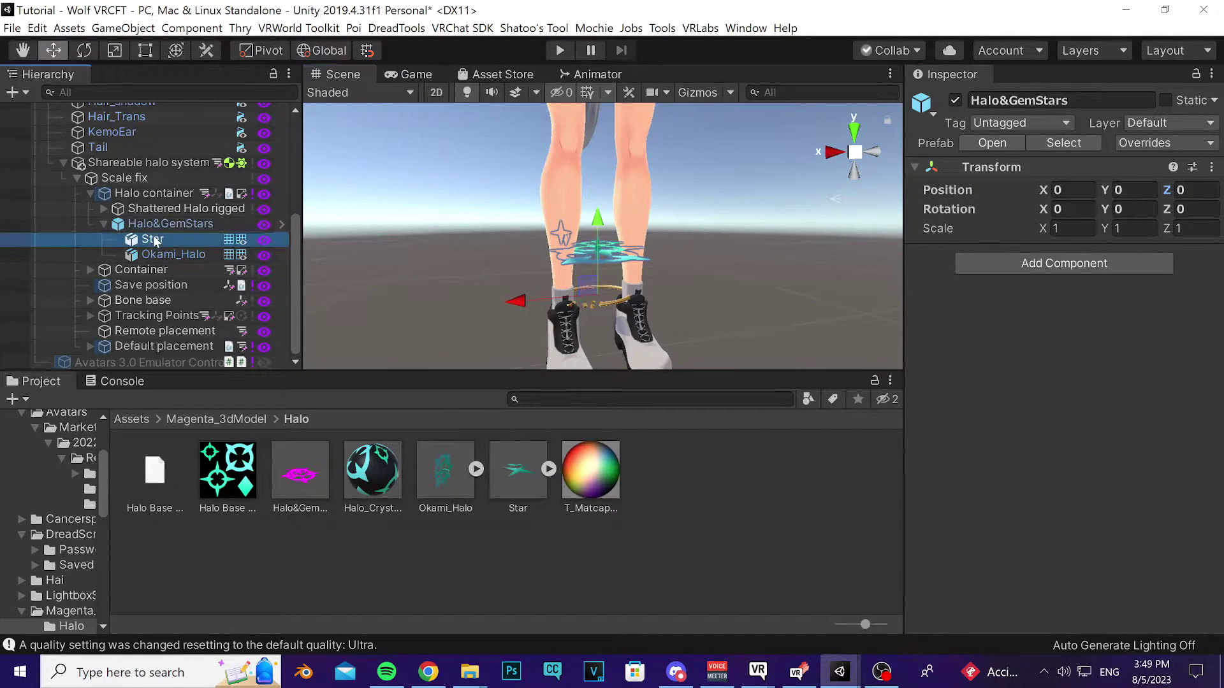
ctrl+click(173, 255)
click(1074, 190)
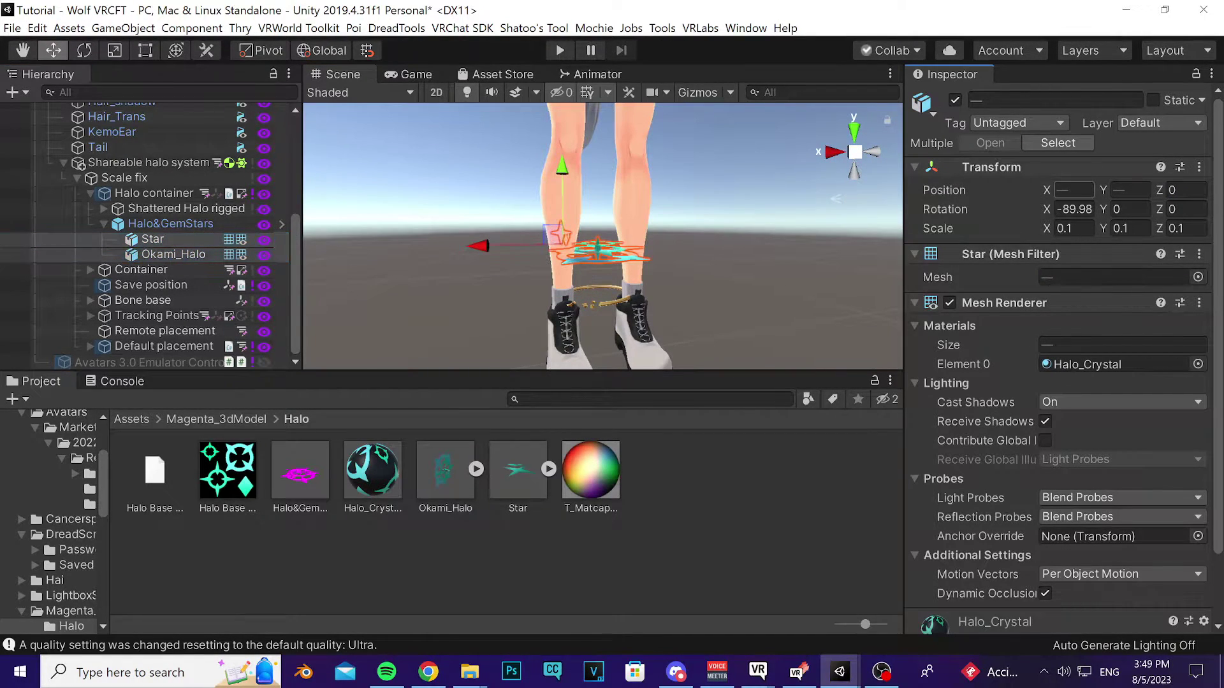
text(0)
key(Tab)
text(0)
key(Return)
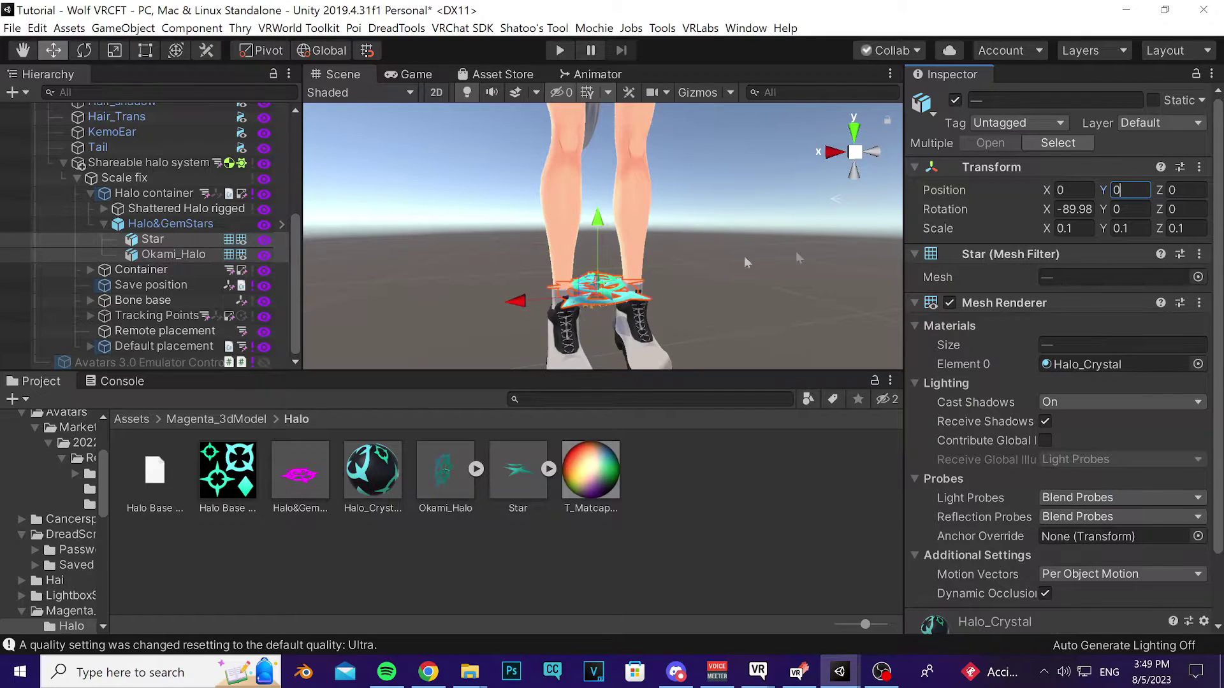
Try rotating and scaling Star and Okami_Halo together around their centre, undoing each change
right_drag(501, 258, 543, 297)
key(f)
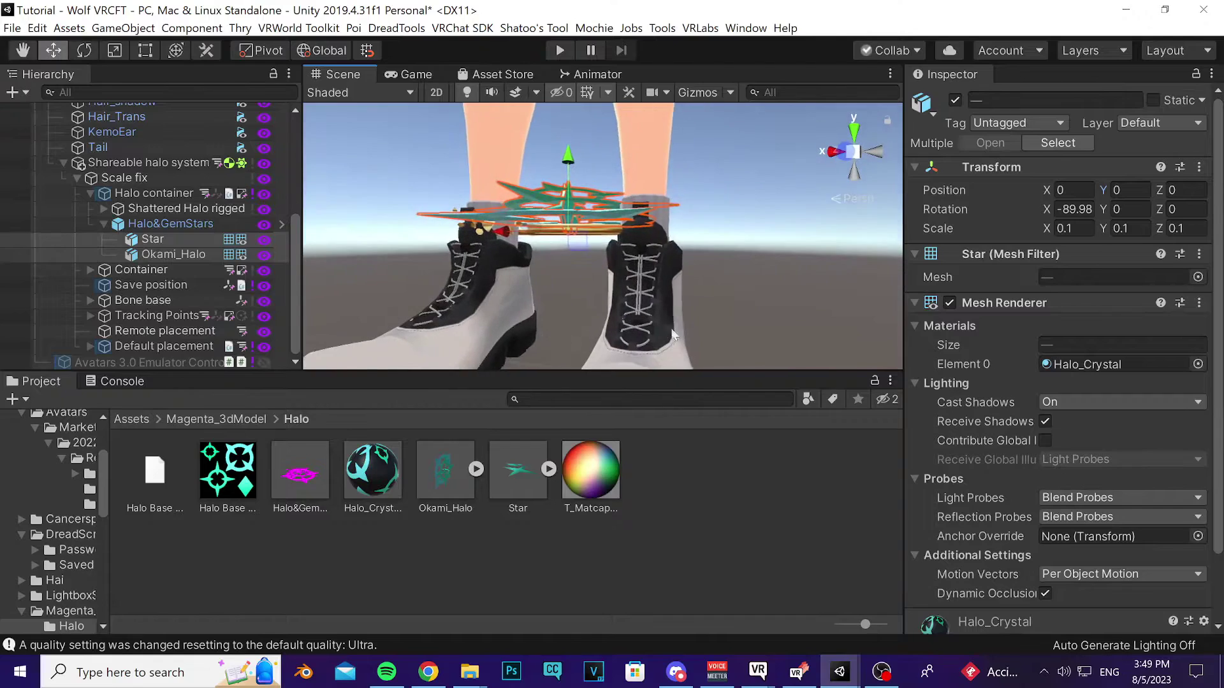
middle_drag(637, 96, 663, 266)
key(f)
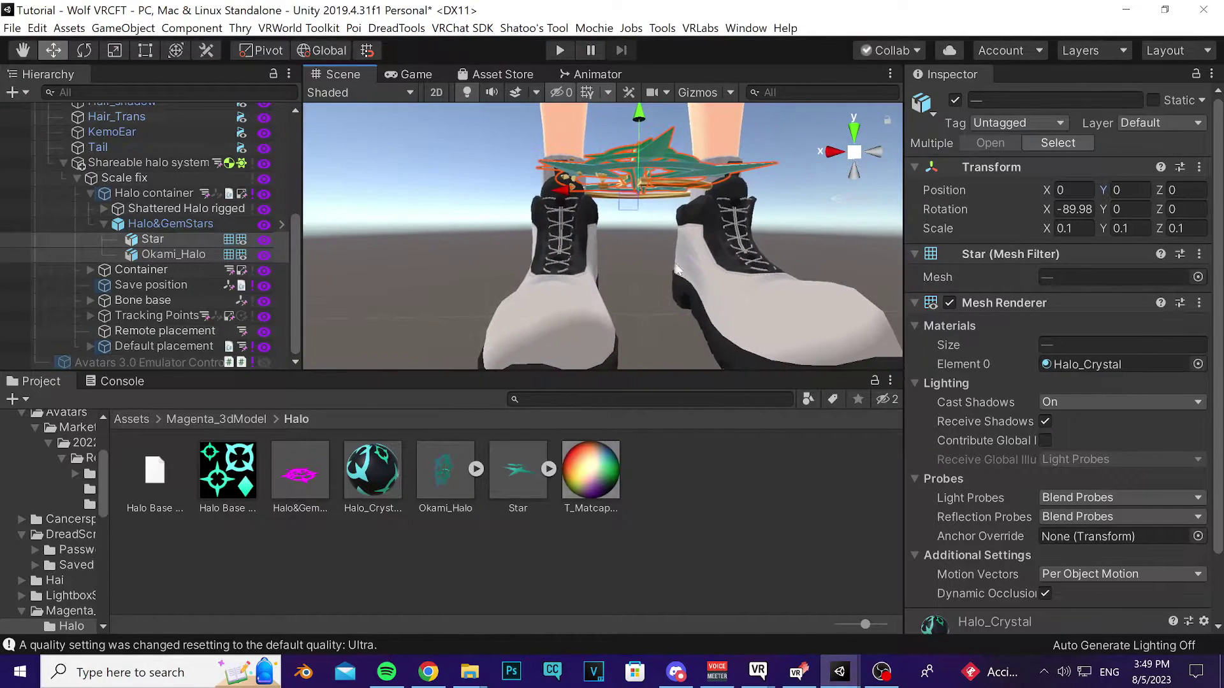
click(88, 53)
click(53, 50)
click(85, 51)
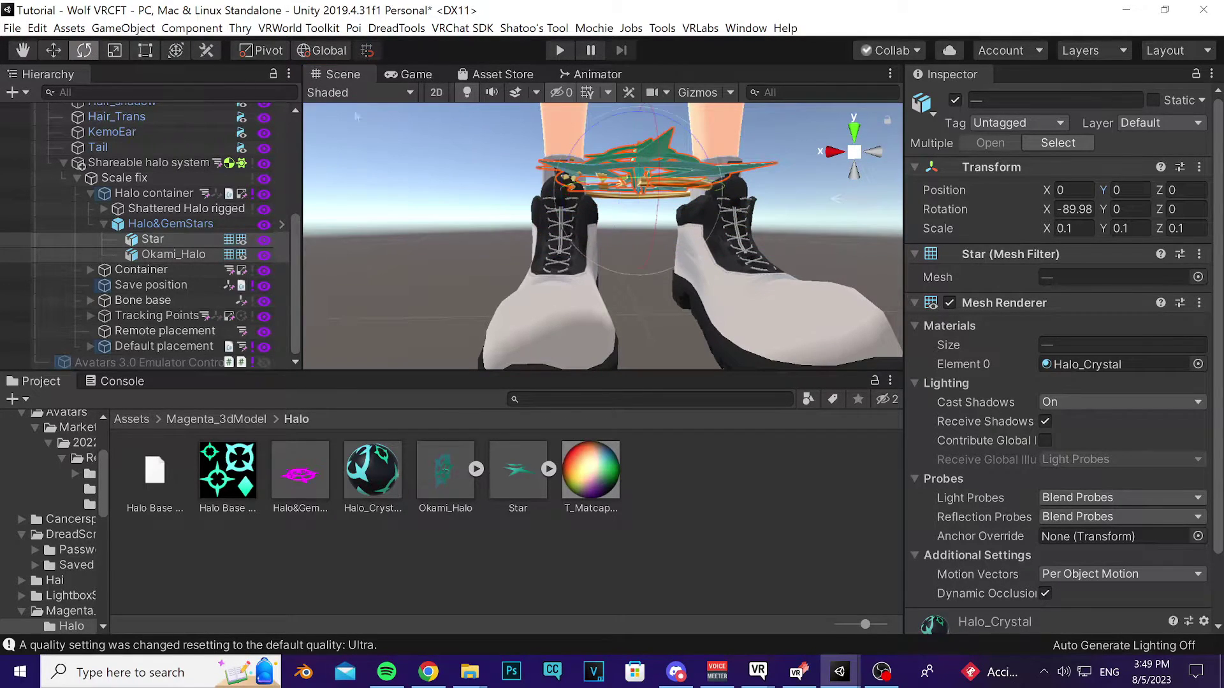
drag(629, 151, 606, 203)
key(ctrl+z)
key(ctrl+z)
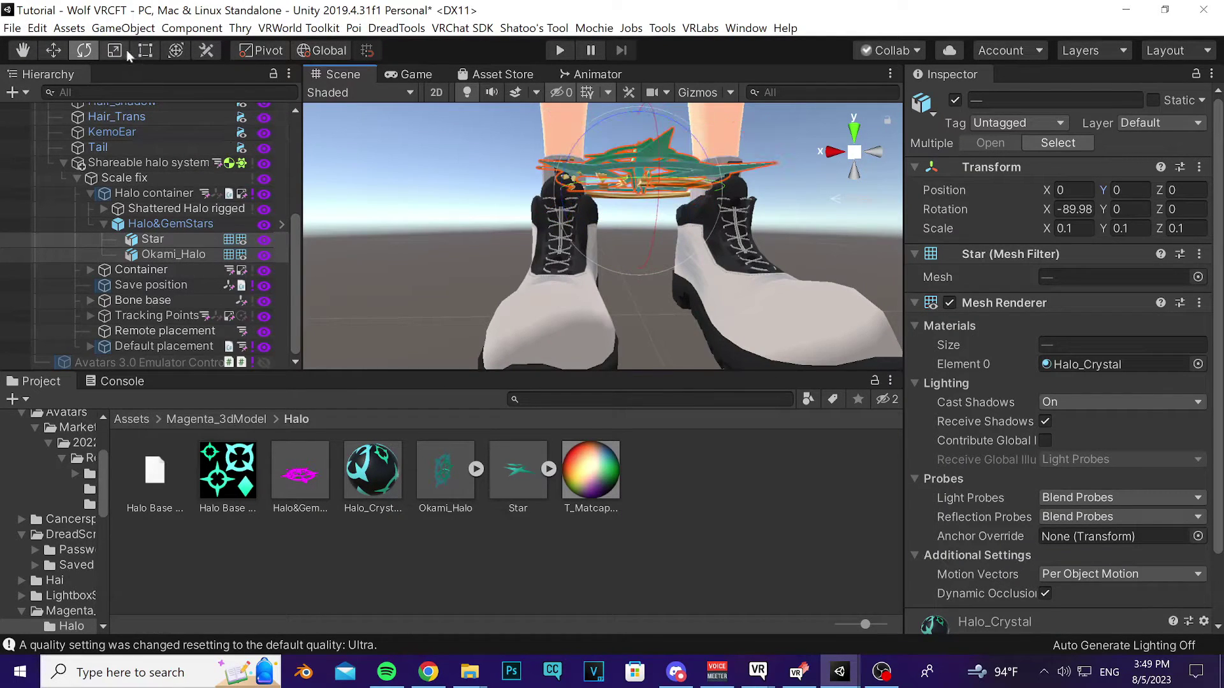
click(114, 50)
drag(638, 190, 641, 204)
key(ctrl+z)
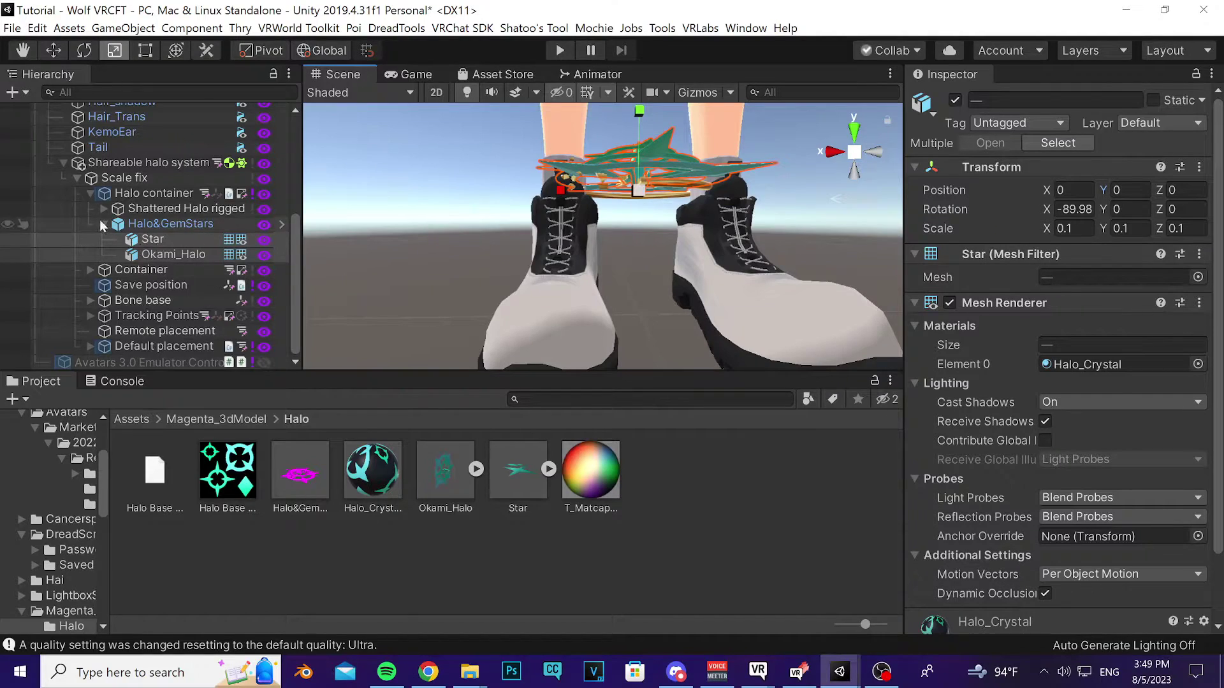
Delete Halo&GemStars from the Halo container, keeping only Shattered Halo rigged
click(102, 222)
click(135, 254)
right_click(132, 255)
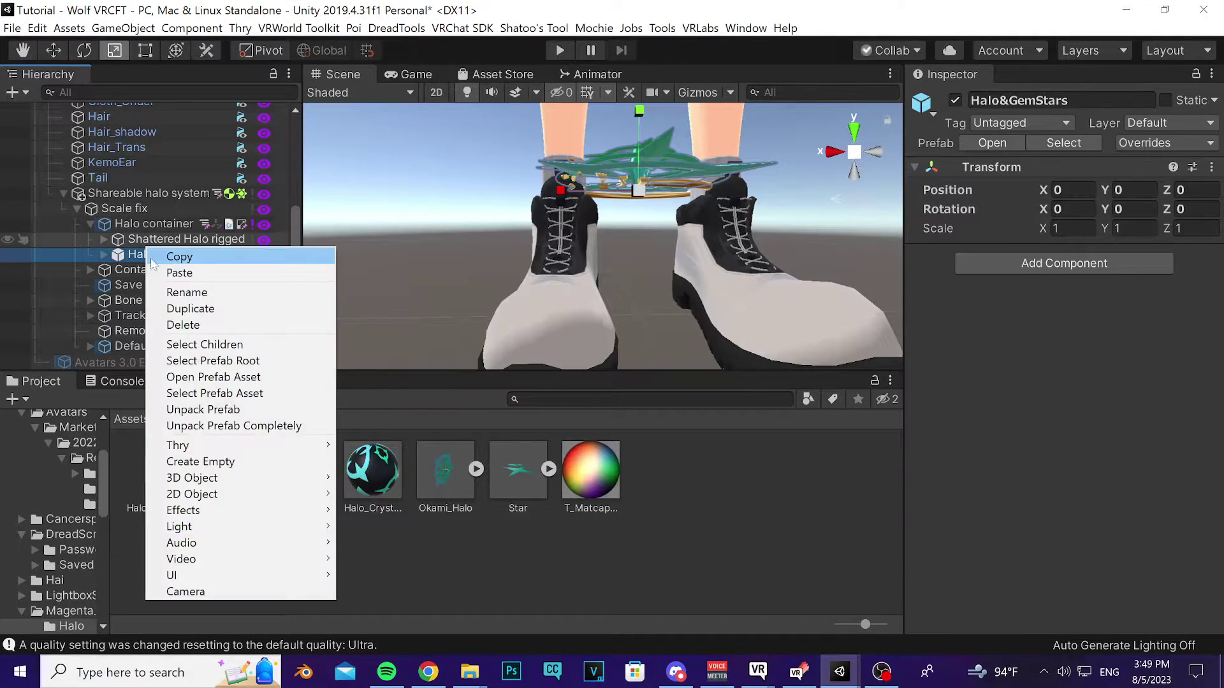
click(183, 324)
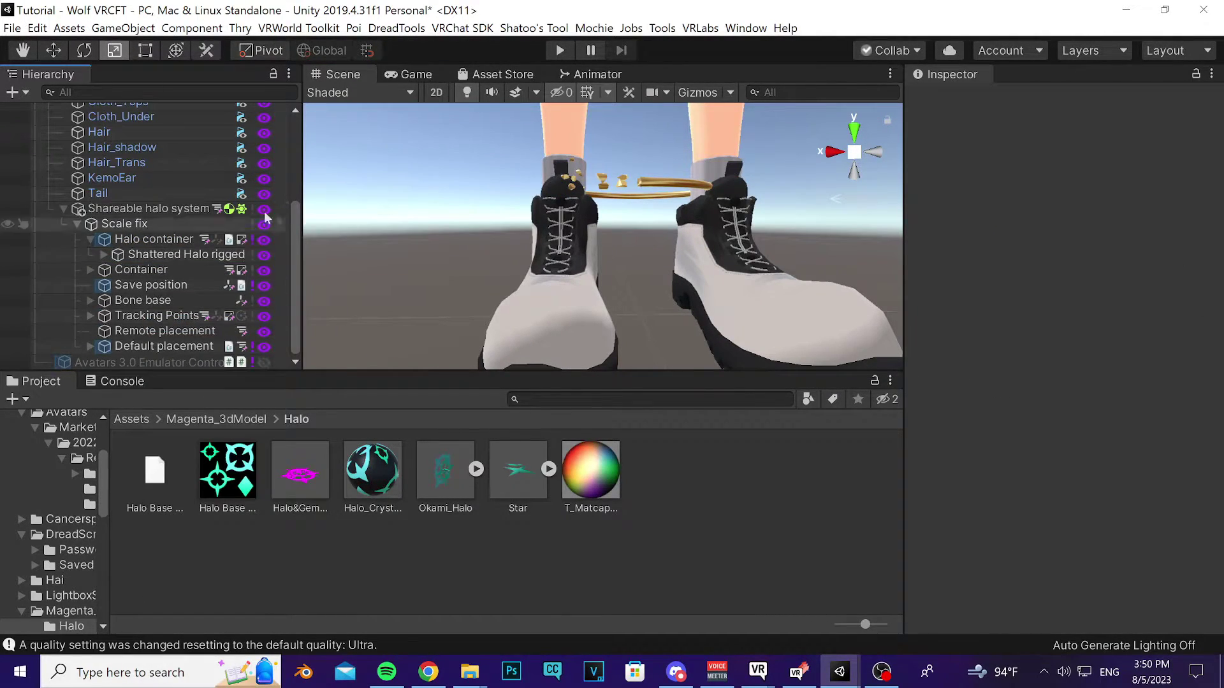
Move Default placement from Scale fix into the avatar's Neck bone, beside Head in the armature hierarchy
alt+drag(586, 230, 610, 219)
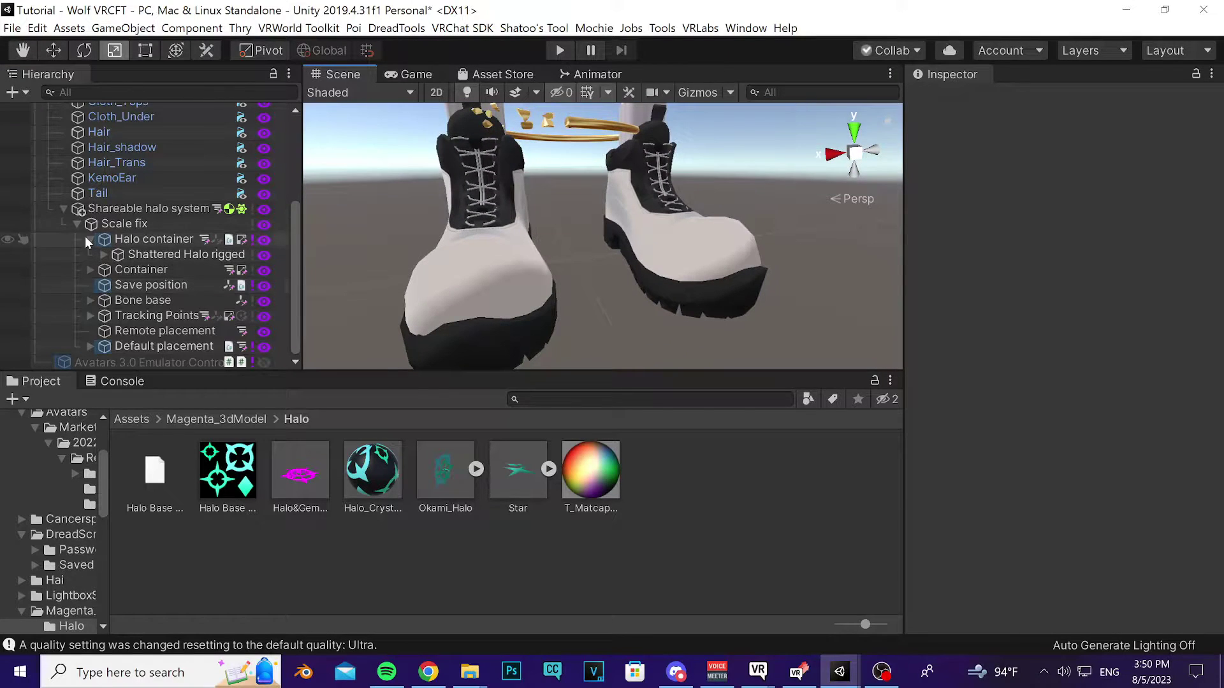
click(126, 347)
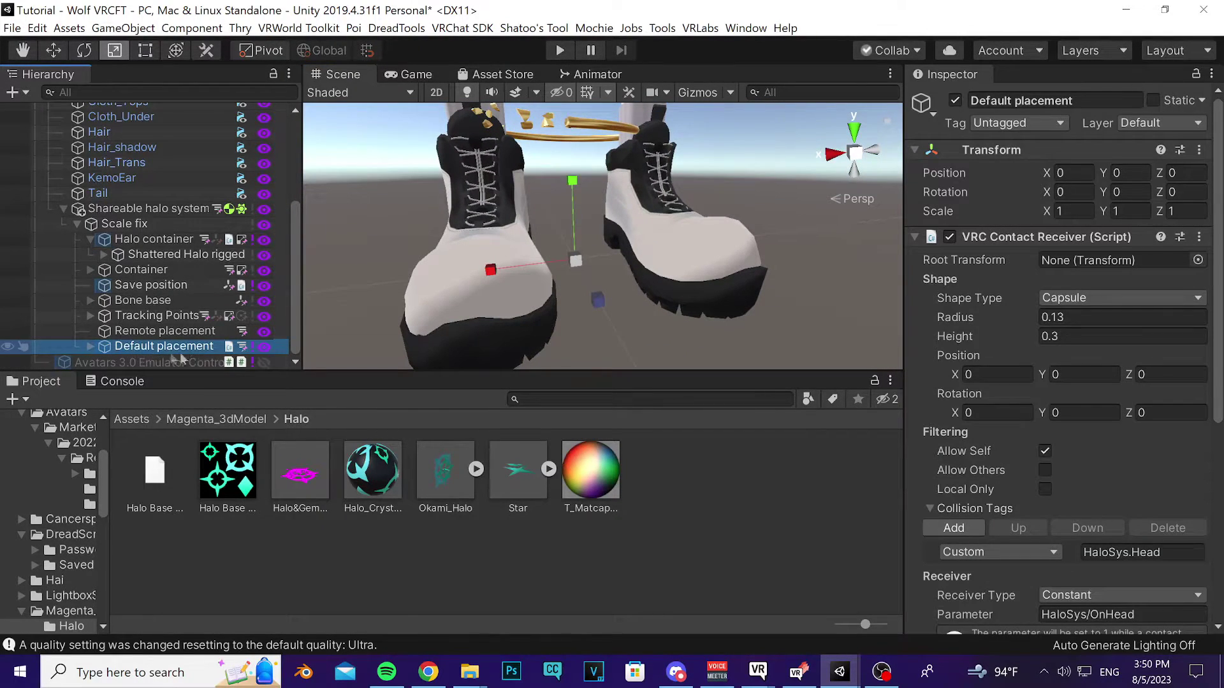
double_click(167, 351)
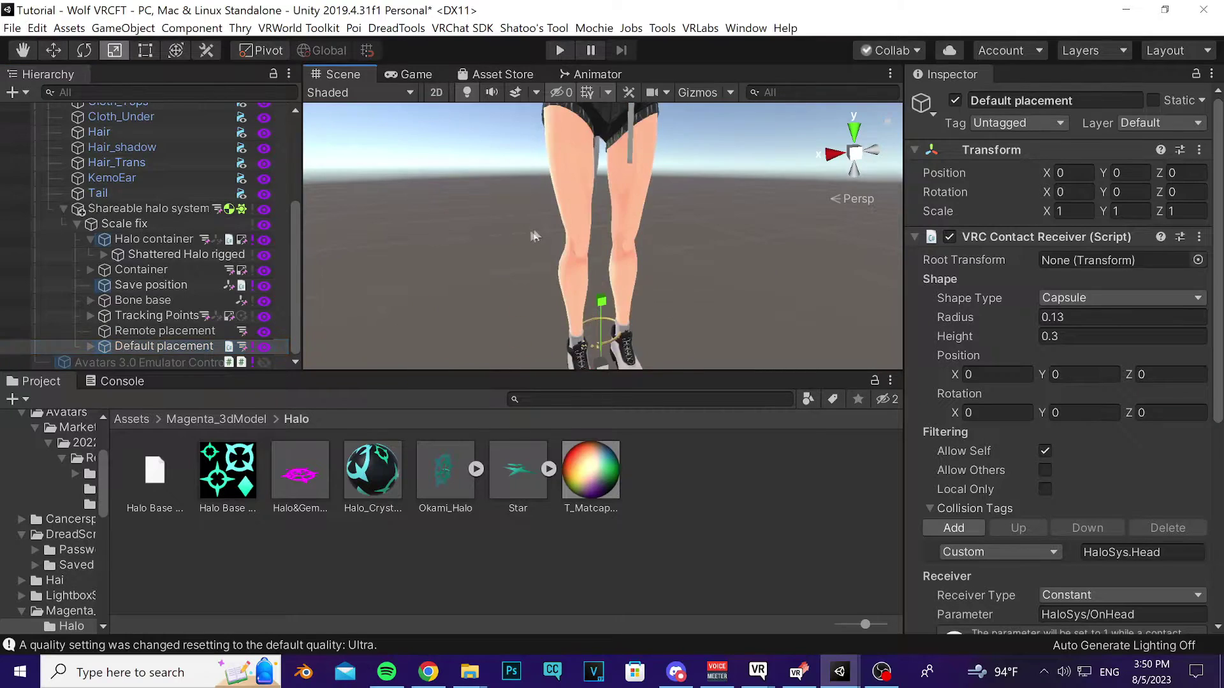
scroll(92, 218, up, 3)
click(64, 124)
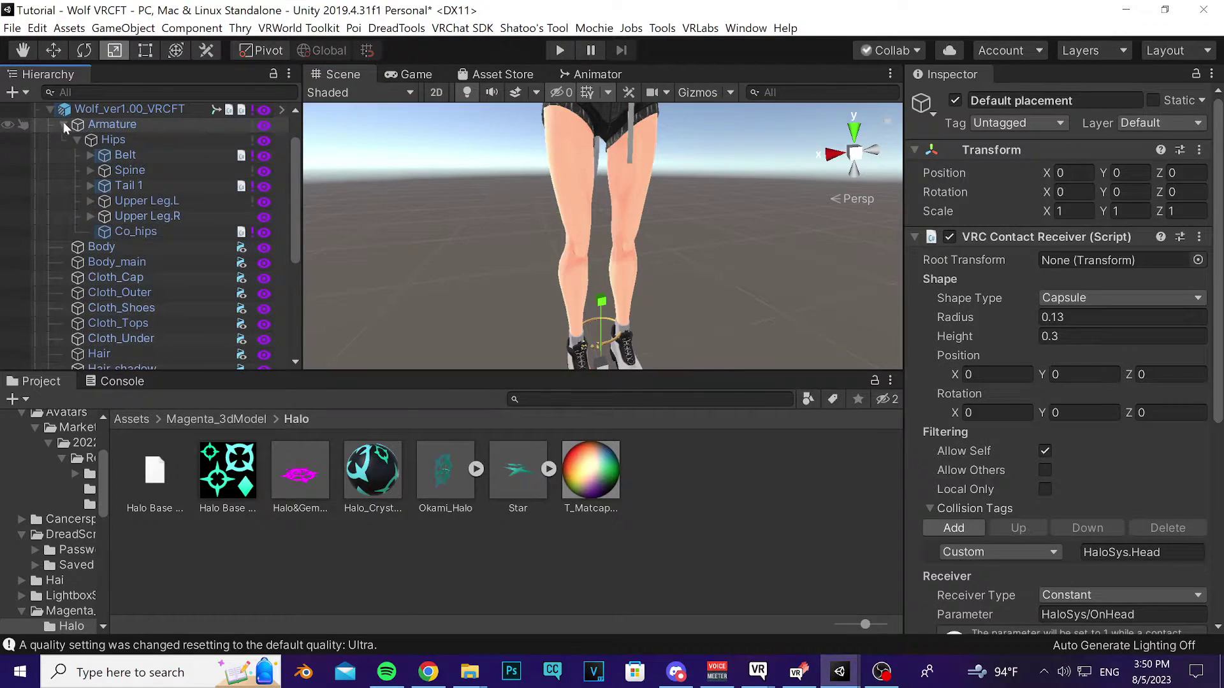
click(91, 170)
click(104, 185)
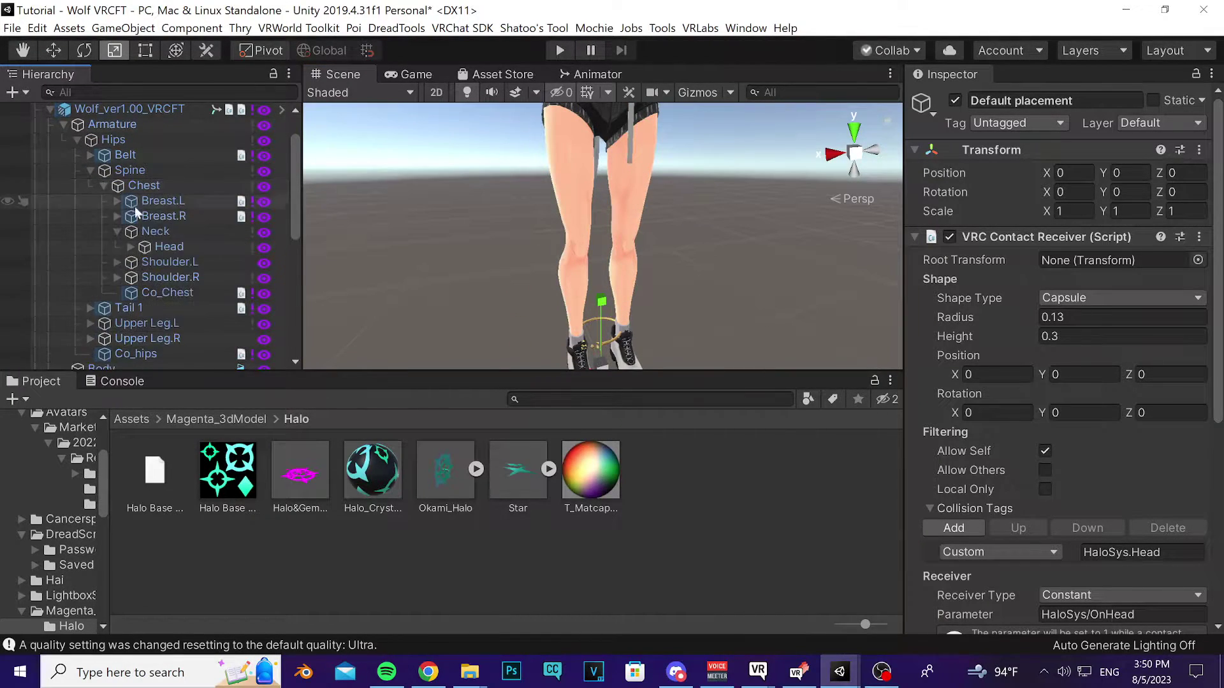
click(117, 231)
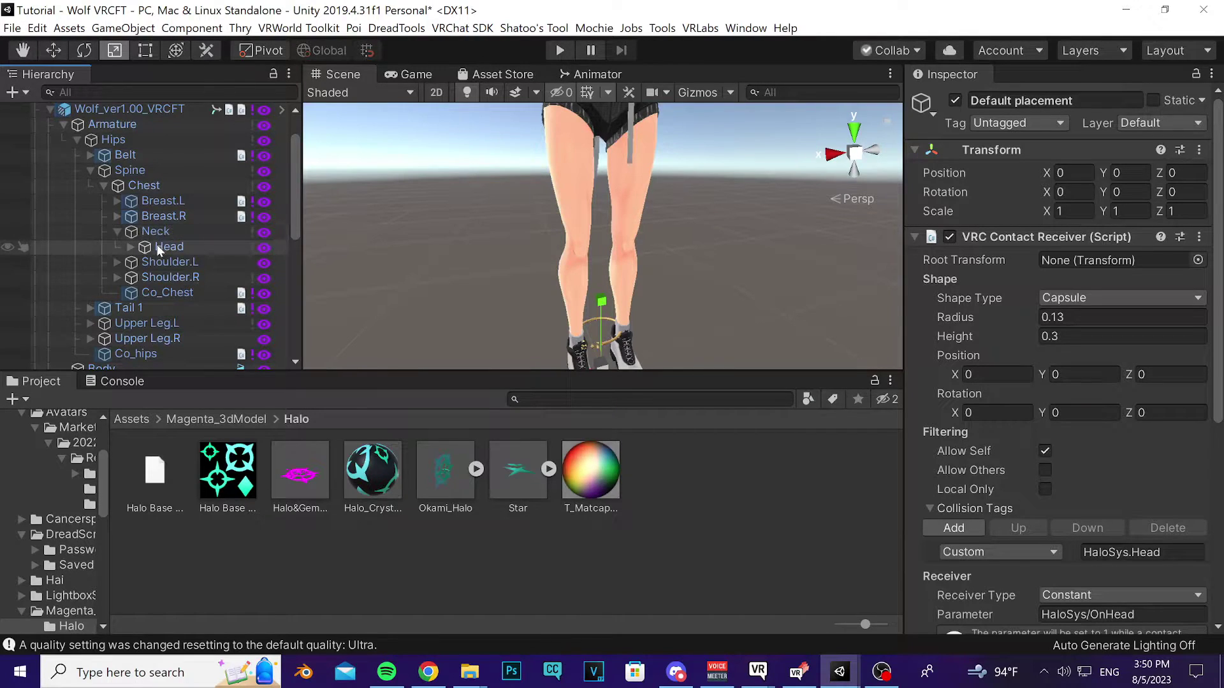
scroll(148, 280, down, 10)
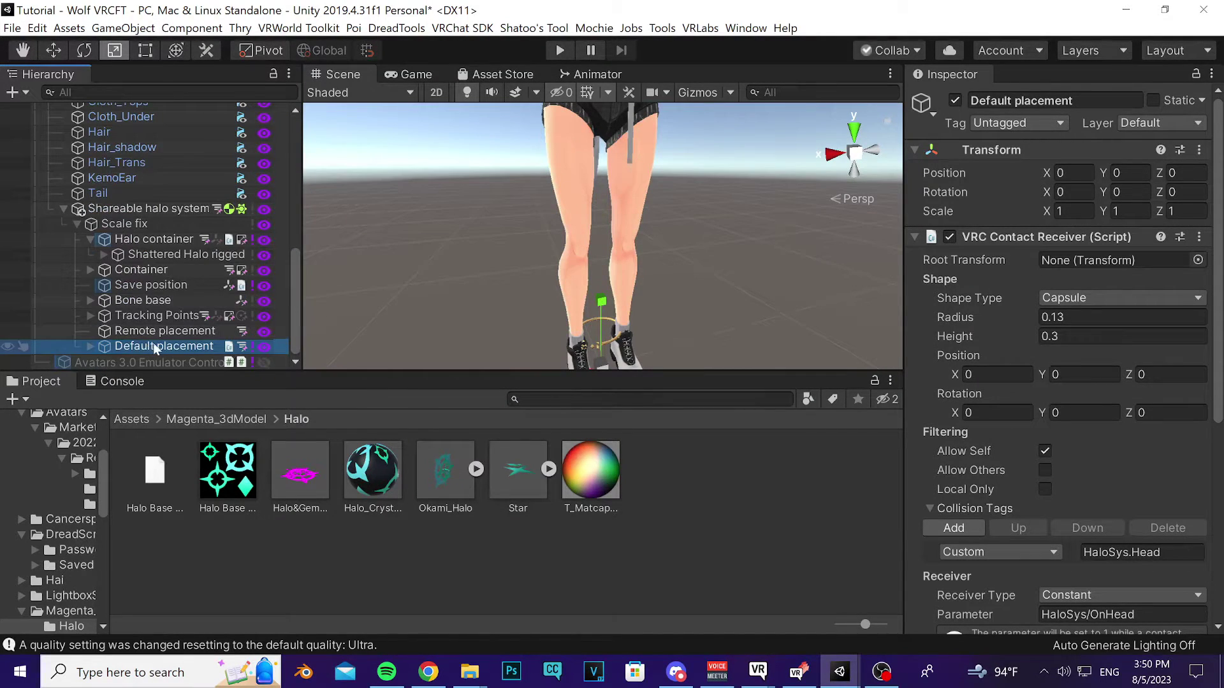
scroll(127, 153, up, 10)
drag(122, 147, 173, 286)
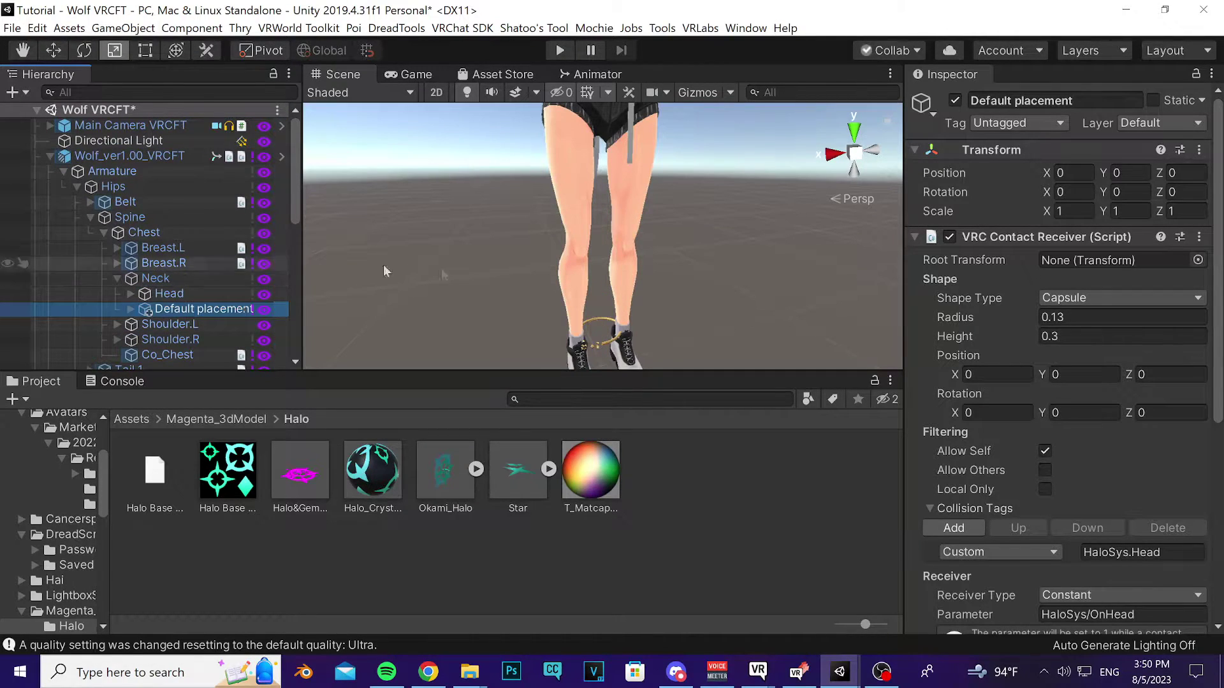
Assign the avatar's Head bone as the source of Default placement's Parent Constraint and zero the constraint
scroll(1052, 313, down, 5)
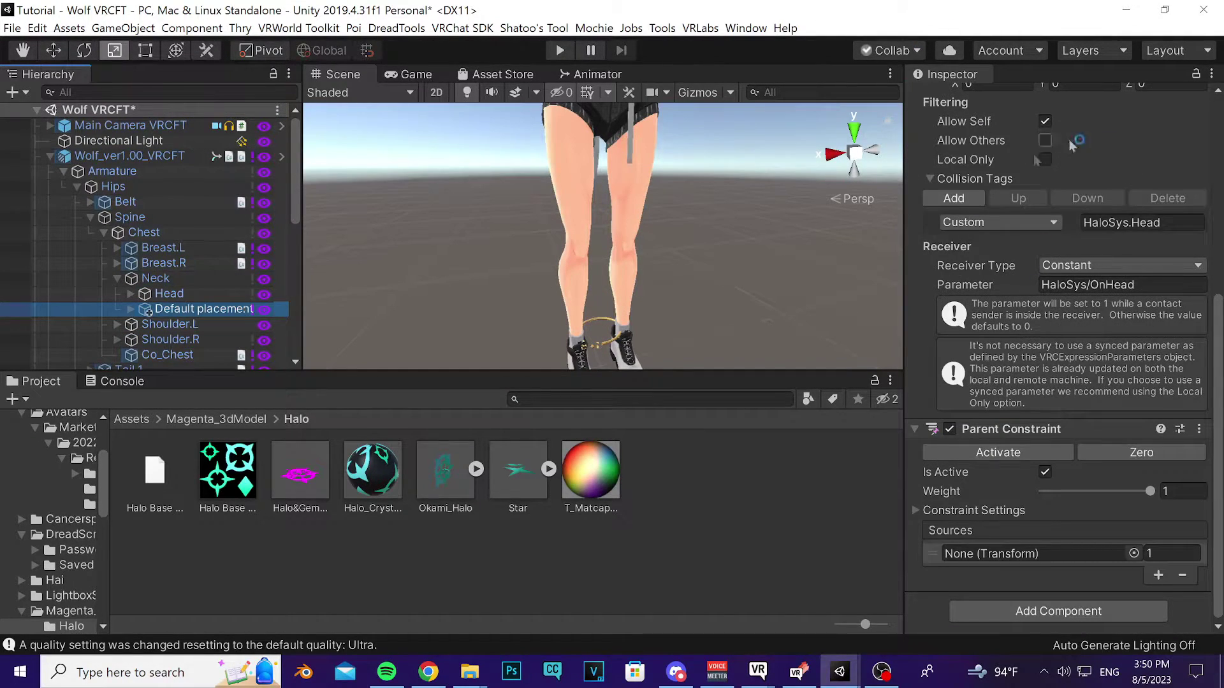
click(170, 311)
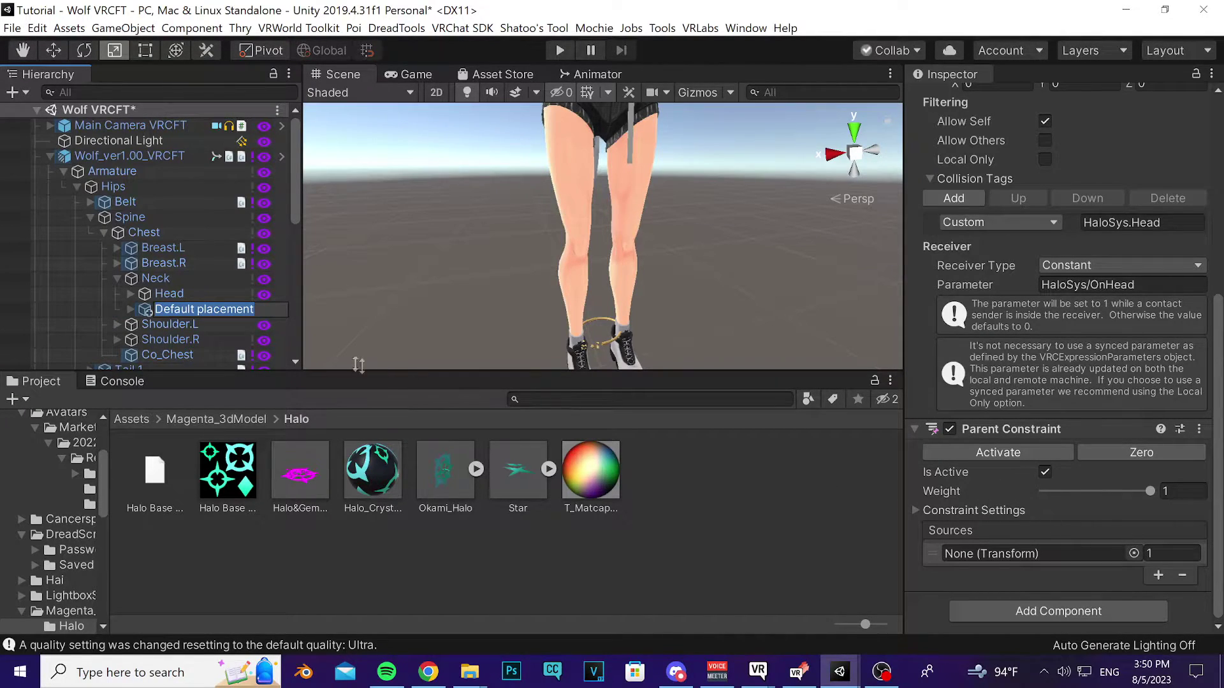
drag(164, 302, 1004, 553)
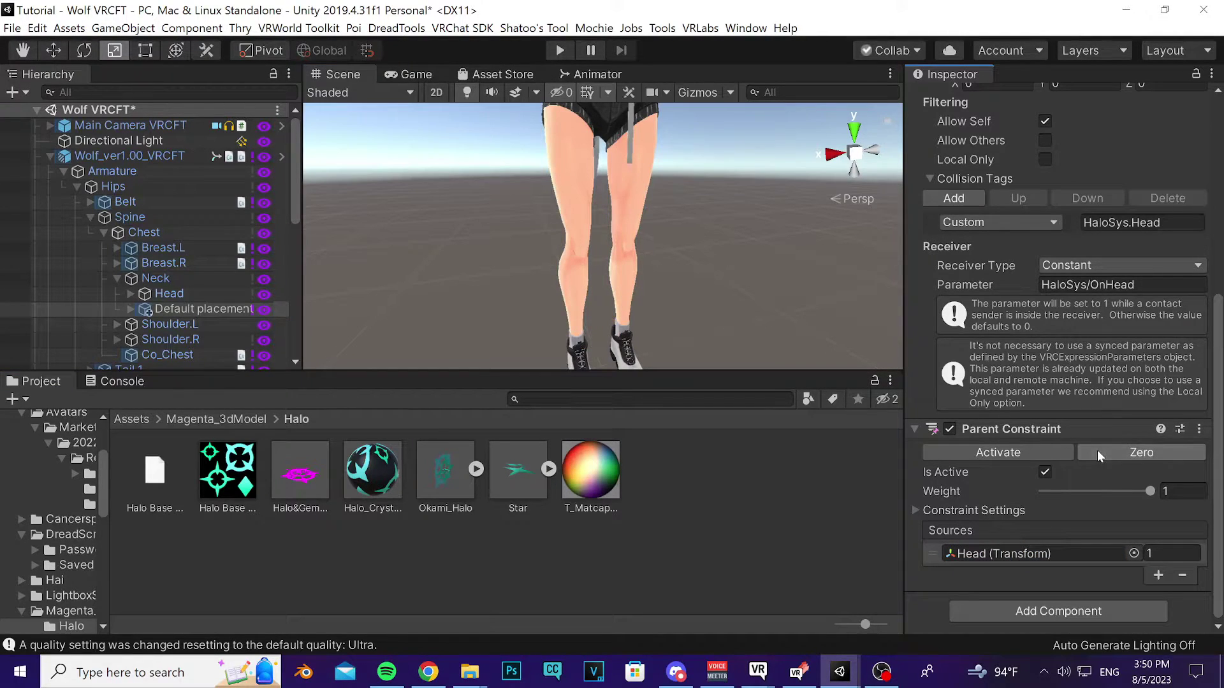
Raise Halo head target, the child of Default placement, to a Y position of about 0.125 so the halo floats above the head
scroll(623, 228, down, 10)
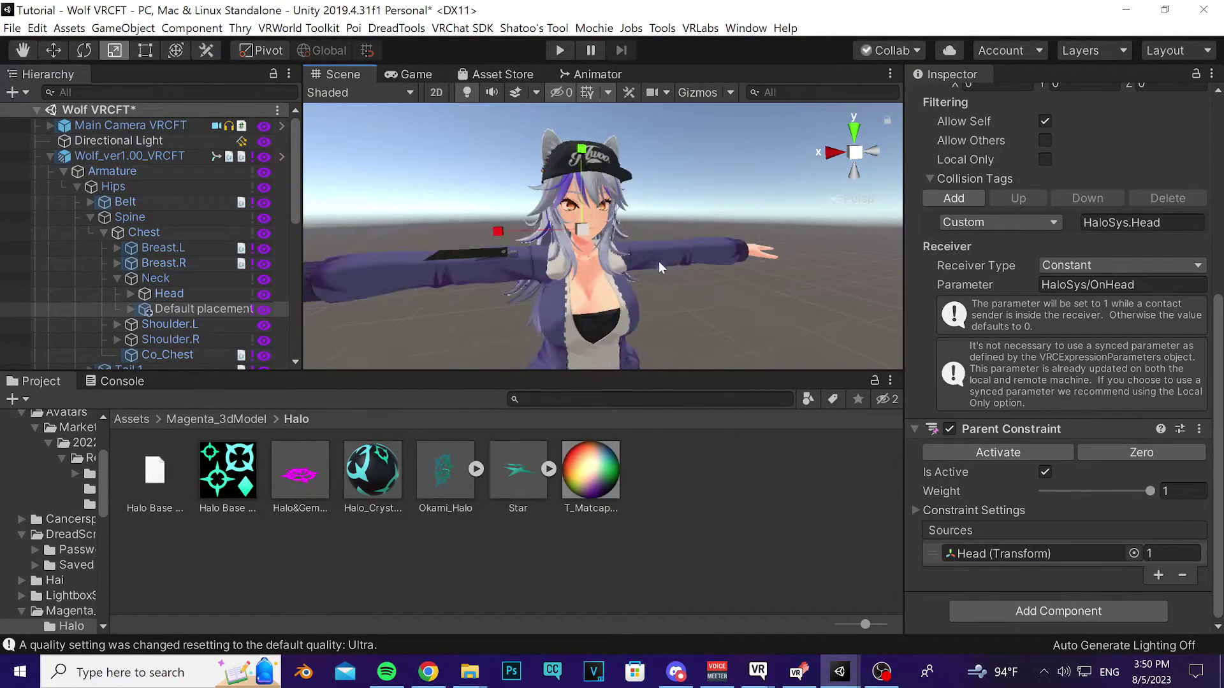
middle_drag(660, 261, 545, 273)
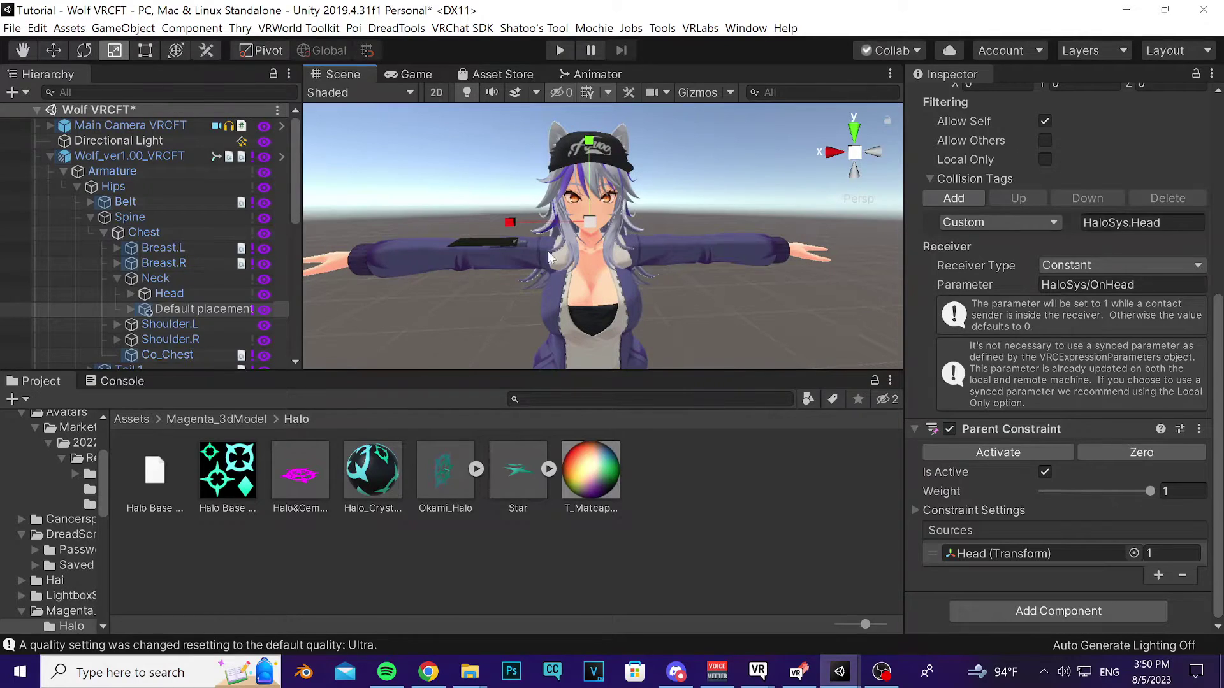
click(131, 309)
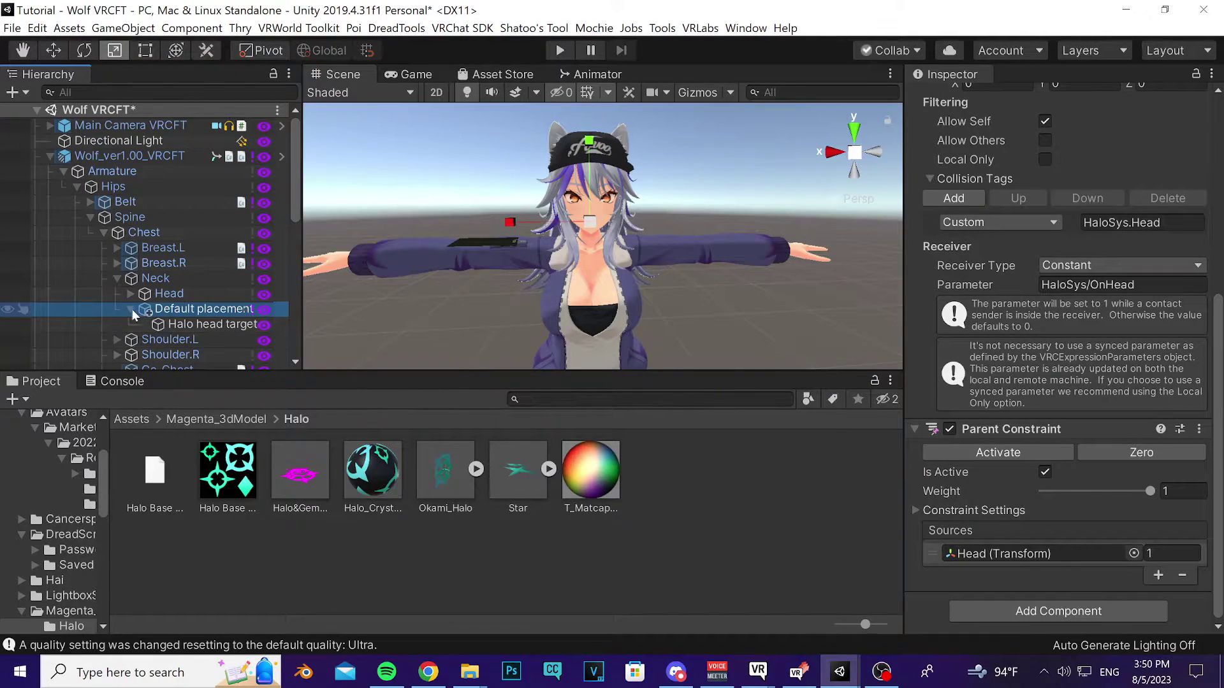
click(197, 324)
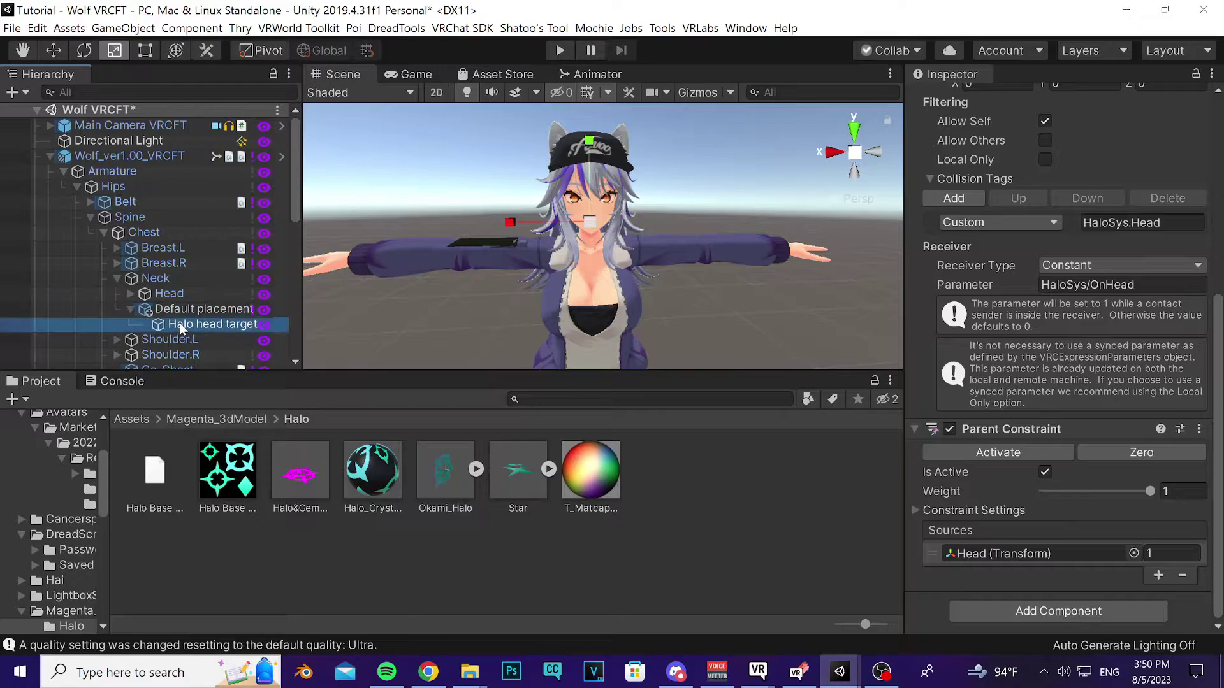
middle_drag(443, 235, 396, 241)
key(w)
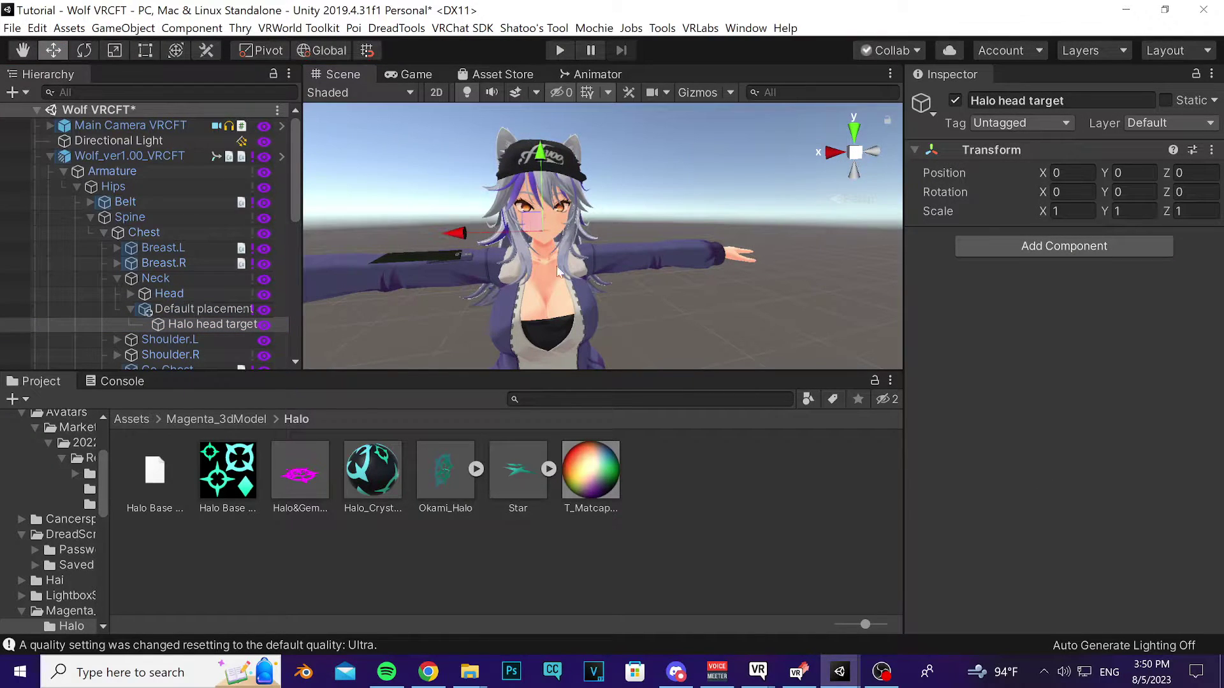
drag(538, 164, 580, 121)
scroll(580, 121, up, 3)
middle_drag(580, 121, 633, 203)
alt+drag(633, 203, 521, 228)
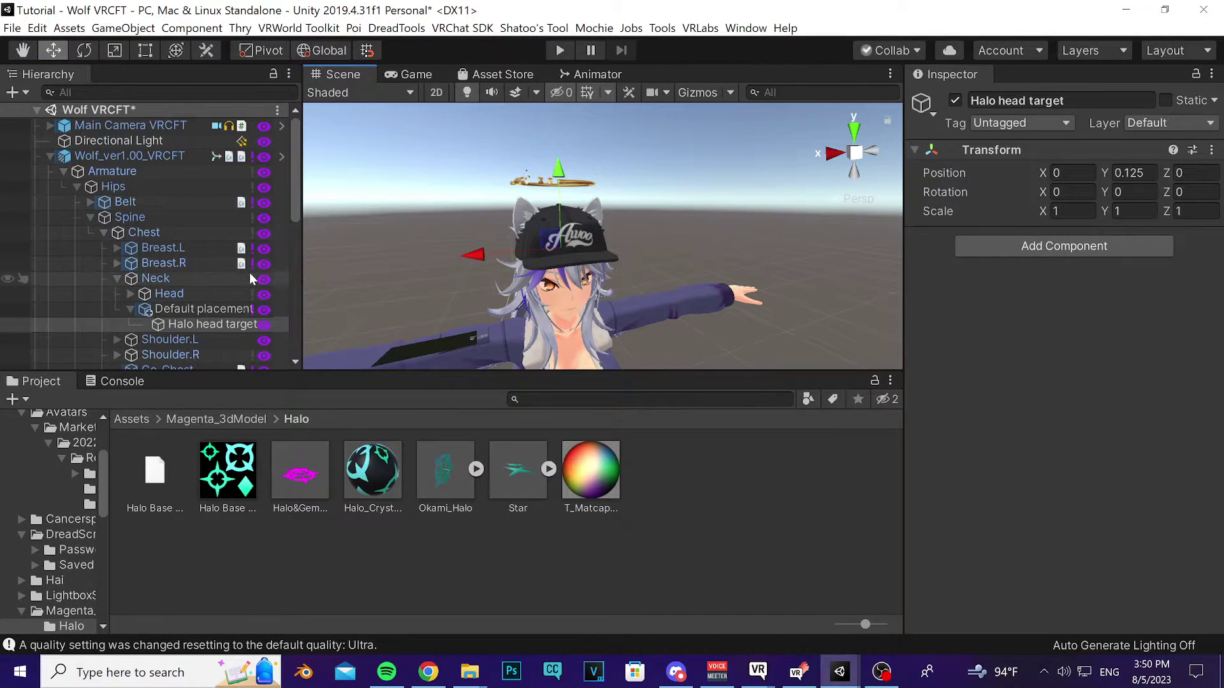
Select the Halo container and turn on gizmos in the Scene view to show its contact sphere
scroll(204, 286, down, 3)
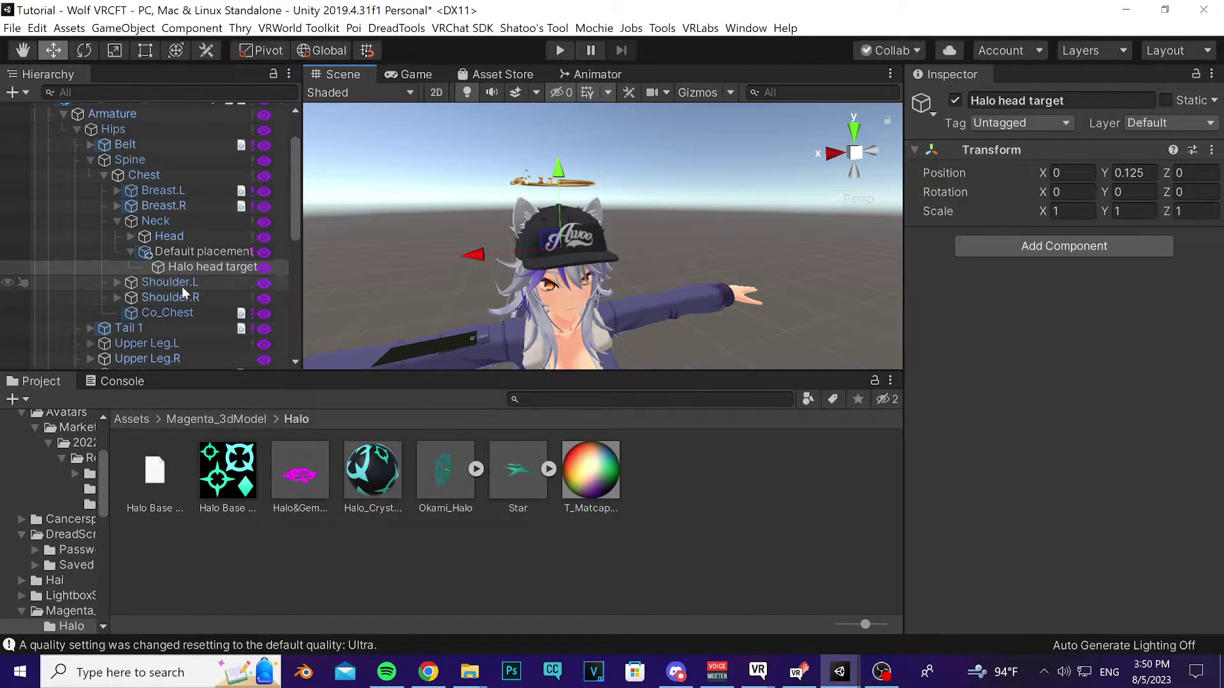
drag(190, 268, 157, 268)
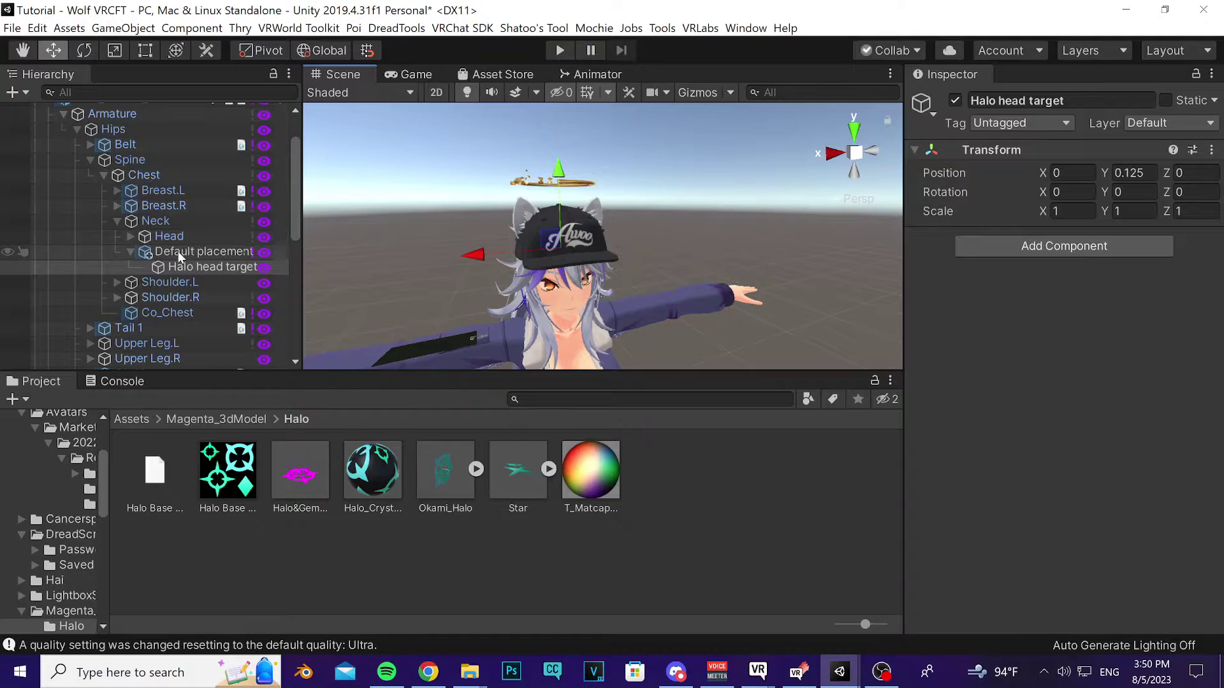
scroll(179, 251, down, 10)
click(139, 255)
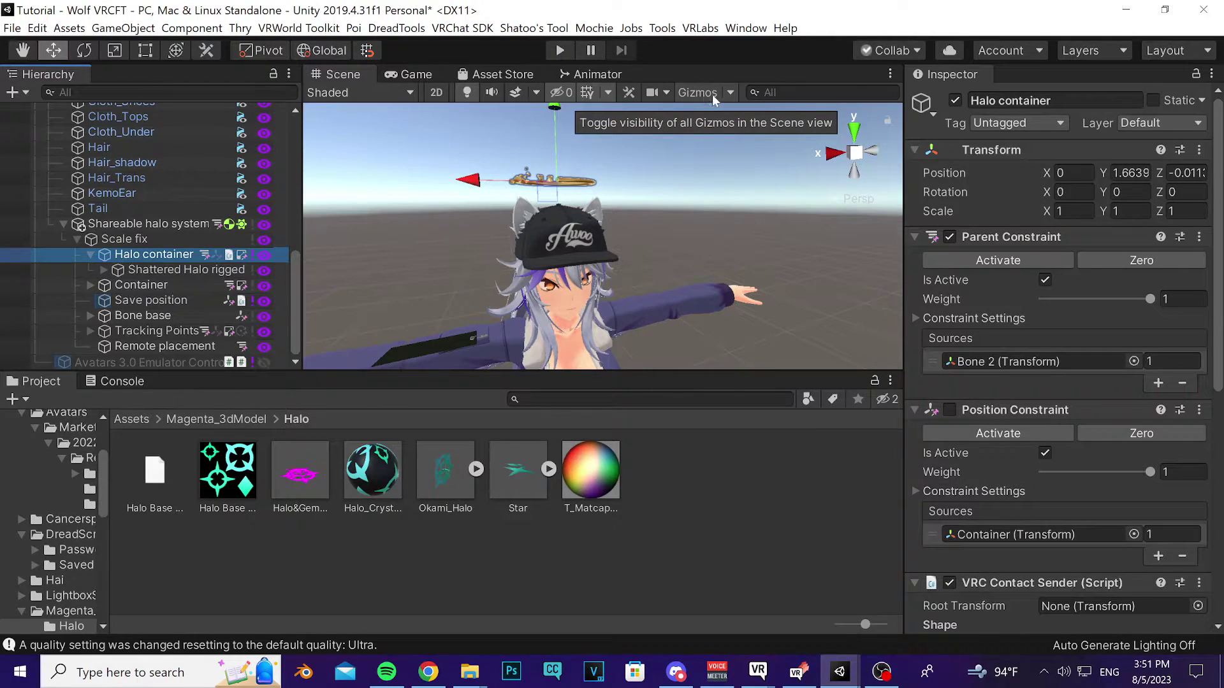
click(700, 91)
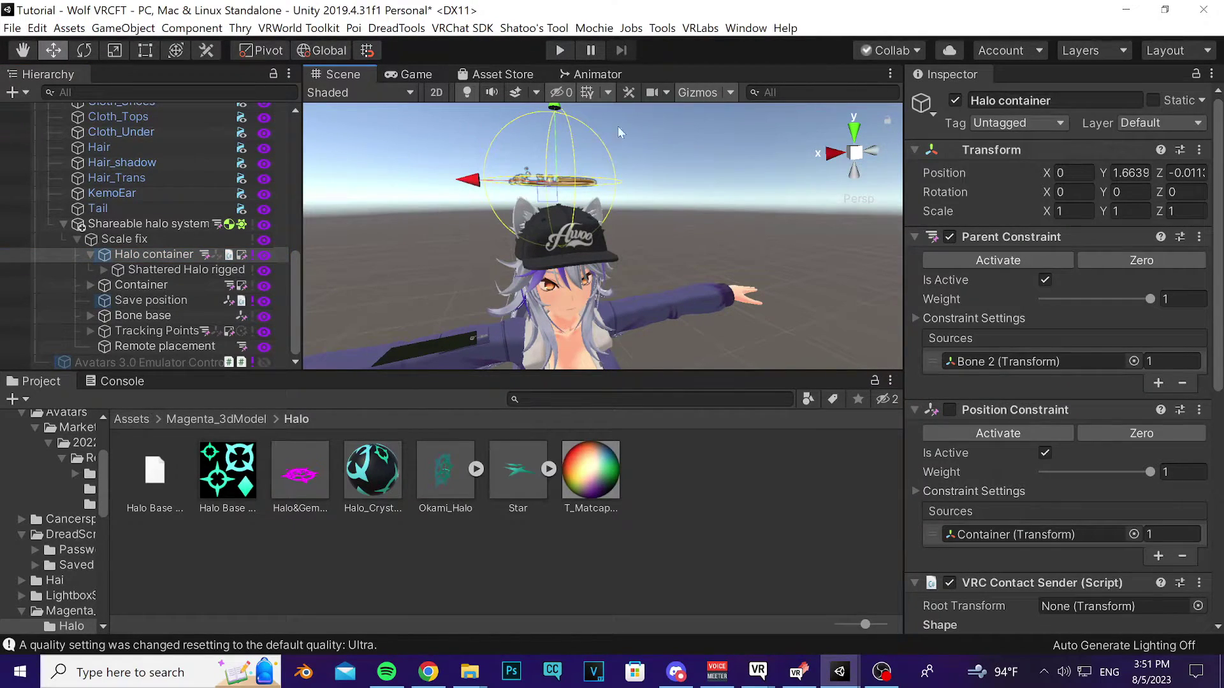
Set the radius of the Halo container's VRC Contact Sender to 0.13 so the sphere fits closer around the halo
alt+drag(560, 227, 504, 242)
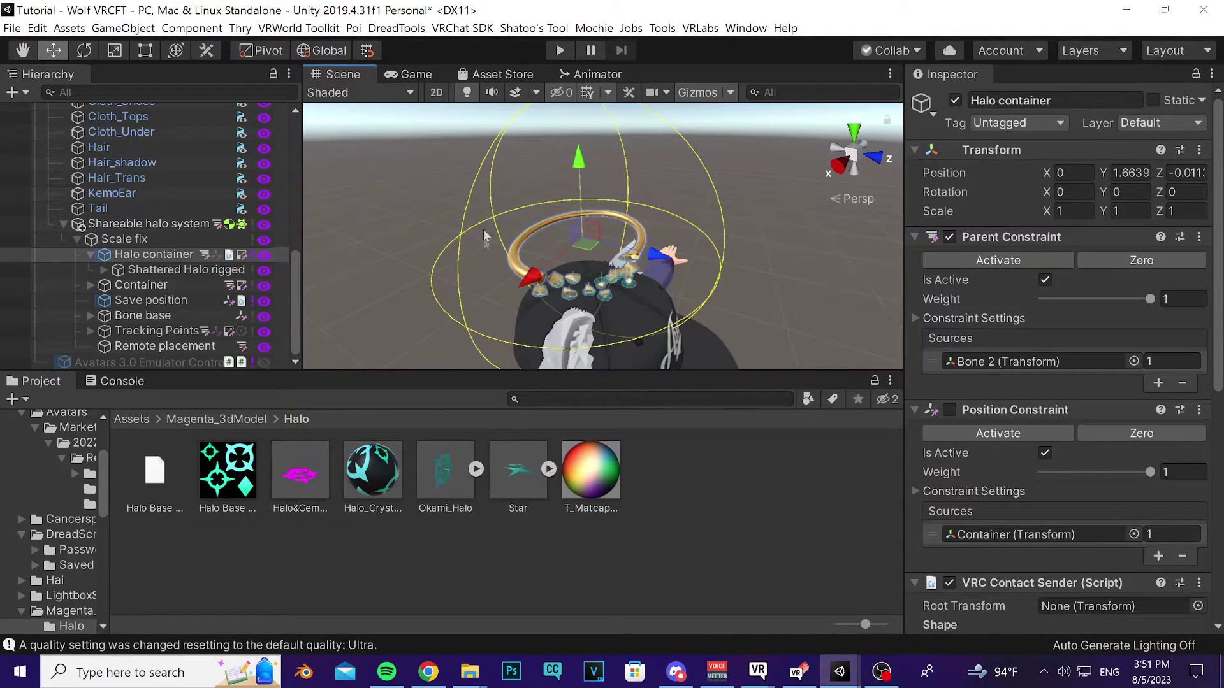
scroll(1077, 268, down, 6)
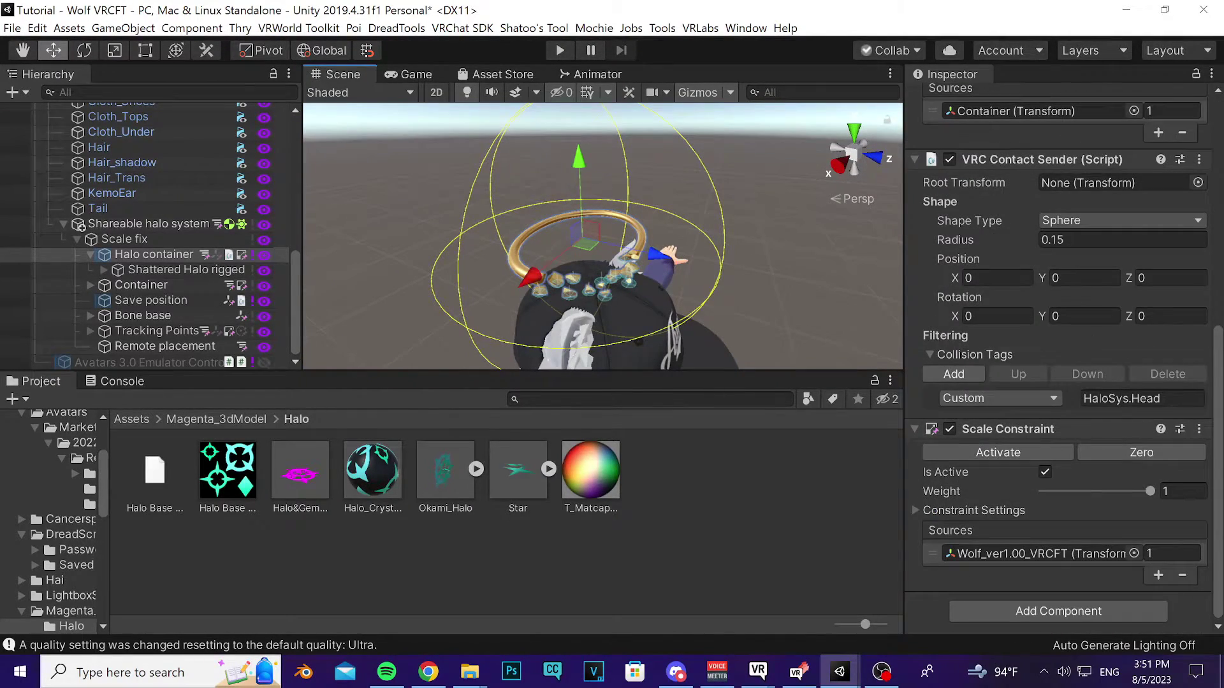
drag(1080, 251, 1061, 247)
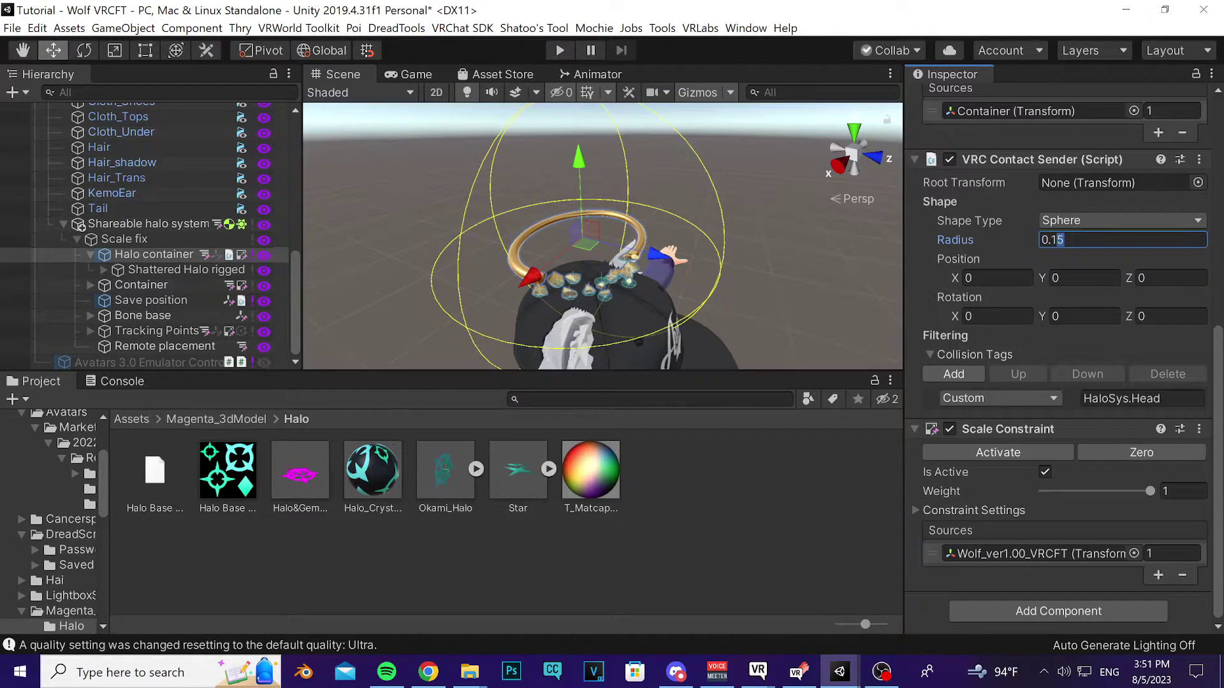
text(3)
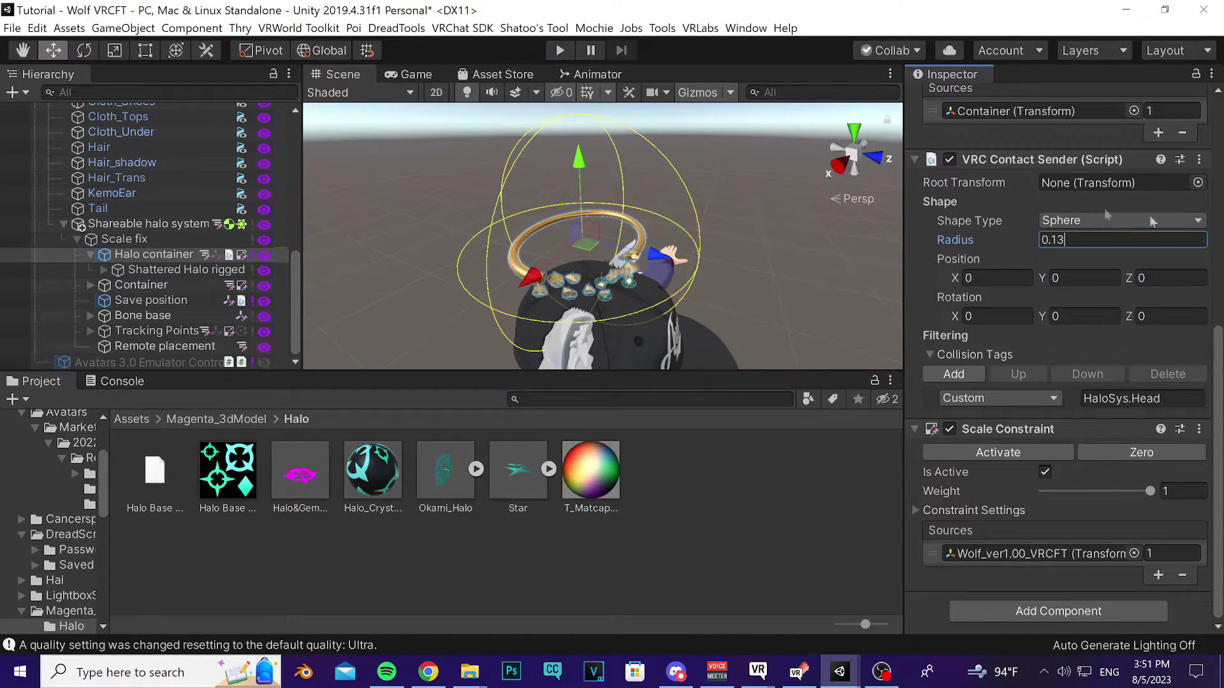
right_drag(797, 229, 603, 265)
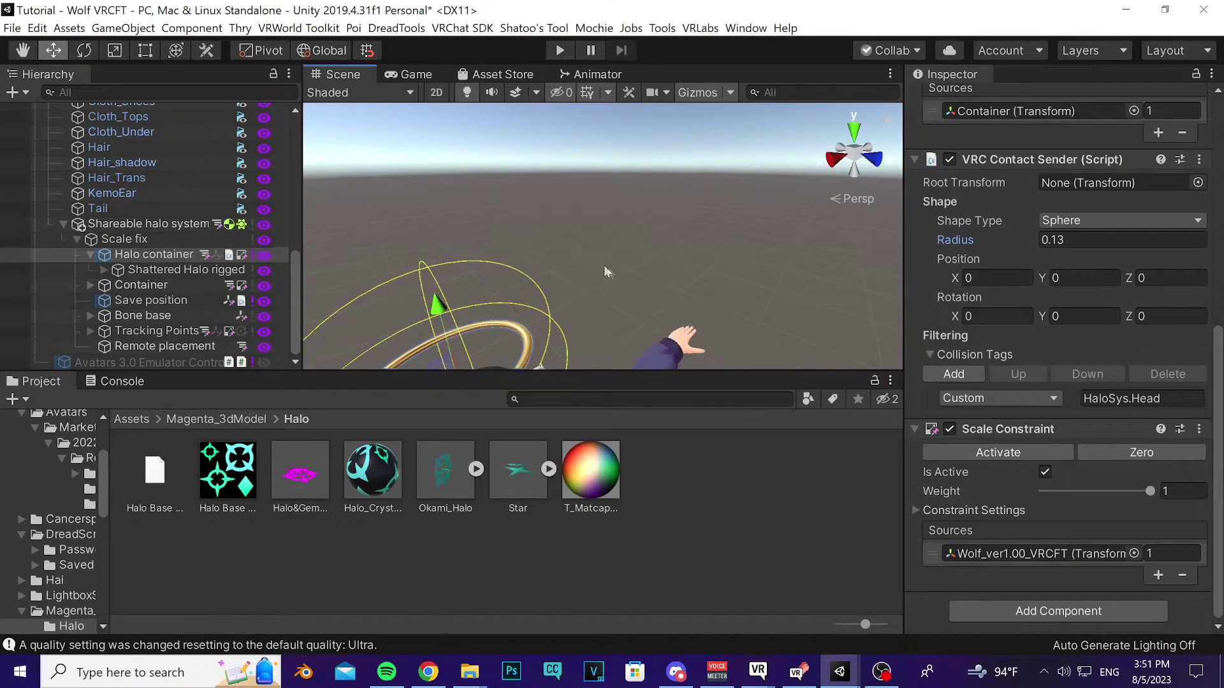
key(f)
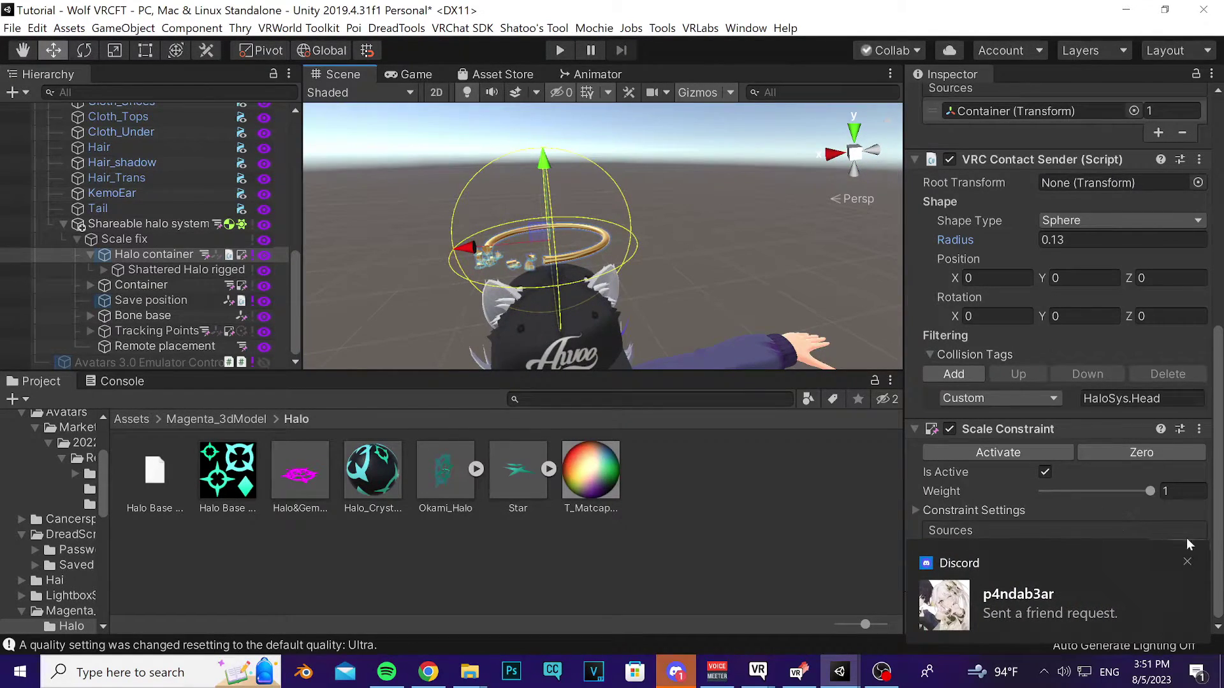
click(1187, 562)
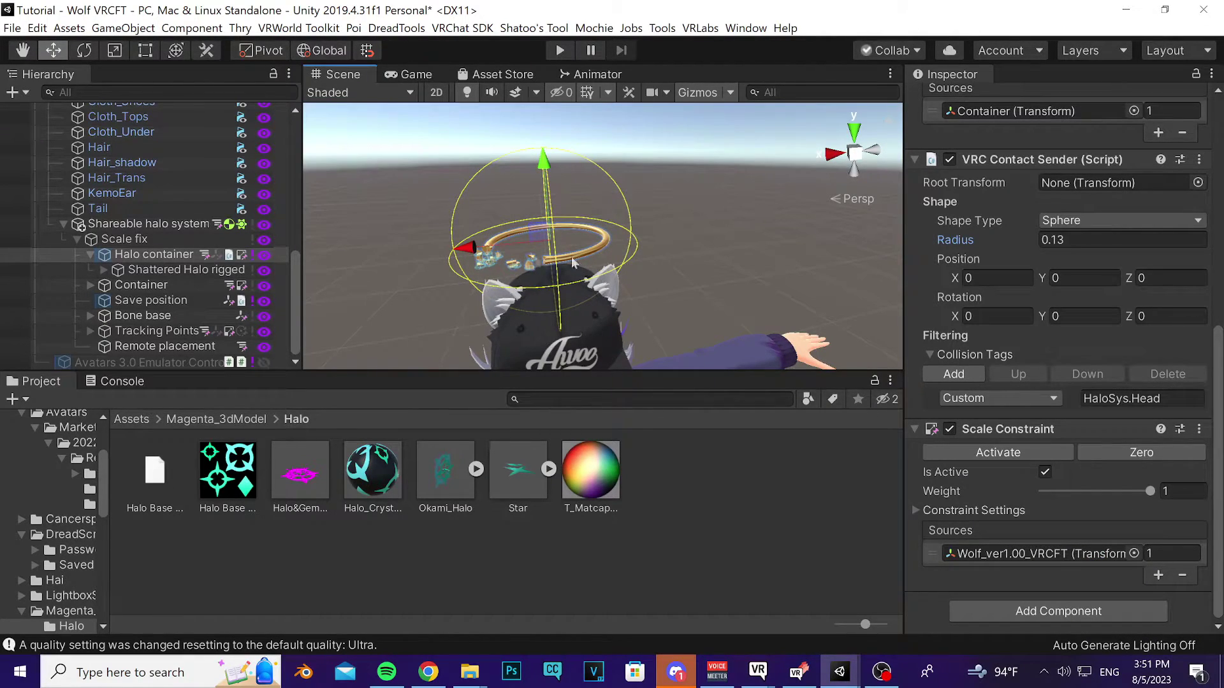
Raise the VRC Contact Receiver capsule of Default placement to a Y position of 0.09 so it surrounds the avatar's head
scroll(193, 262, up, 10)
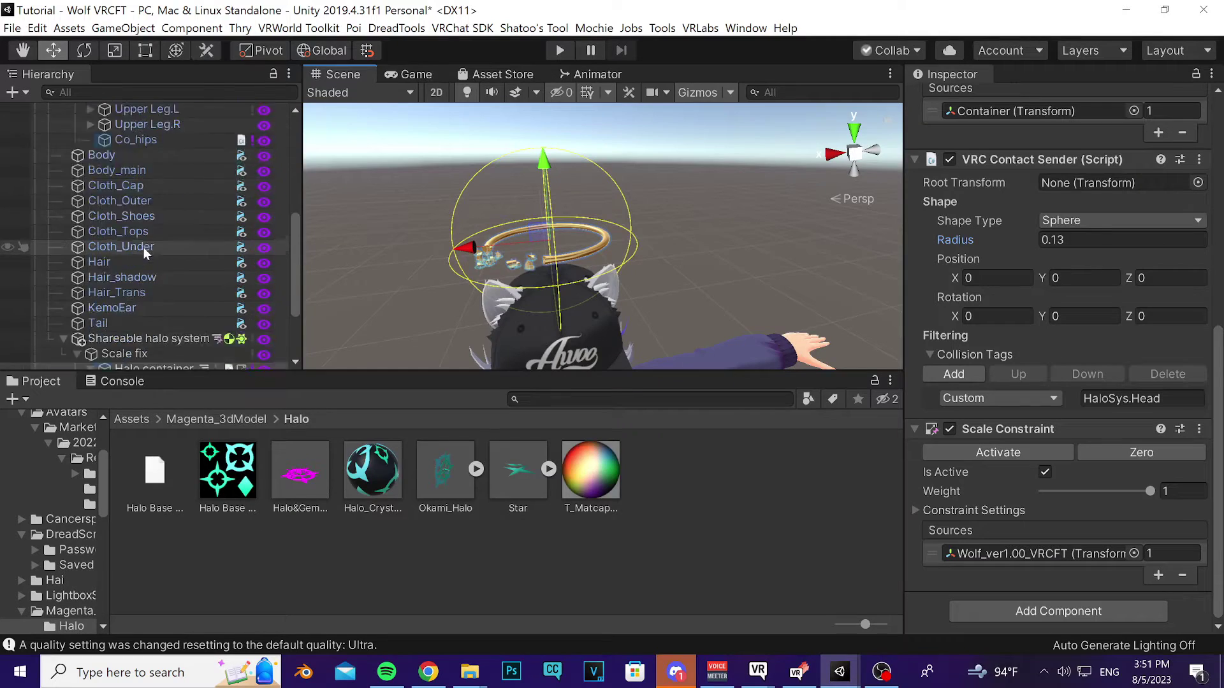
click(186, 305)
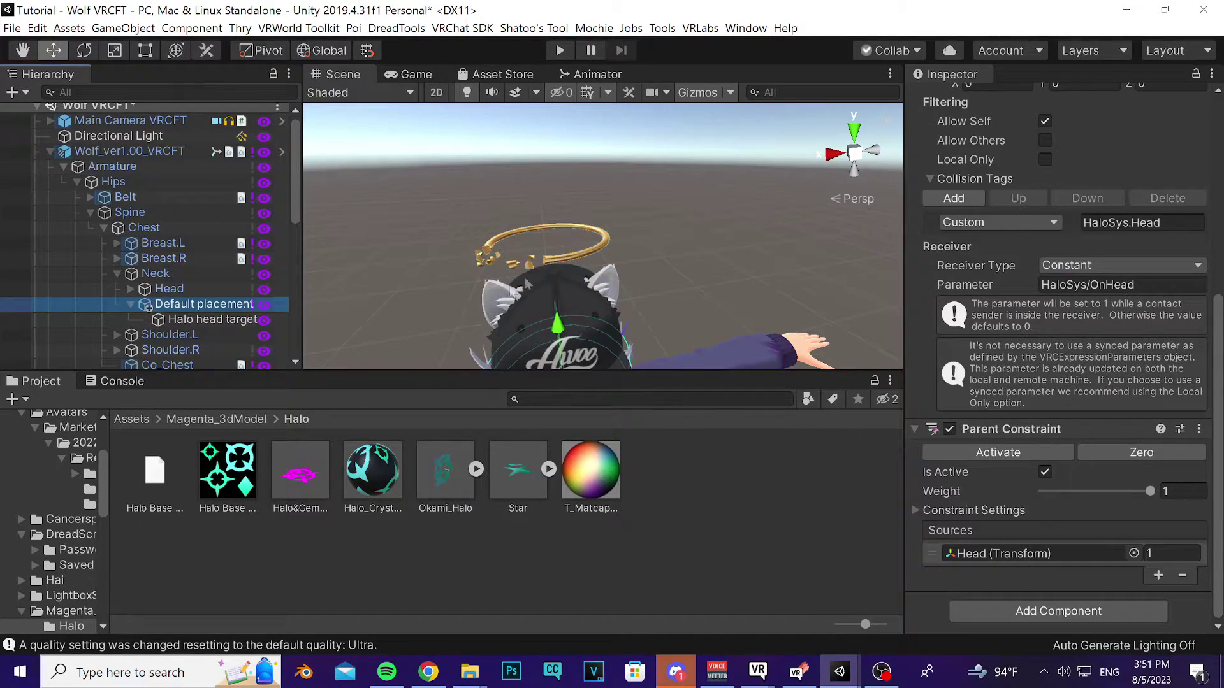
middle_drag(525, 277, 607, 254)
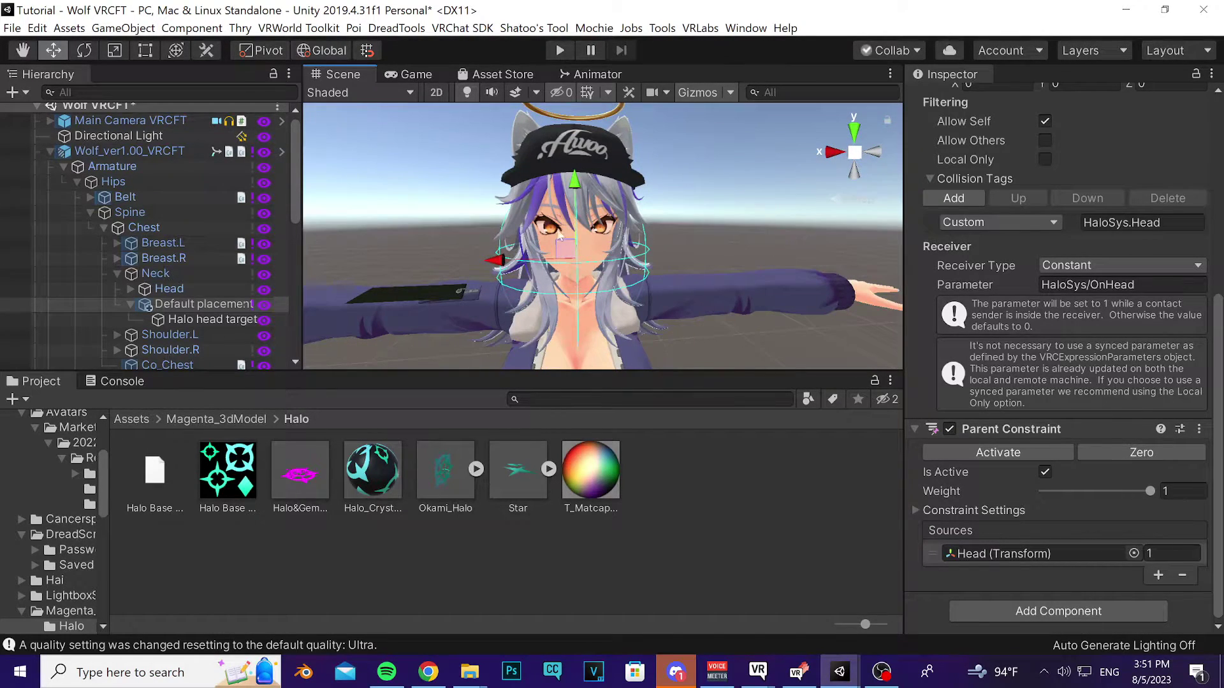
scroll(1021, 315, up, 3)
scroll(1010, 315, down, 3)
scroll(978, 342, up, 6)
mouse_move(956, 376)
mouse_down()
mouse_move(945, 376)
mouse_move(956, 376)
mouse_up()
drag(1037, 376, 1037, 377)
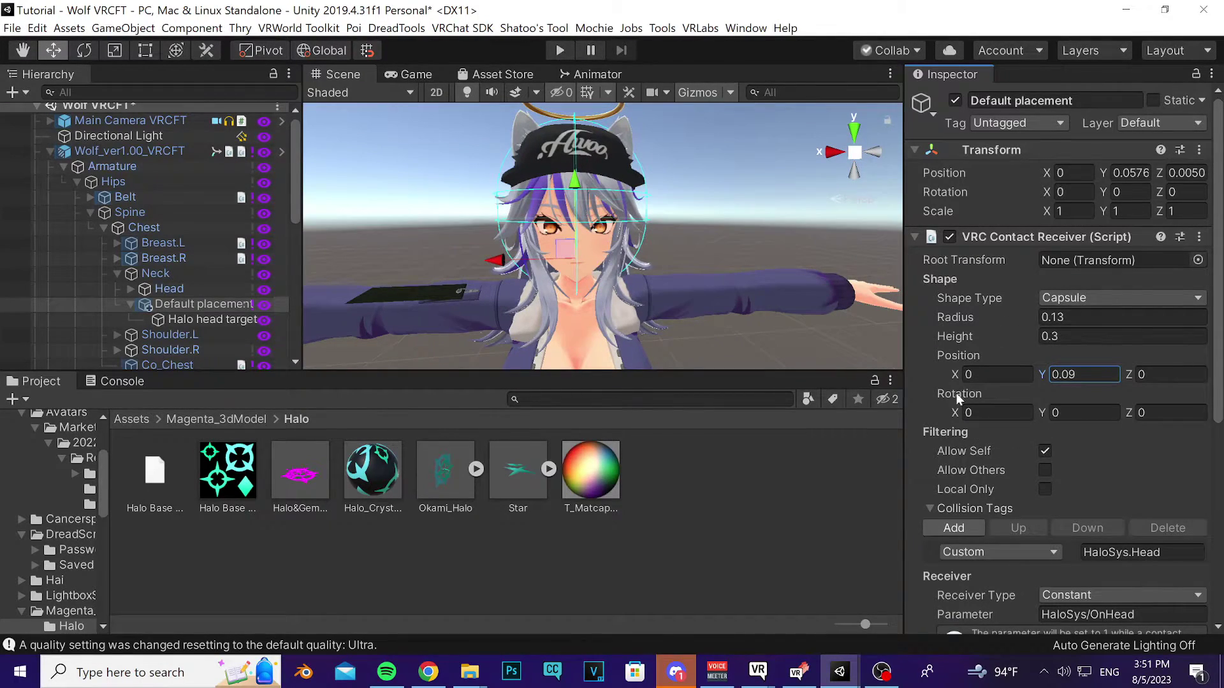
Open the VRLabs Avatars 3.0 Manager and assign Wolf_ver1.00_VRCFT as its avatar
scroll(950, 402, down, 5)
scroll(187, 293, down, 10)
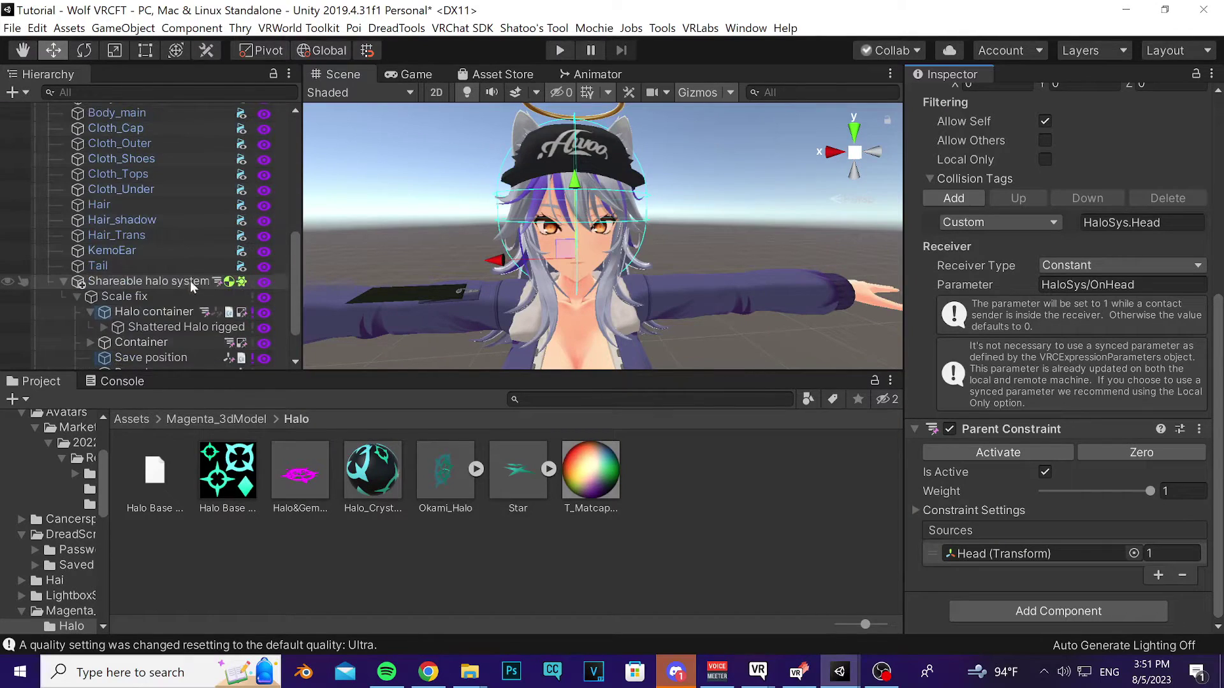
scroll(190, 280, up, 6)
click(695, 29)
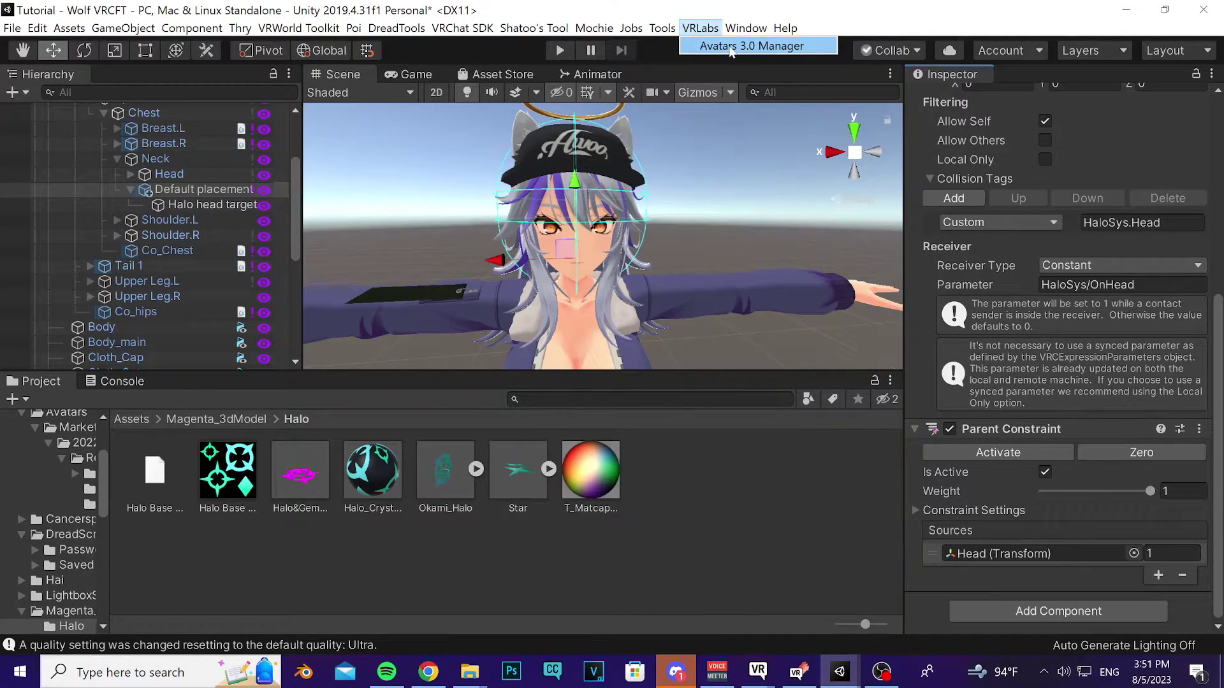
click(731, 48)
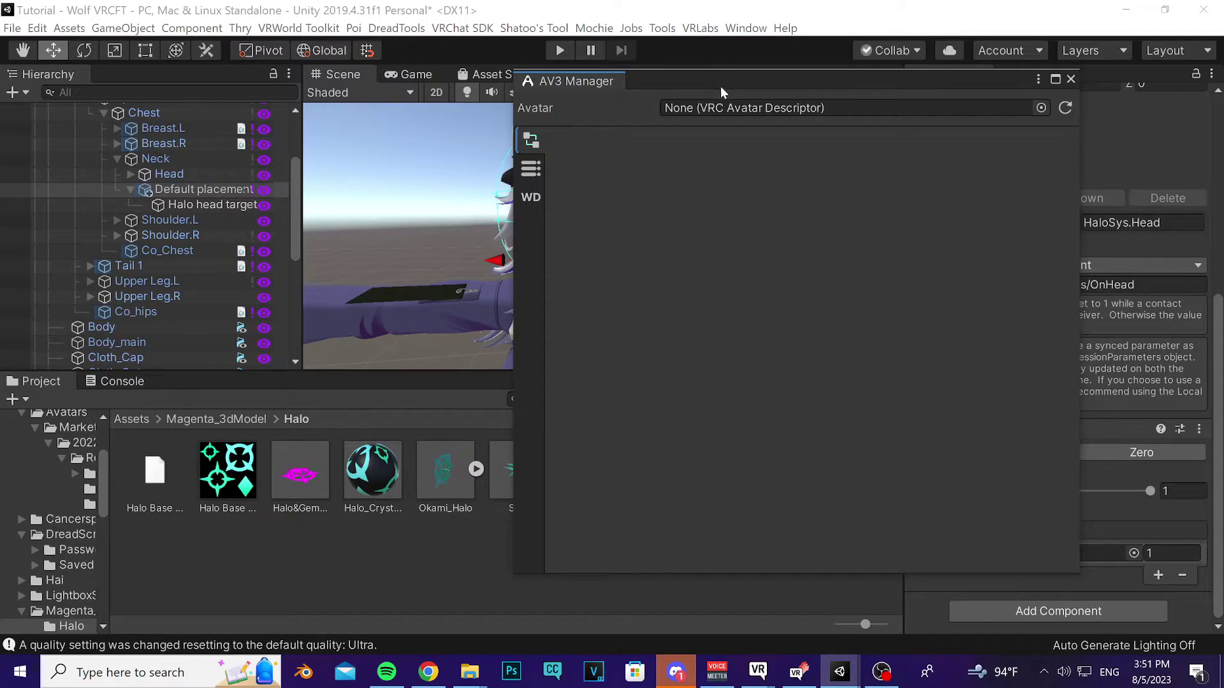
scroll(153, 212, up, 4)
drag(127, 155, 727, 108)
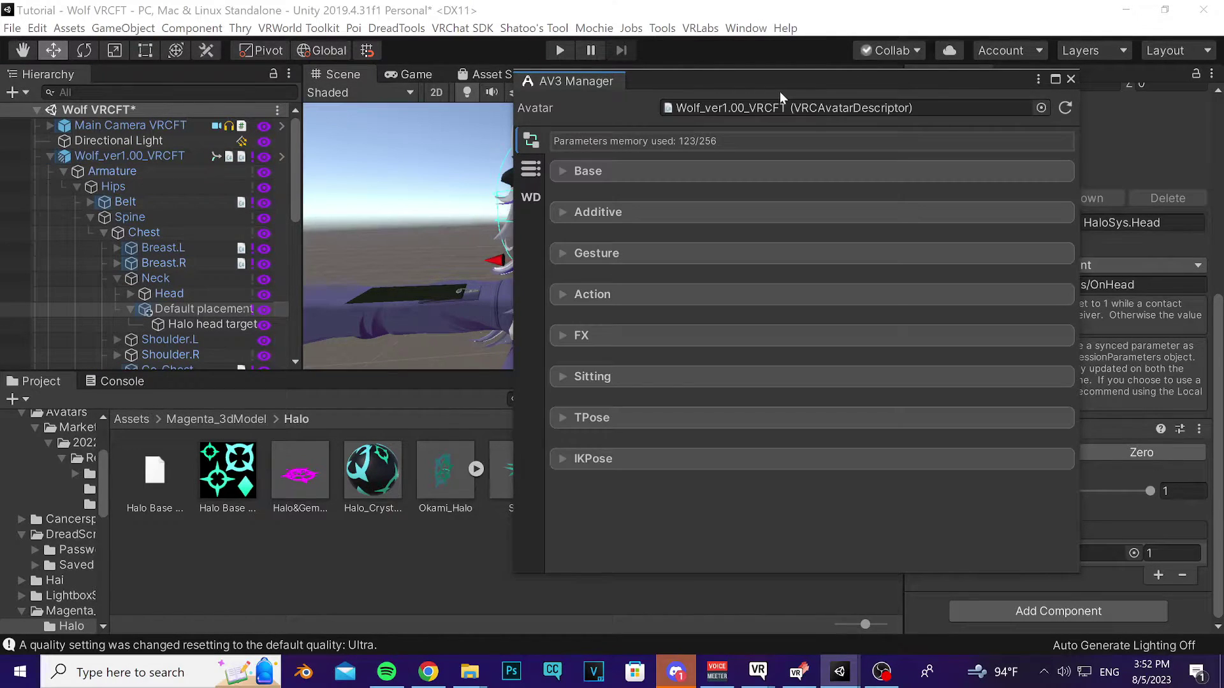
Add an animator to merge in the avatar's FX layer and assign Halo FX from the Shareable halo folder
click(568, 335)
drag(1076, 191, 1073, 580)
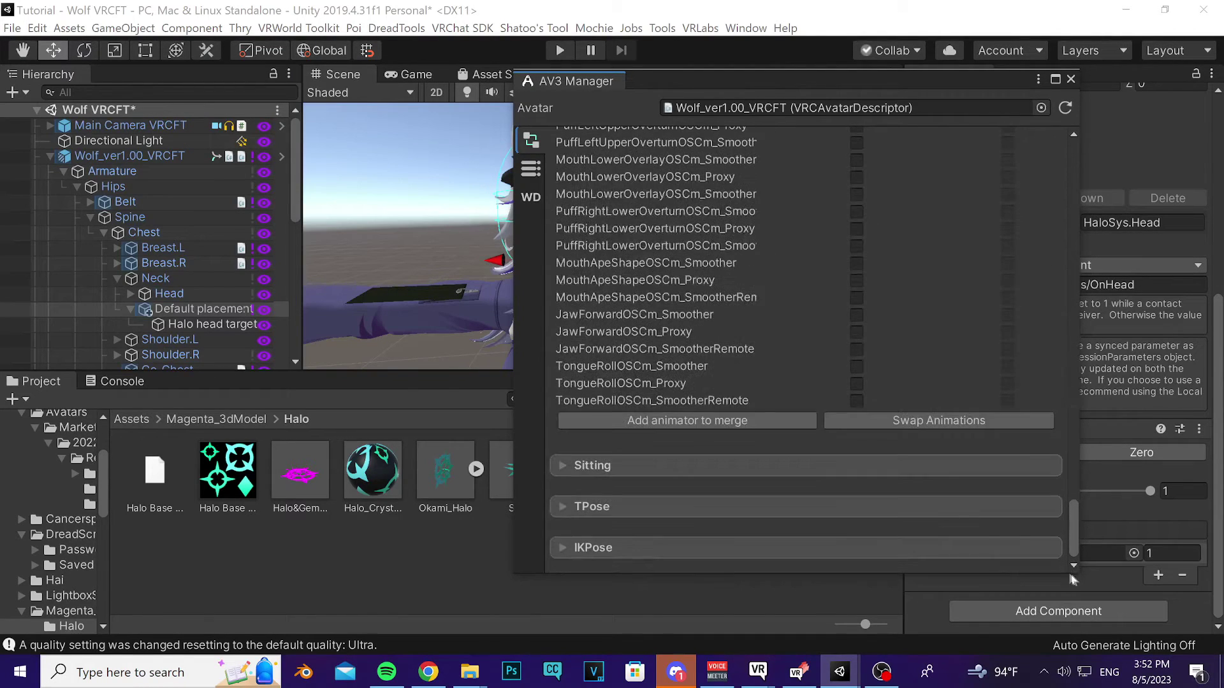
click(686, 422)
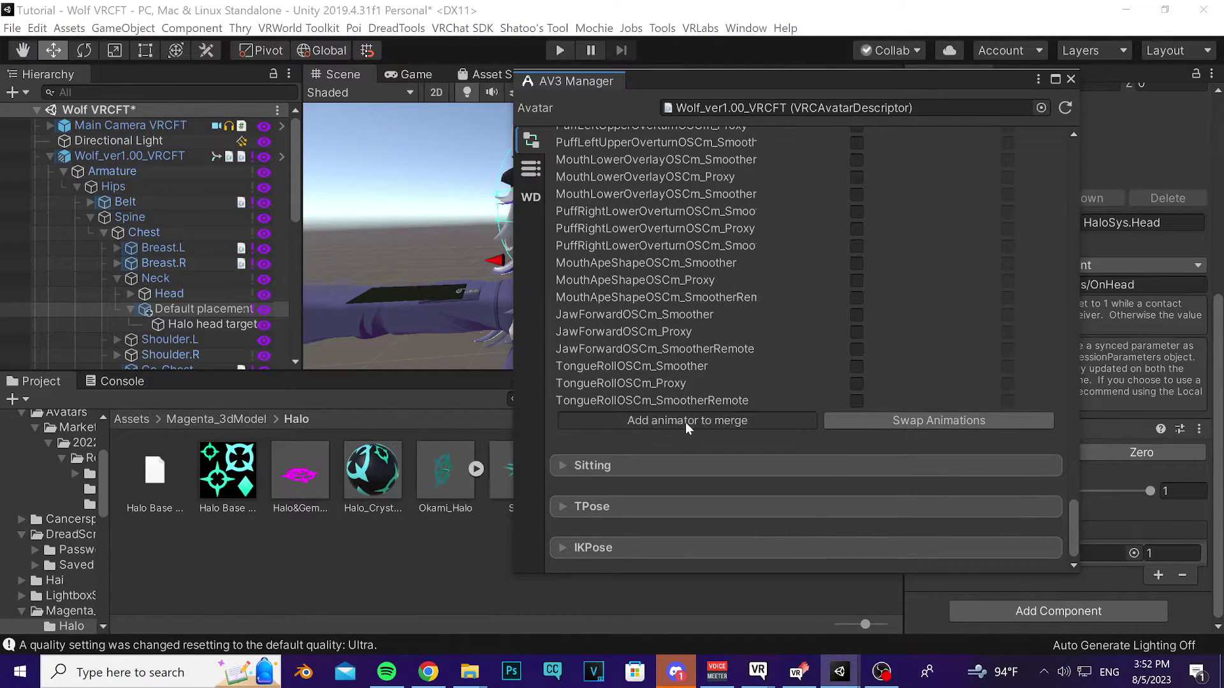
click(127, 419)
double_click(682, 590)
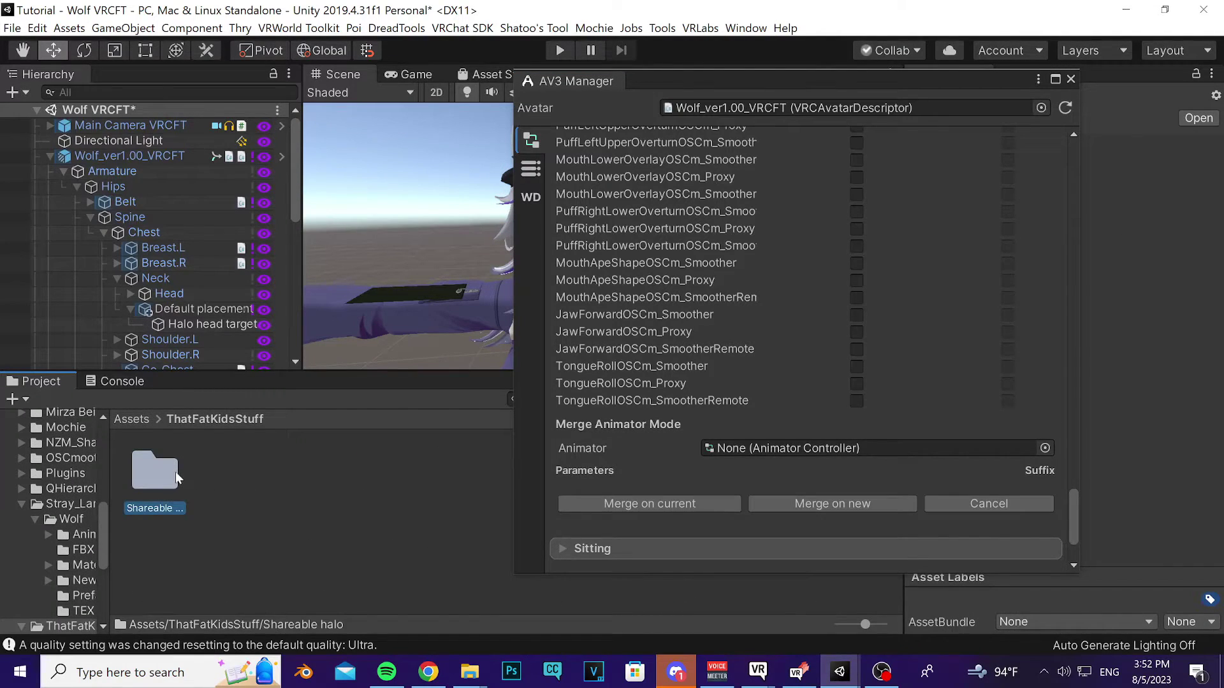
double_click(175, 471)
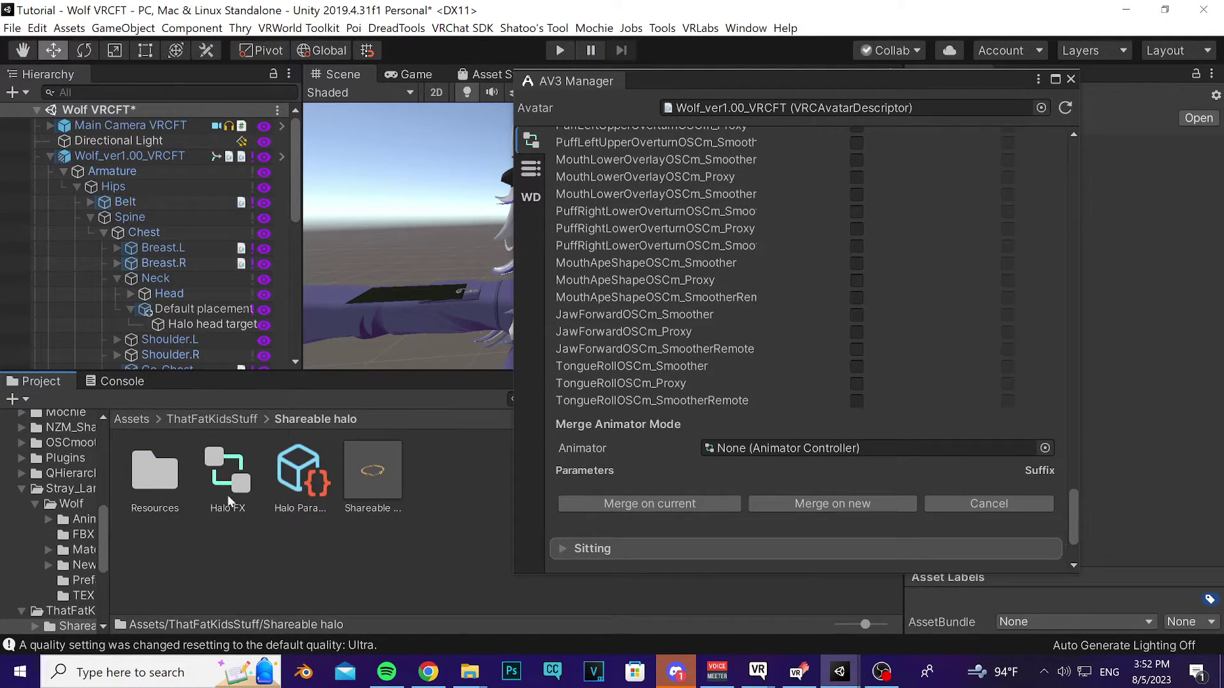
drag(216, 487, 785, 454)
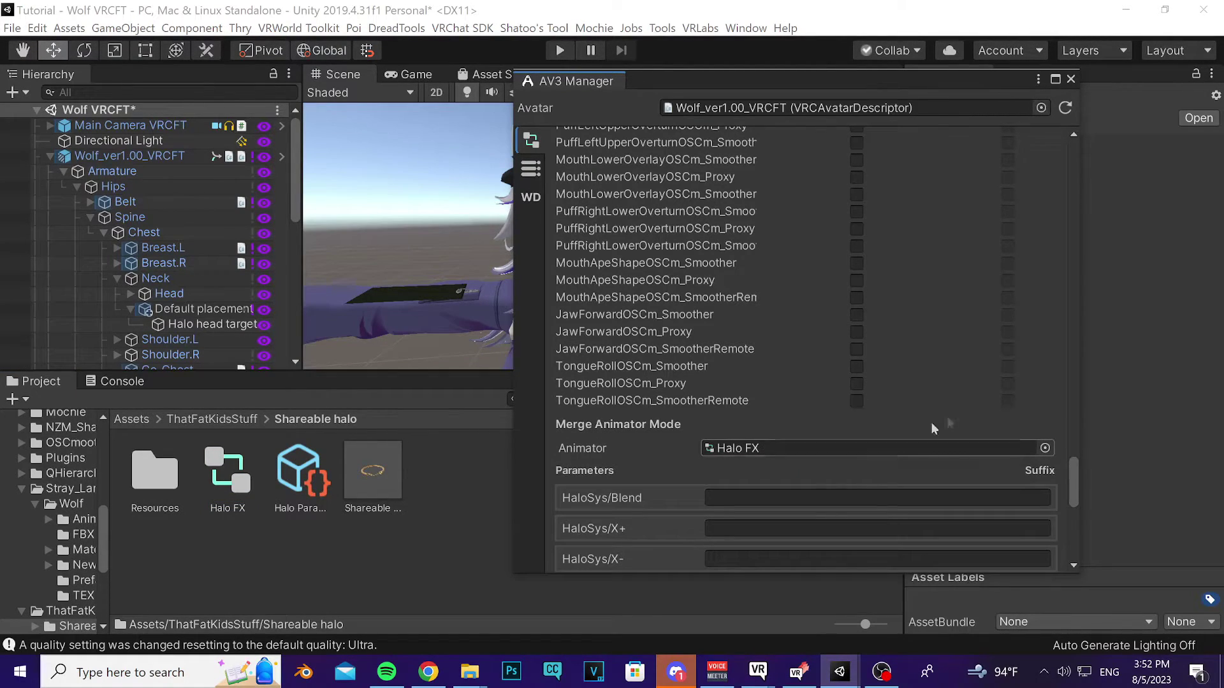
Leave all HaloSys parameter suffixes blank and merge Halo FX onto the current FX controller
scroll(778, 440, down, 4)
scroll(778, 424, down, 3)
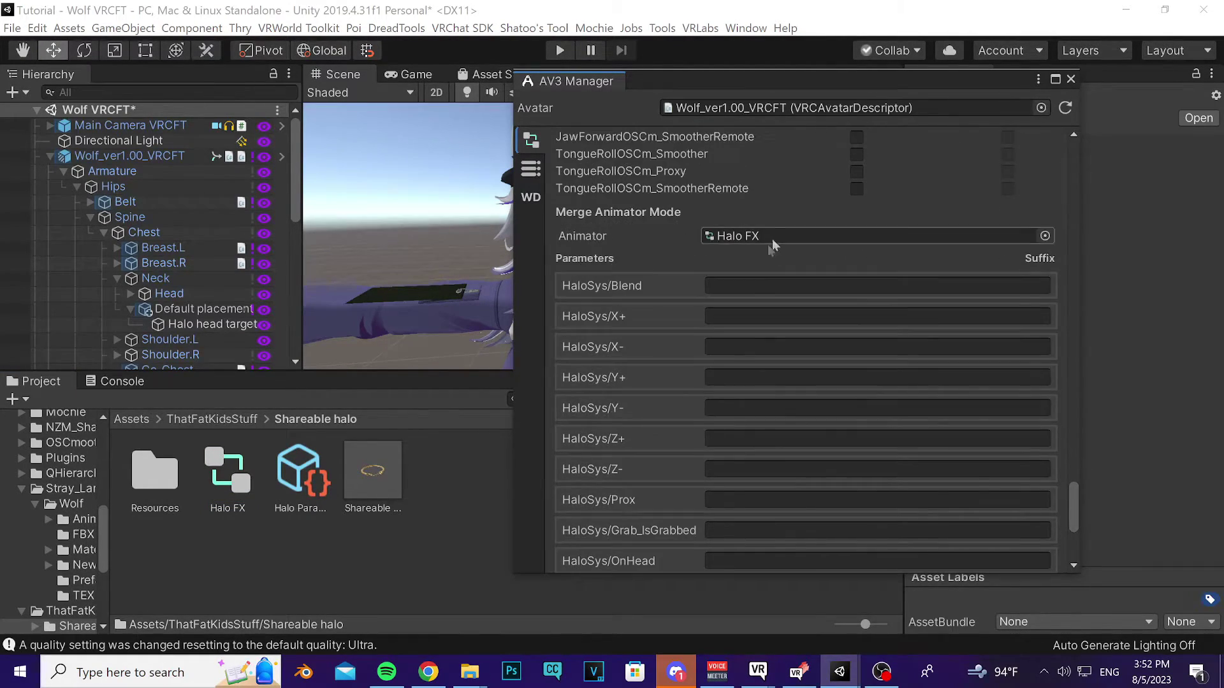
scroll(763, 377, down, 5)
click(804, 416)
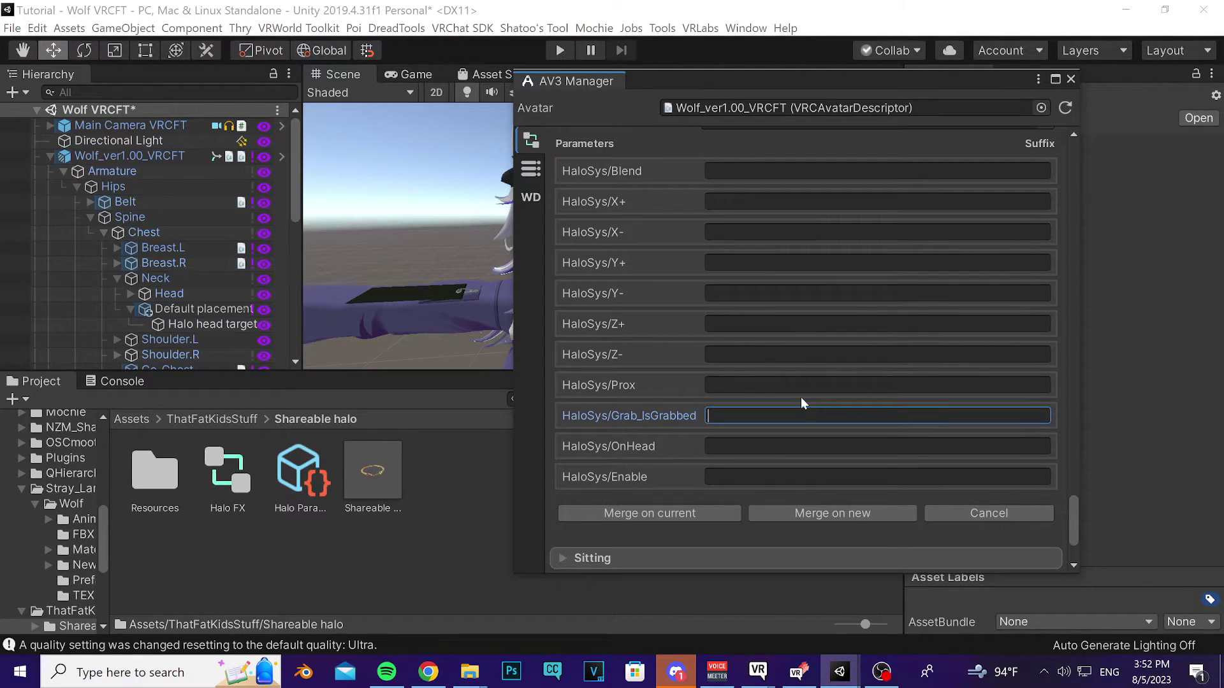
text(0)
key(BackSpace)
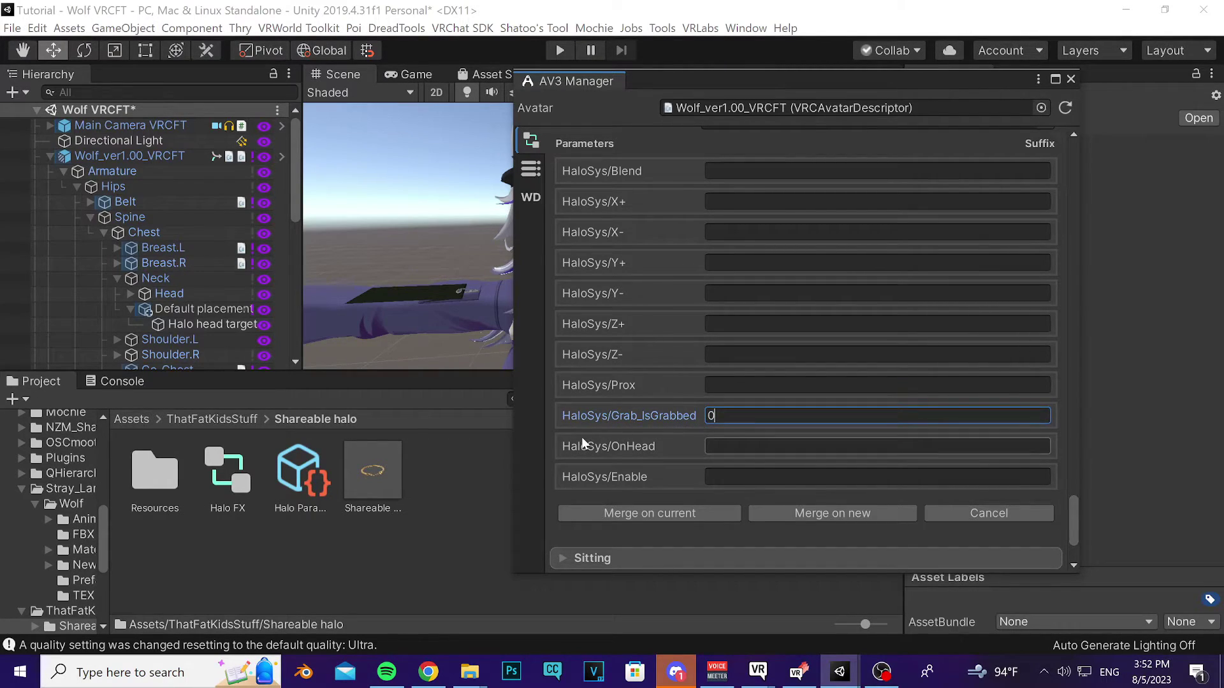
click(626, 512)
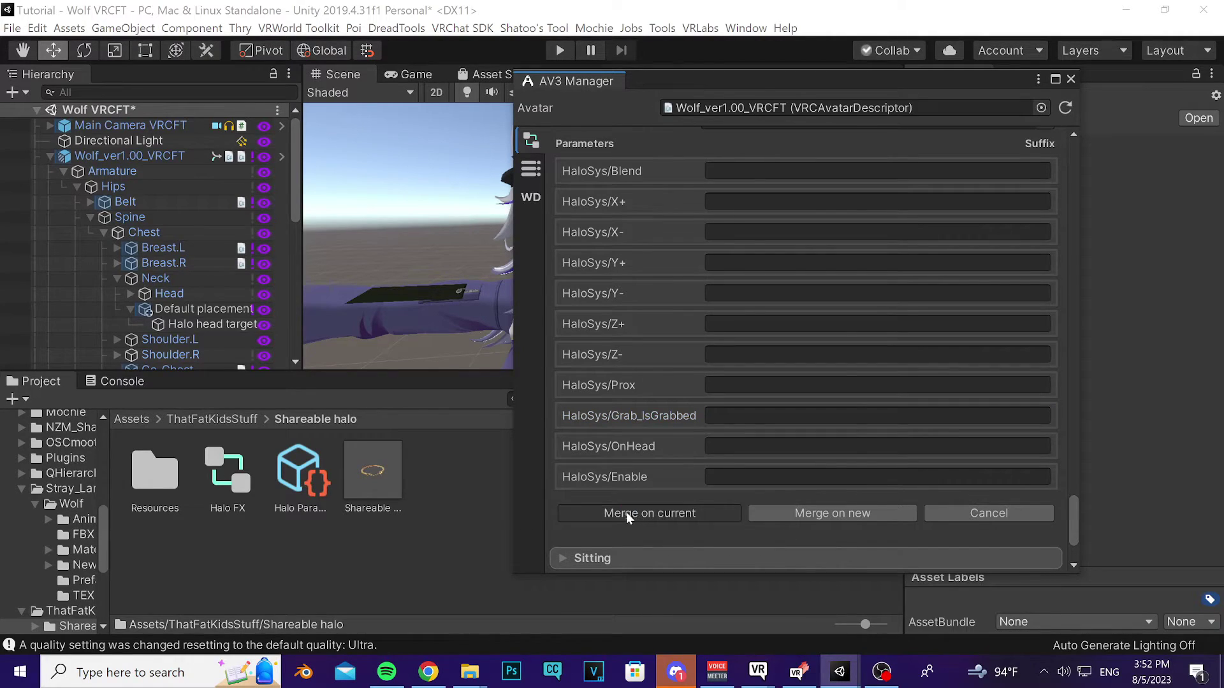
Assign Halo Parameters as the expression parameters to copy in the avatar's parameter list
click(532, 169)
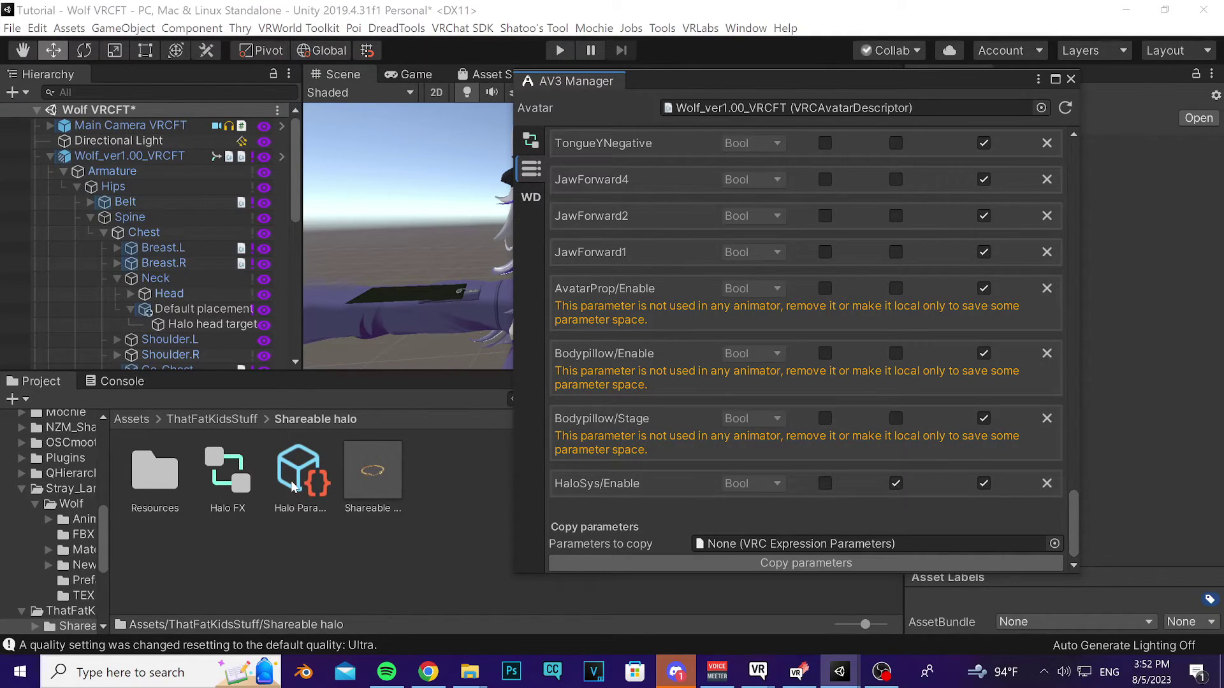
drag(297, 475, 744, 547)
scroll(739, 561, down, 2)
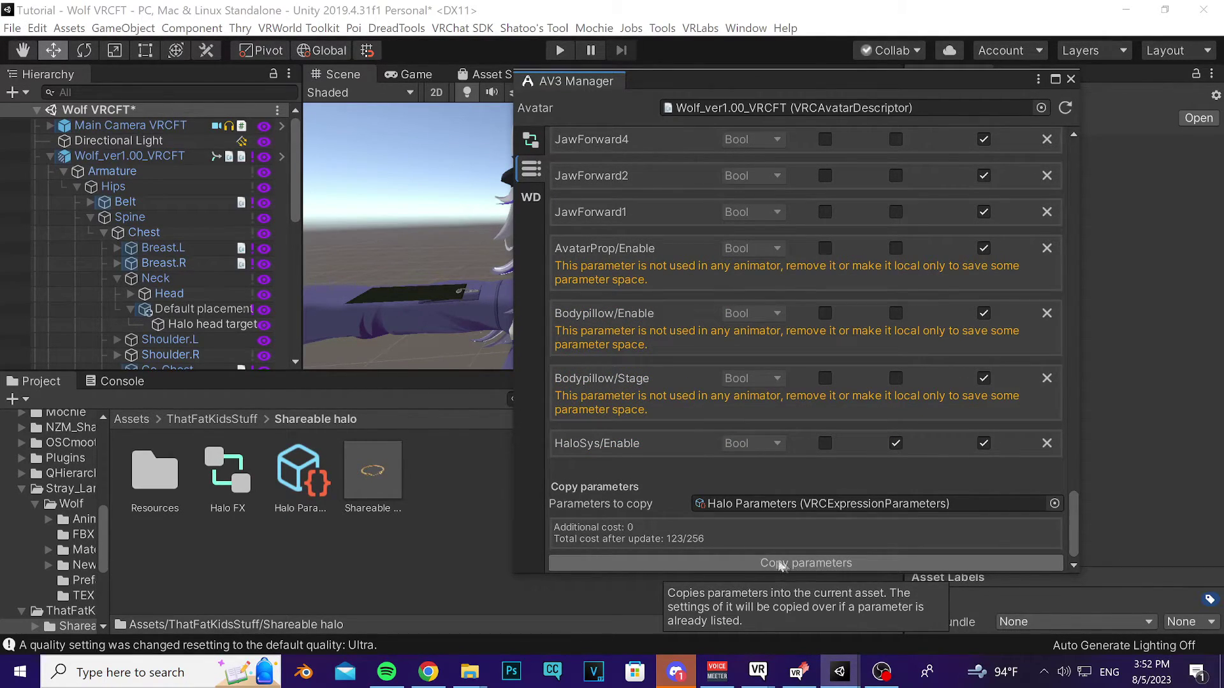
Set write defaults off for the avatar's animator states and close the AV3 Manager
click(532, 197)
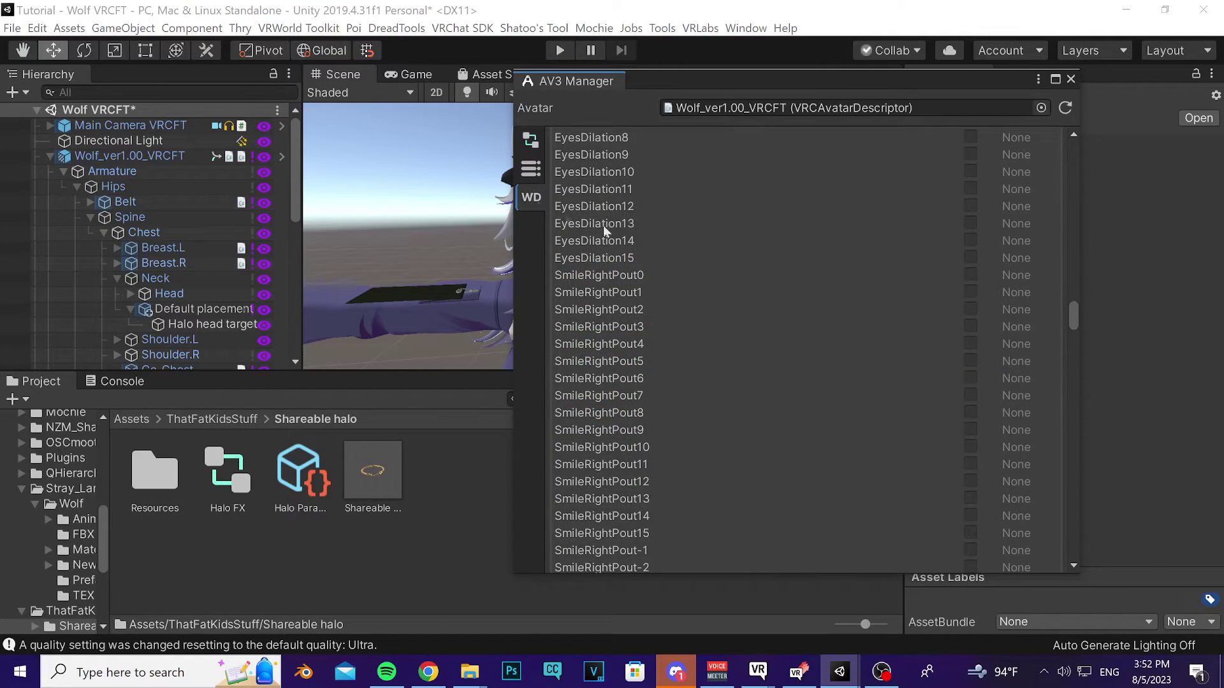
scroll(685, 301, up, 3)
scroll(663, 319, up, 12)
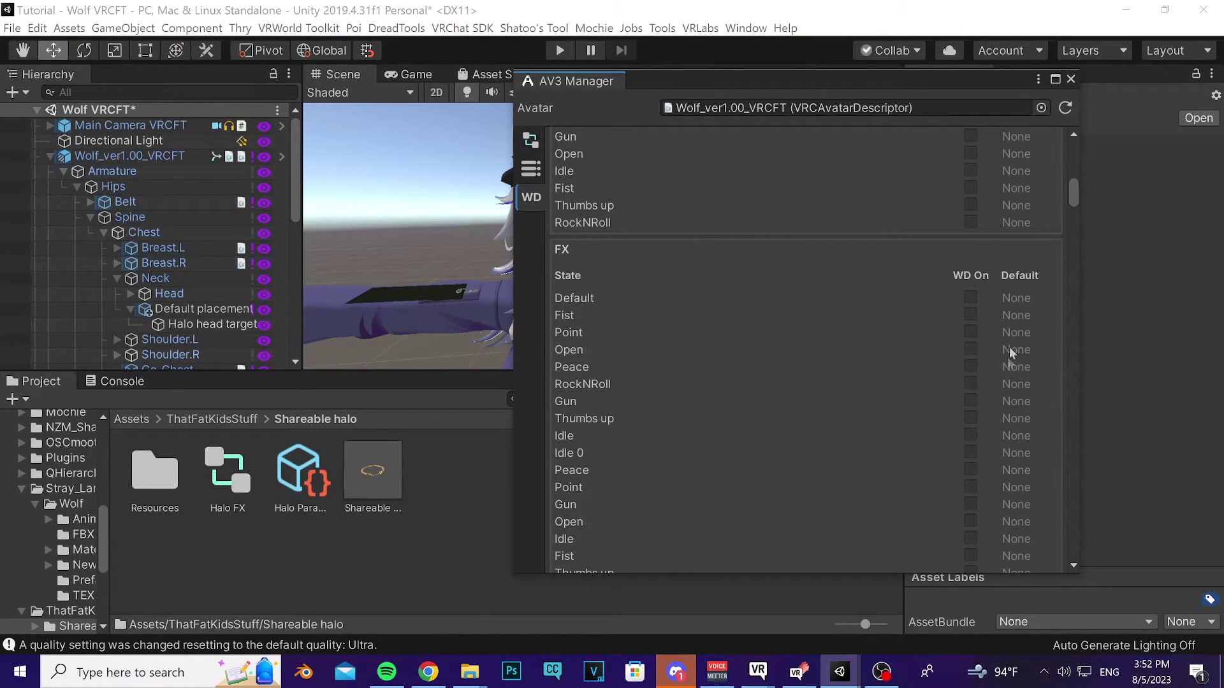
scroll(1069, 198, up, 10)
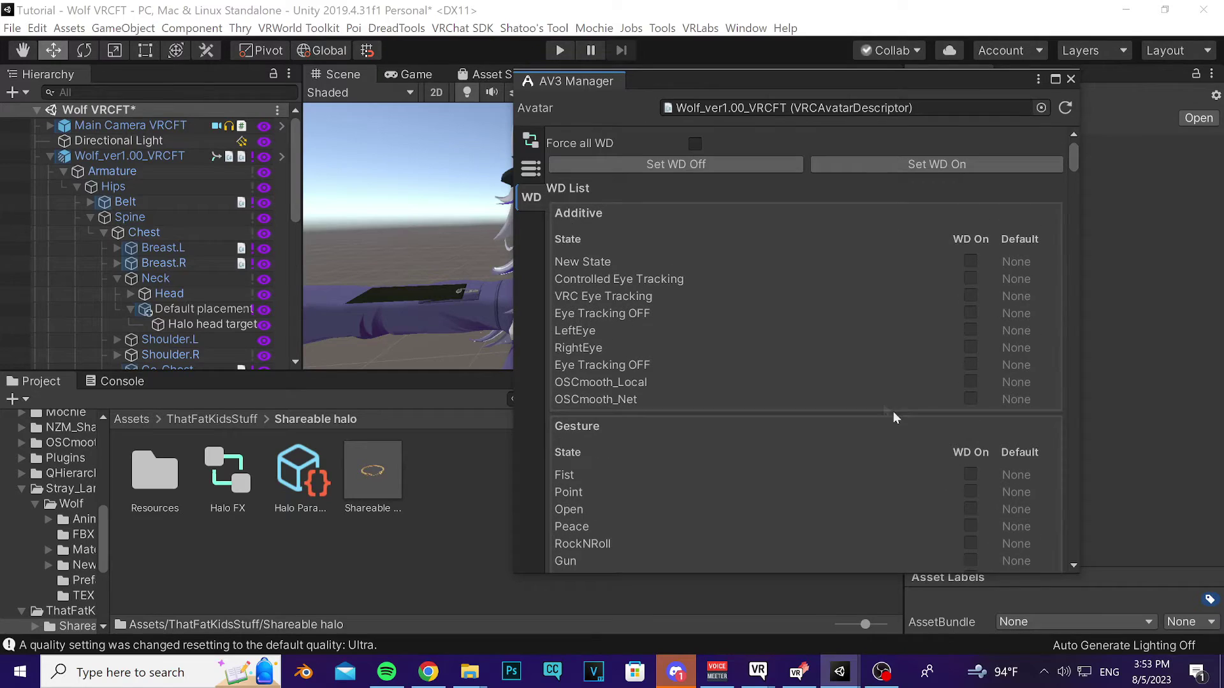
click(663, 171)
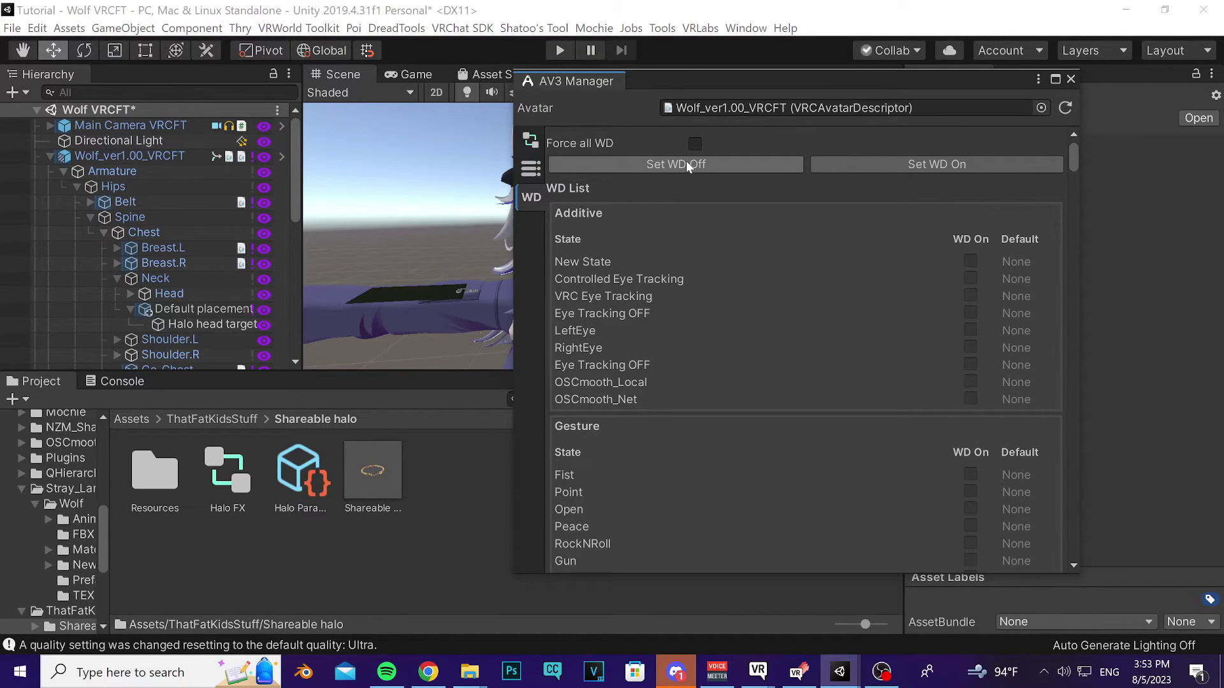
click(1071, 80)
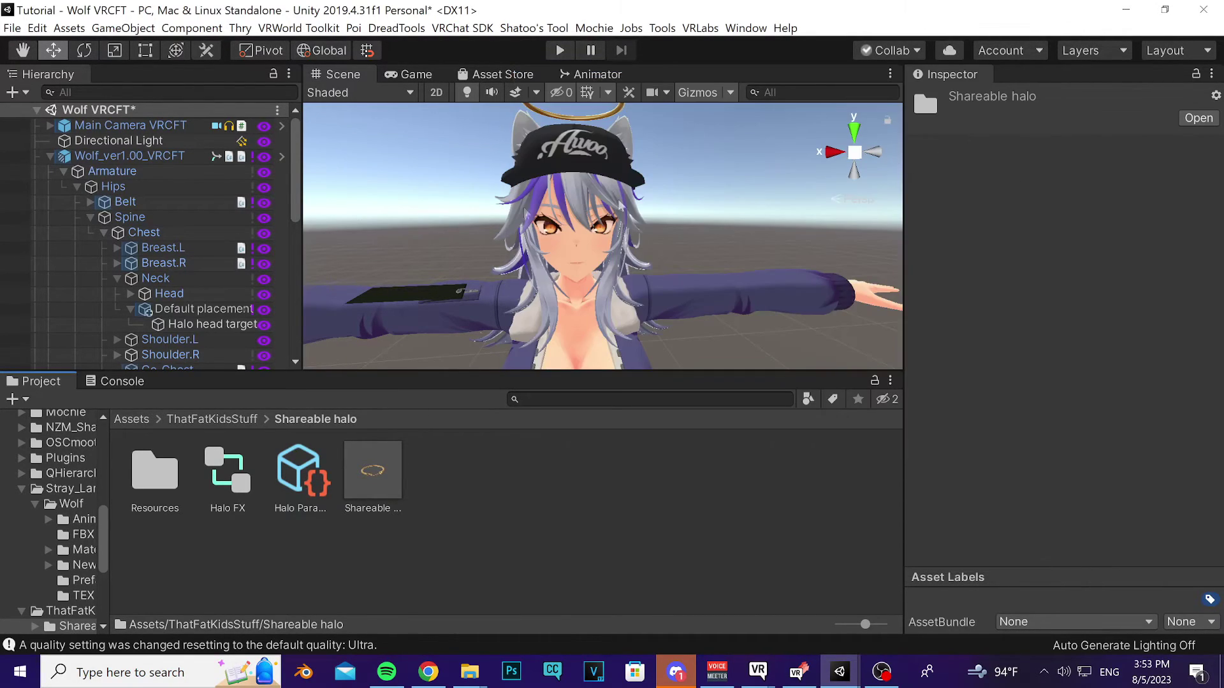
Add a new control named "Halo toggle" to the wolf avatar's ExpressionsMenu VRCFT
click(49, 155)
click(127, 155)
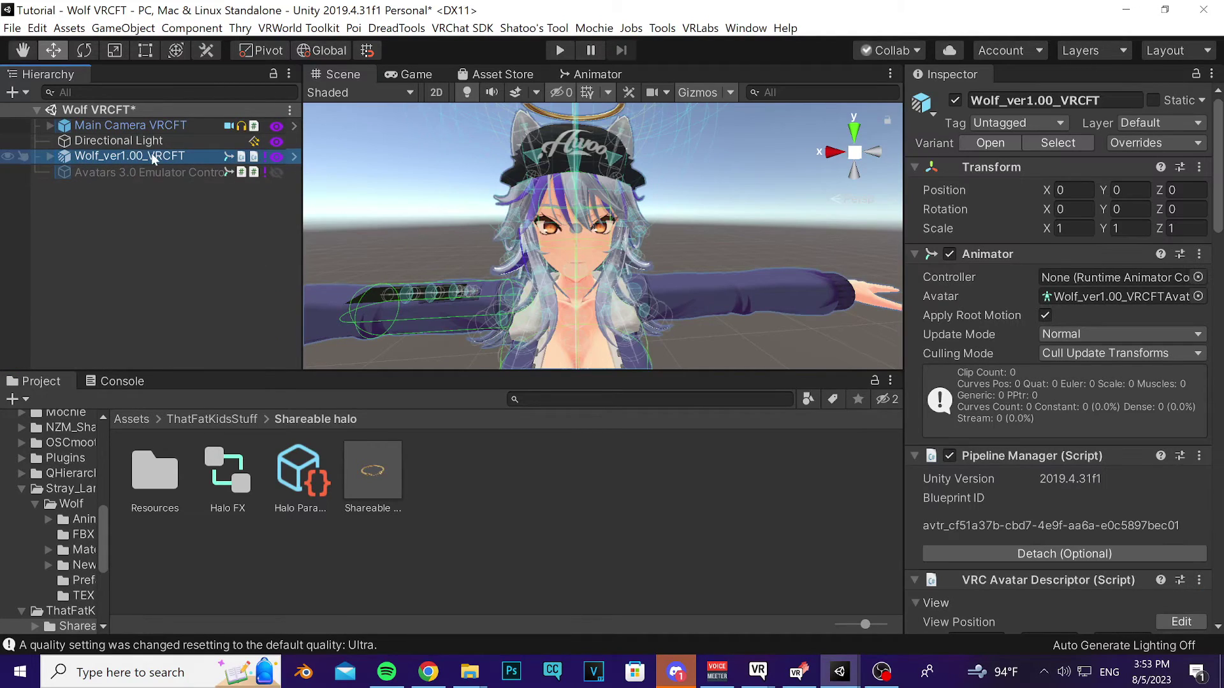
scroll(1058, 422, down, 15)
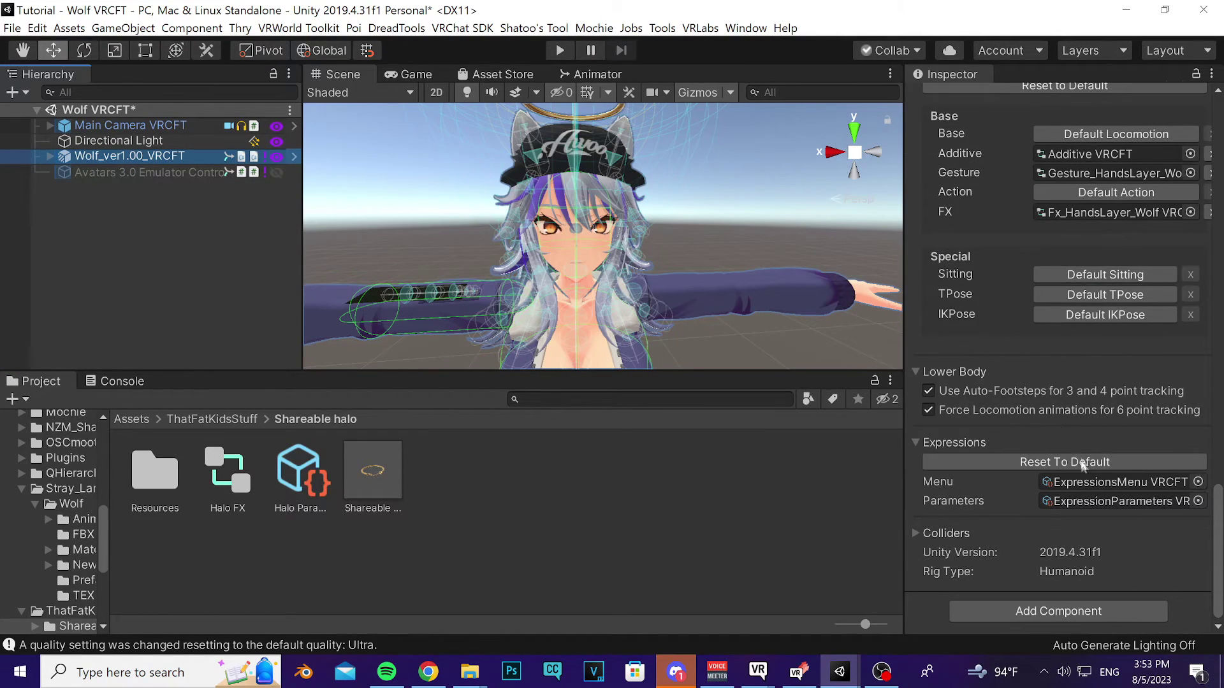
double_click(1090, 481)
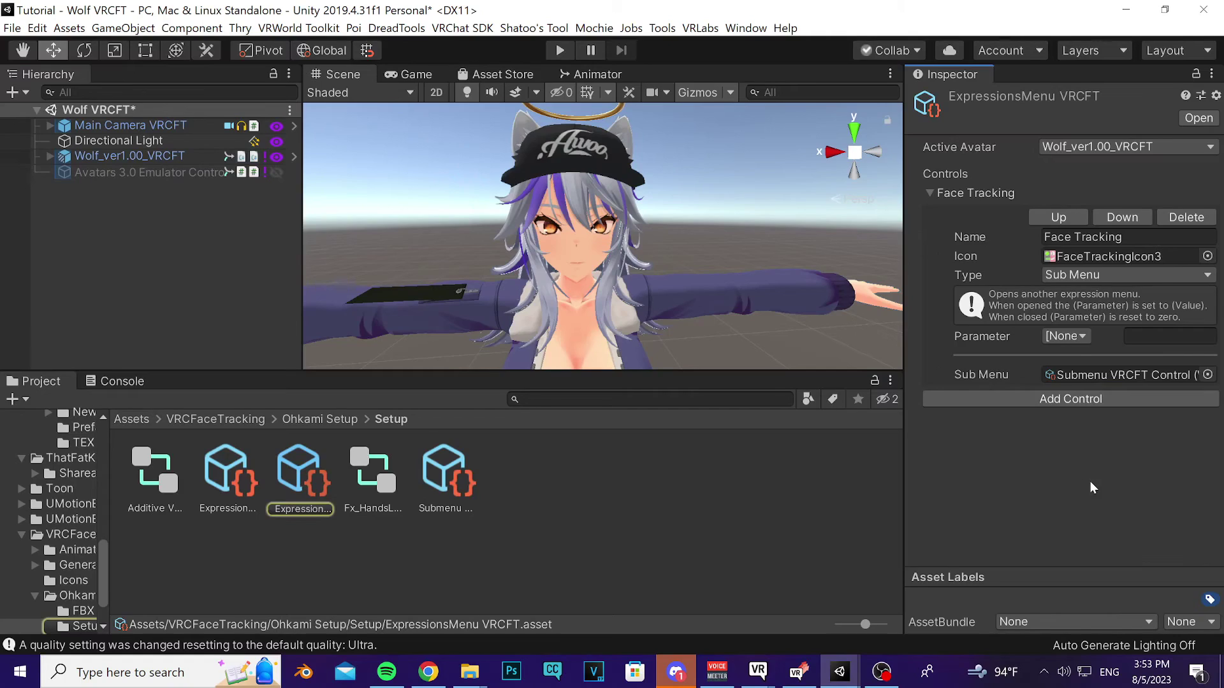
click(1001, 398)
click(1058, 454)
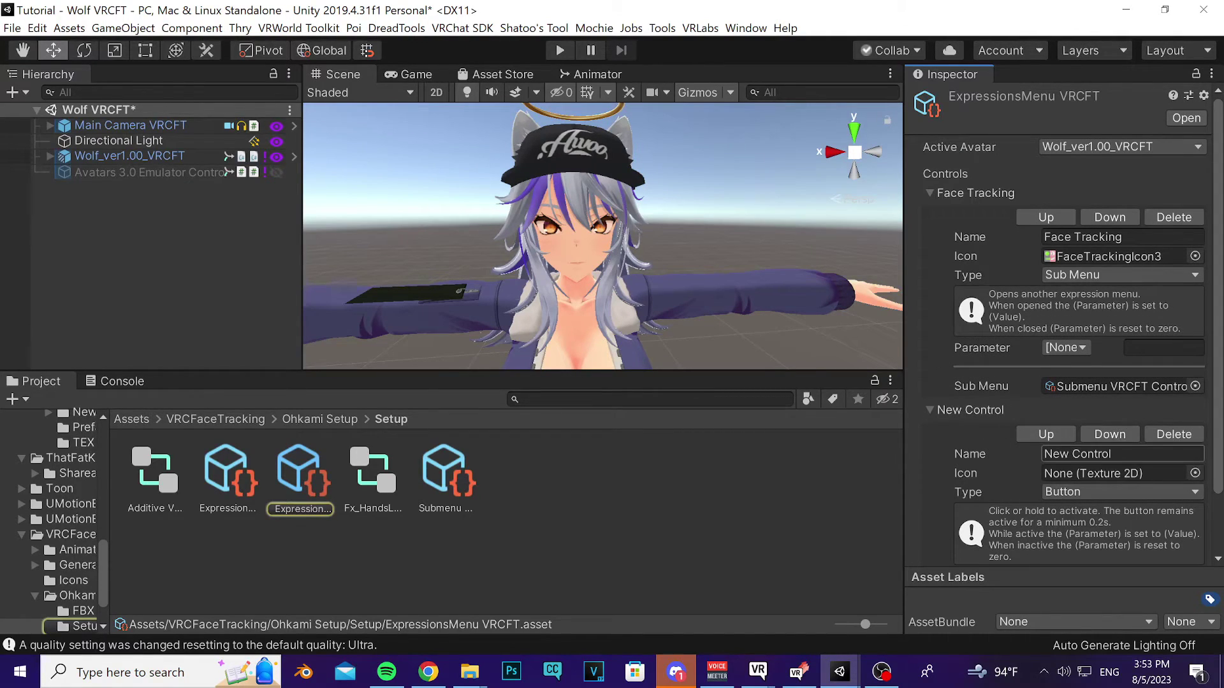
text(Halo toggle)
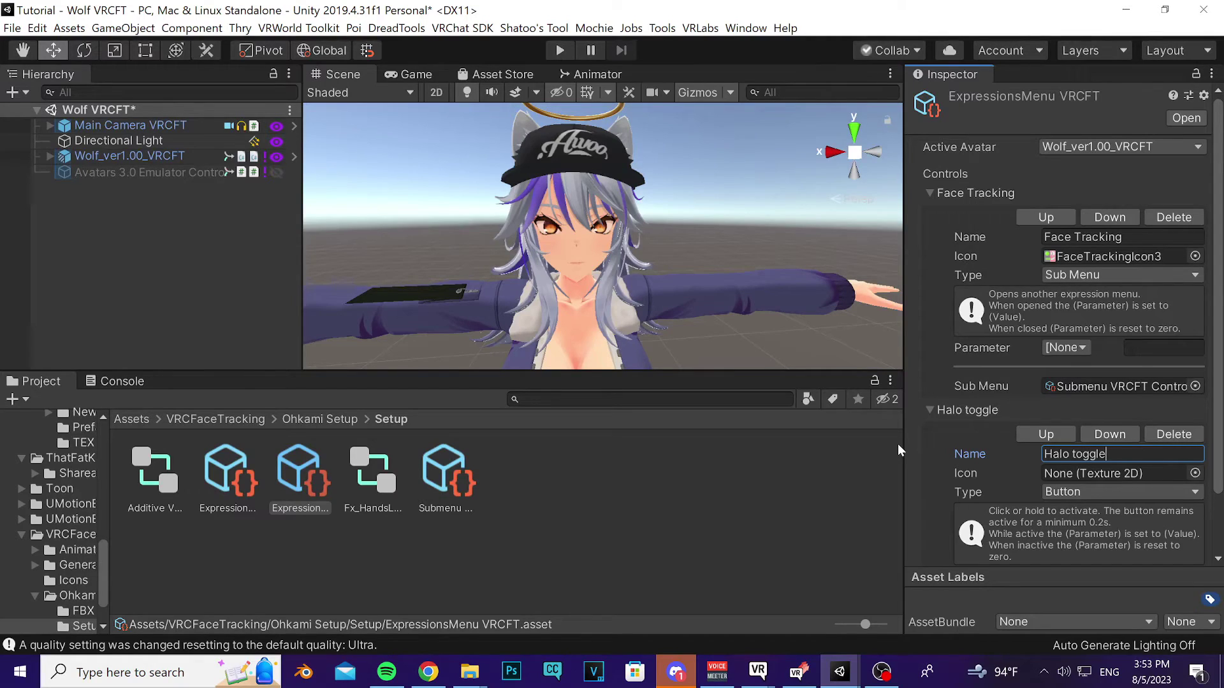
Assign the halo texture as the Halo toggle control's icon and set its type to Toggle
click(1194, 473)
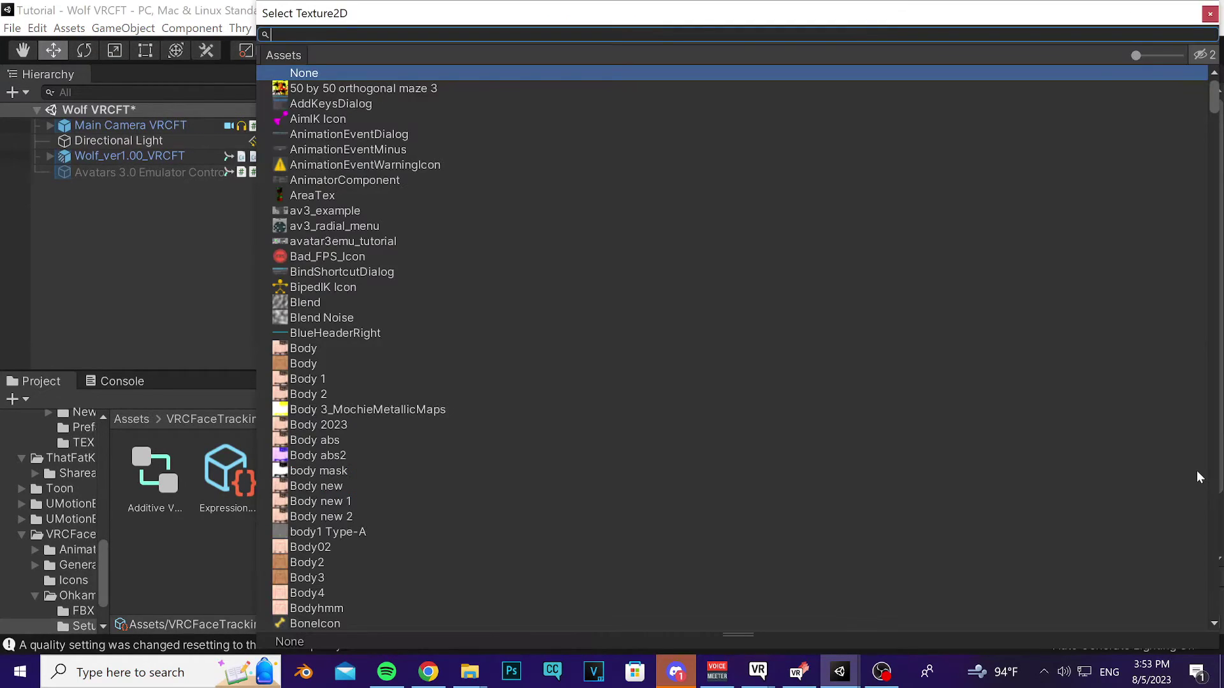
text(halo)
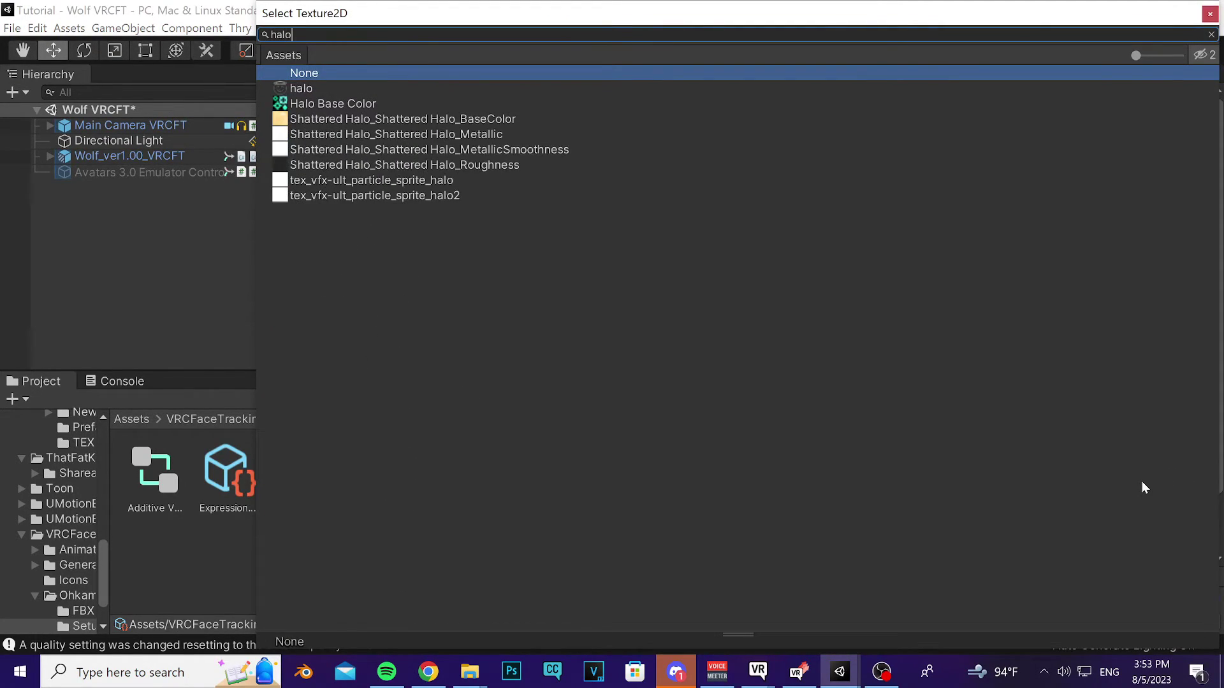
key(Down)
key(Return)
click(1086, 492)
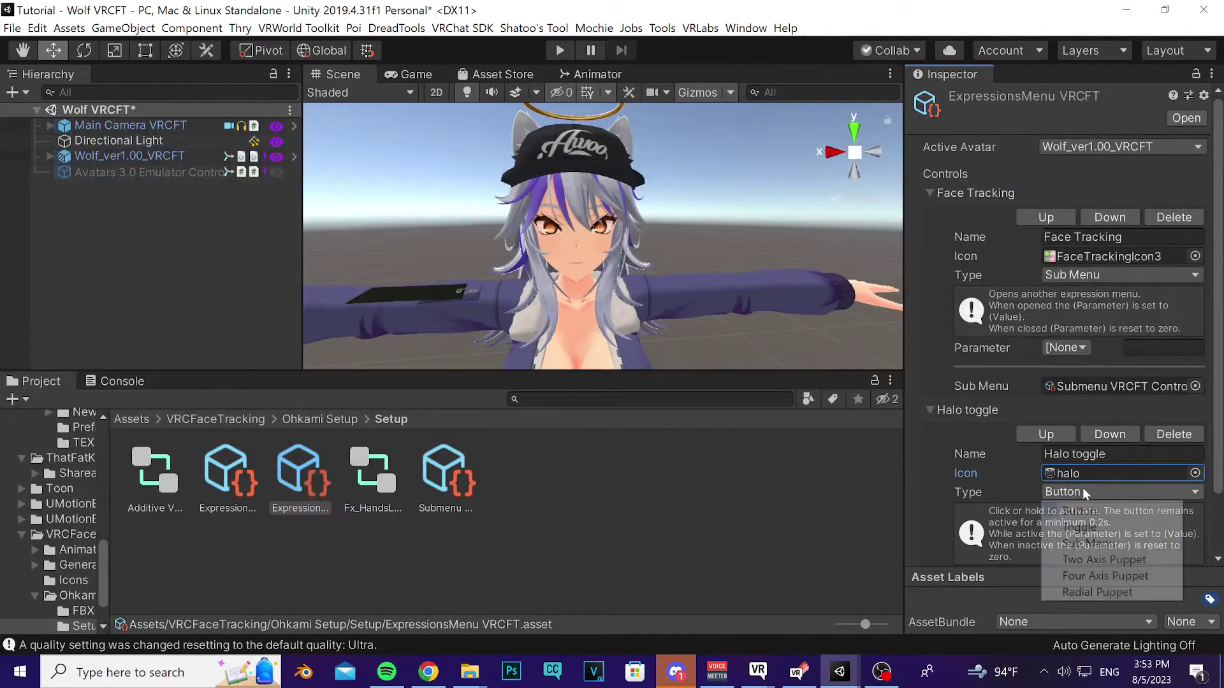
click(1093, 528)
Set the Halo toggle control's parameter to the HaloSys Enable bool and deselect the menu asset
scroll(1094, 507, down, 2)
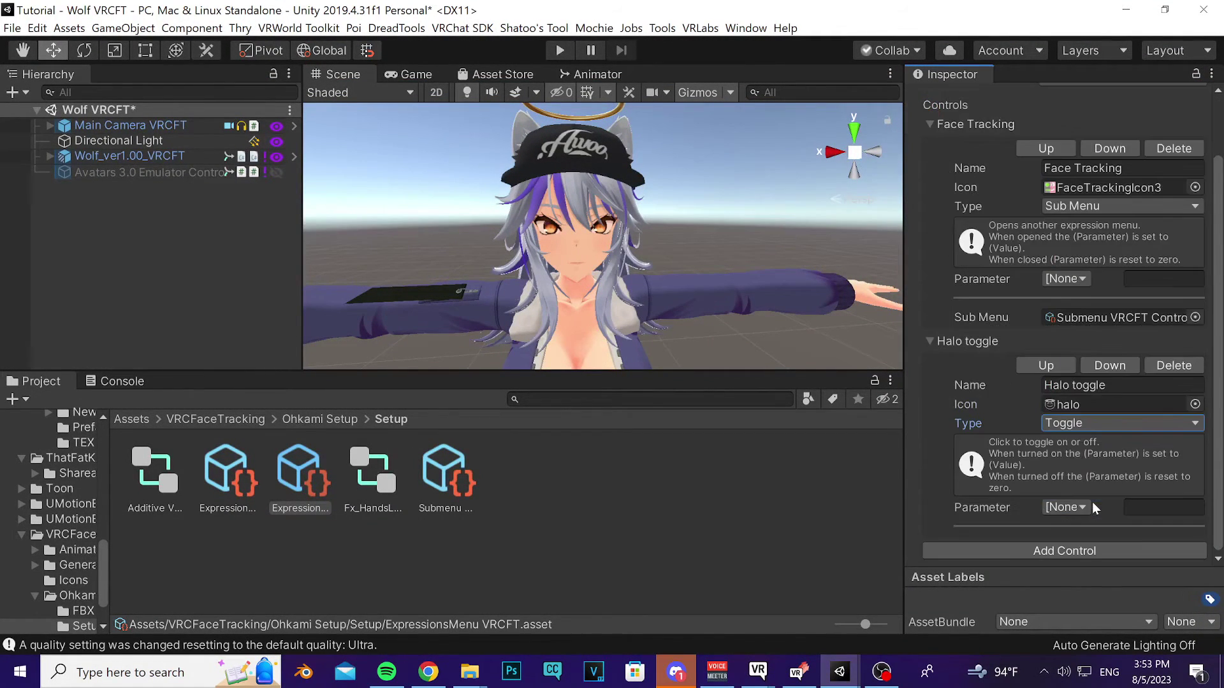
click(1064, 508)
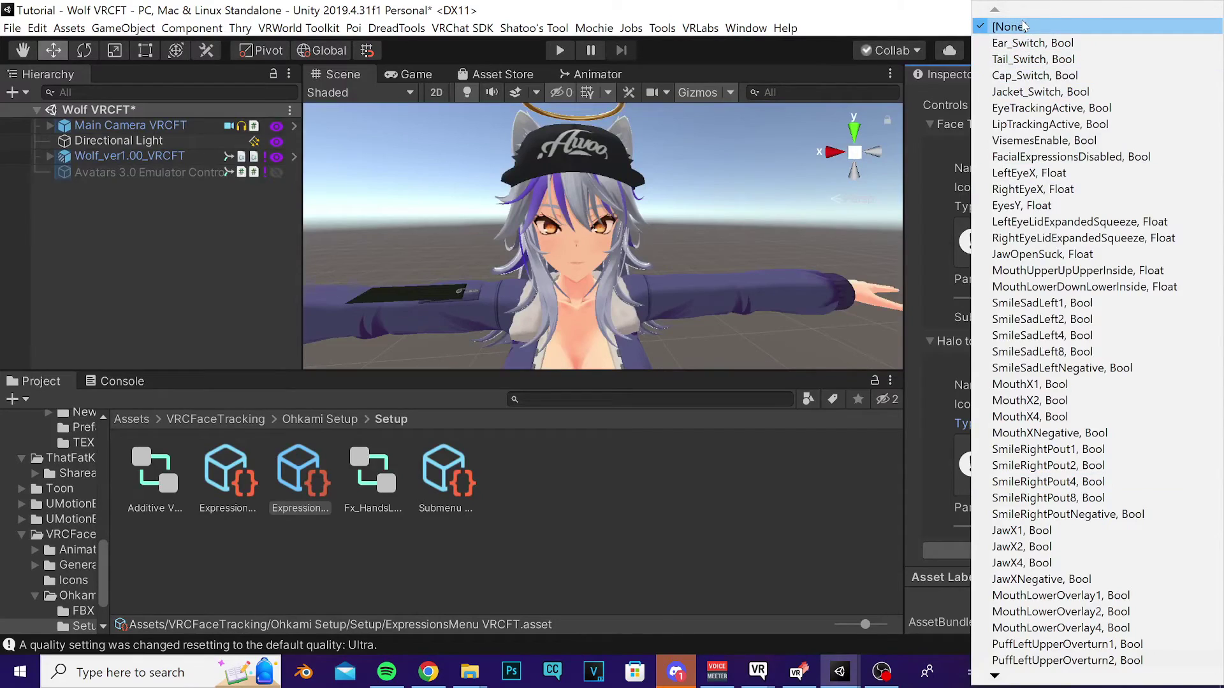
scroll(1041, 577, down, 5)
scroll(1040, 577, down, 3)
mouse_move(1020, 671)
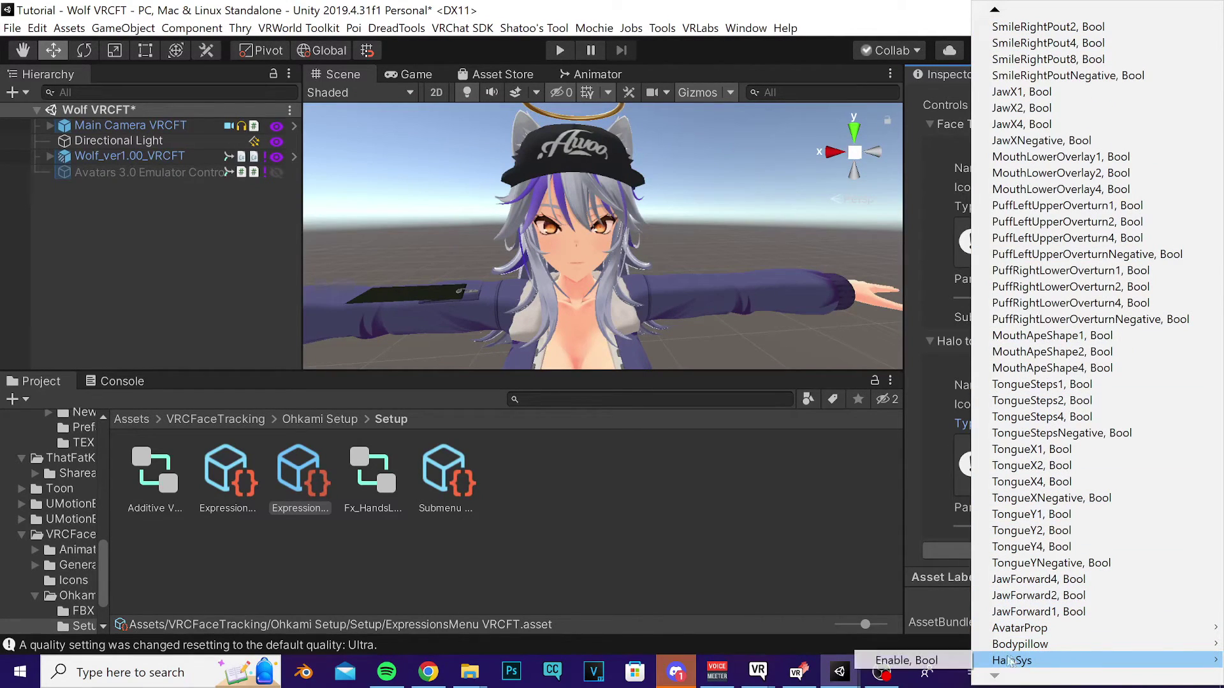
click(943, 659)
click(751, 508)
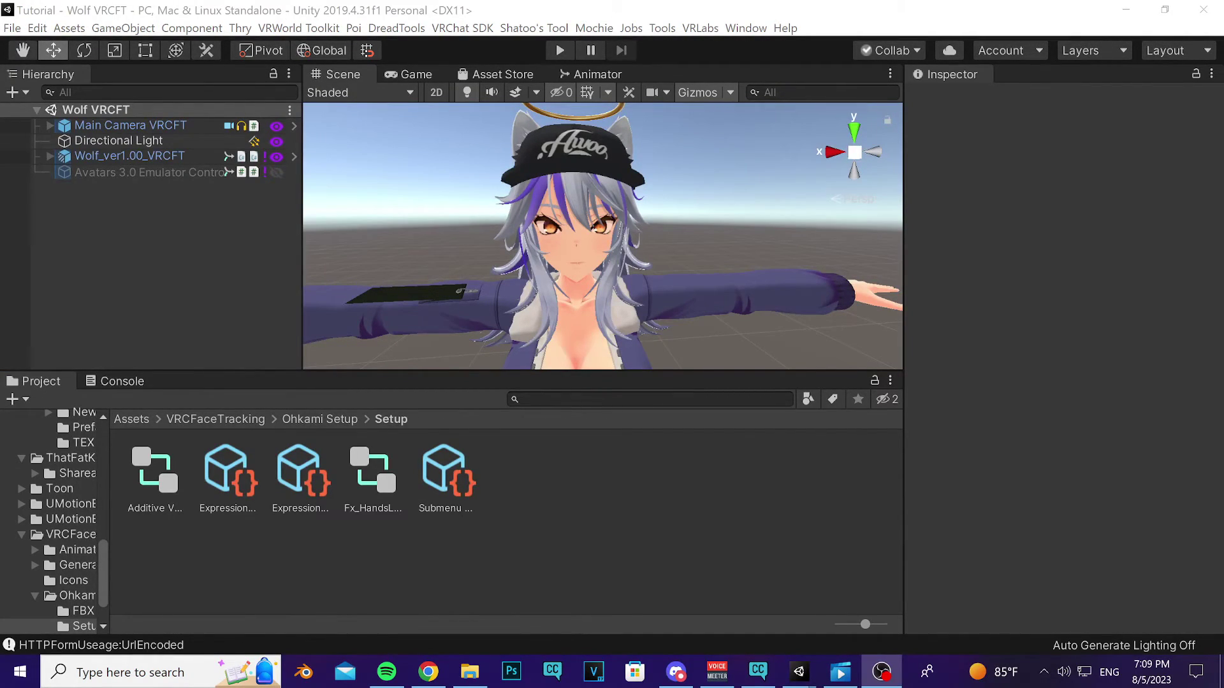
Deactivate the Halo container object under Scale fix in the avatar's Shareable halo system
click(51, 156)
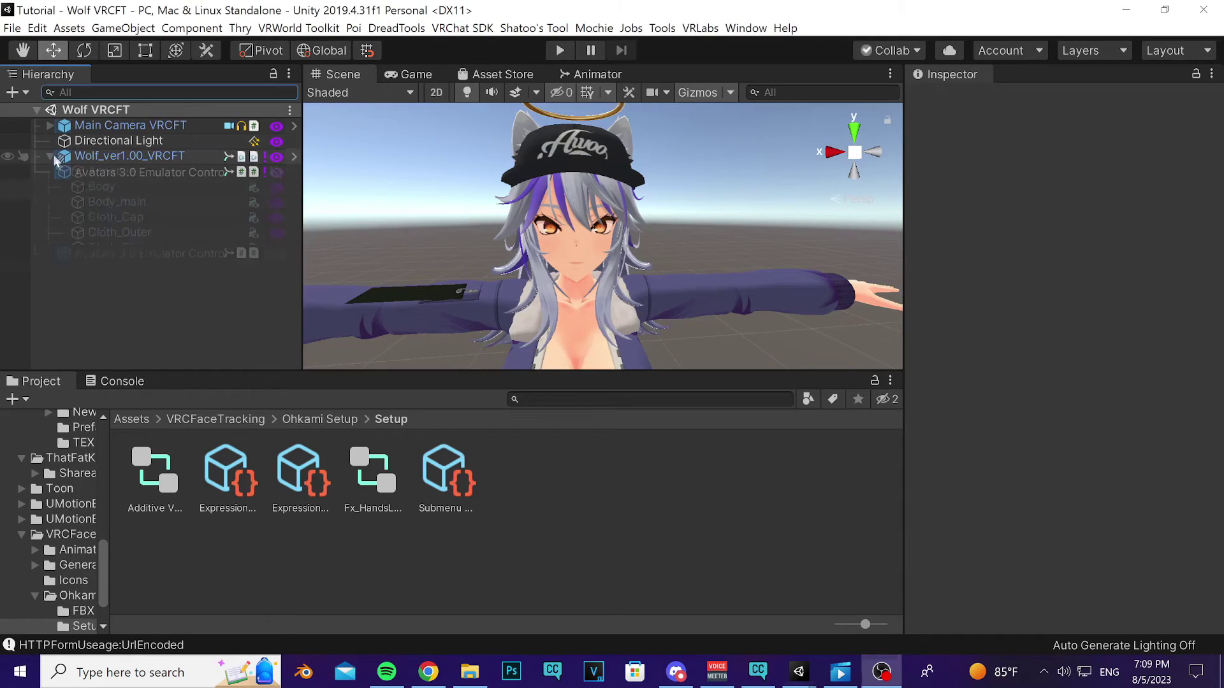
scroll(81, 228, down, 1)
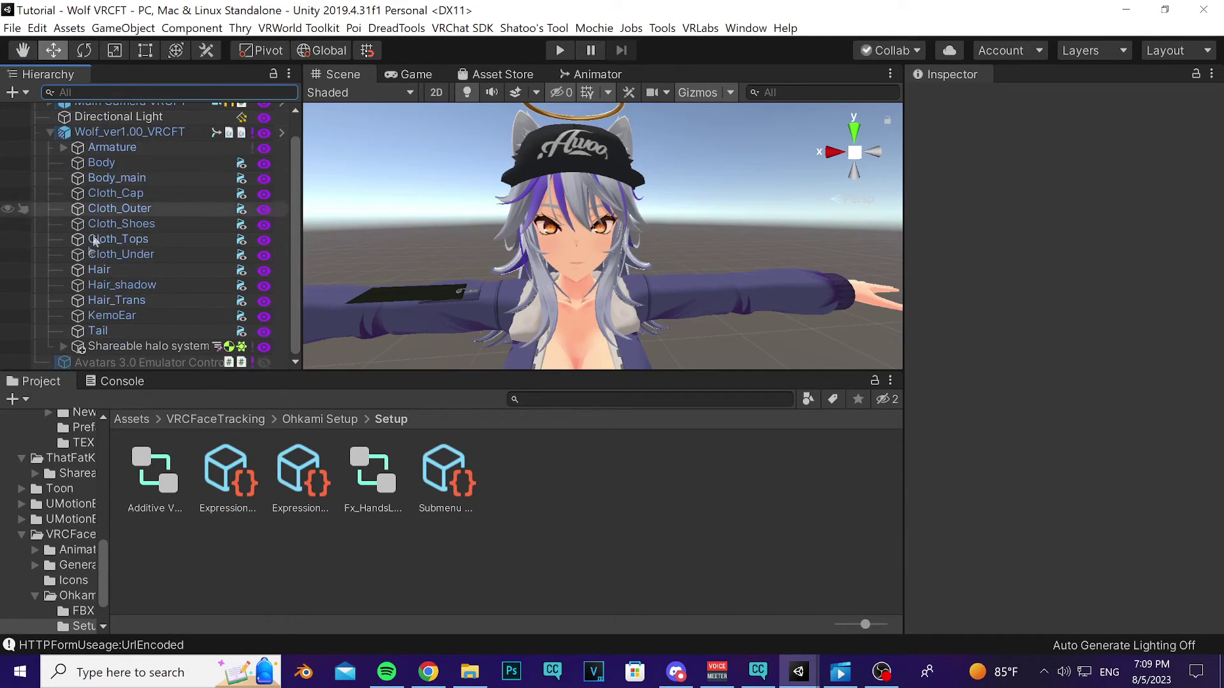
click(64, 346)
scroll(121, 293, down, 3)
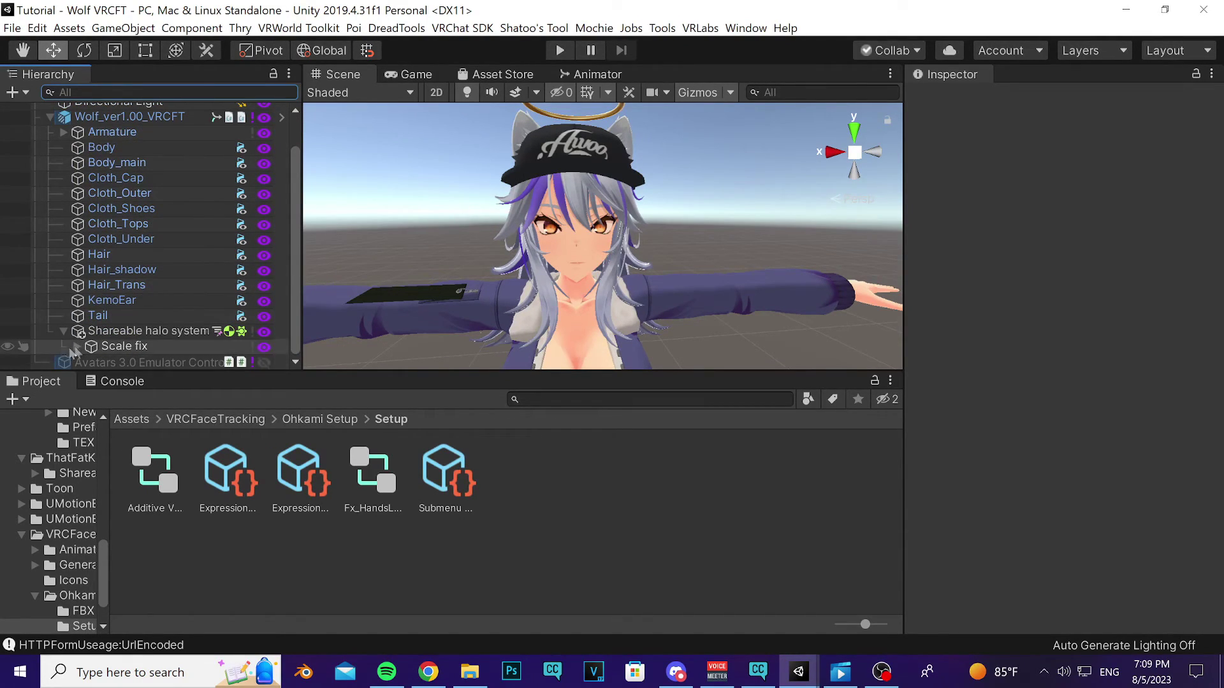
scroll(122, 294, down, 2)
click(134, 275)
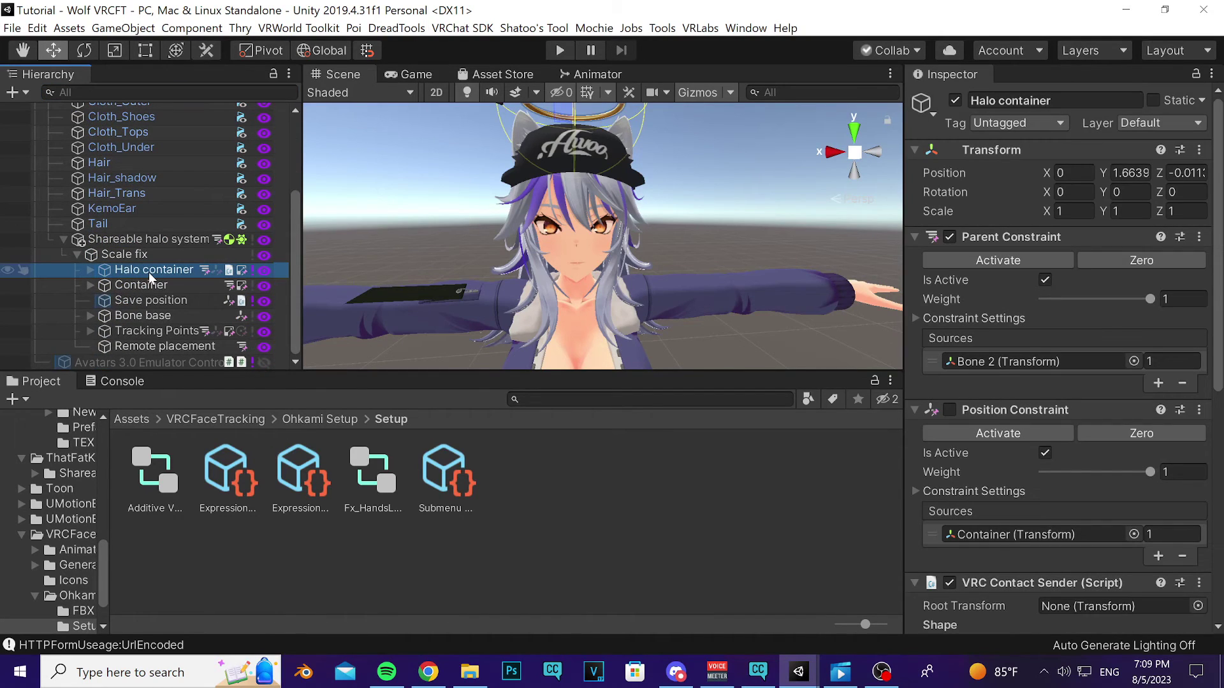
click(954, 100)
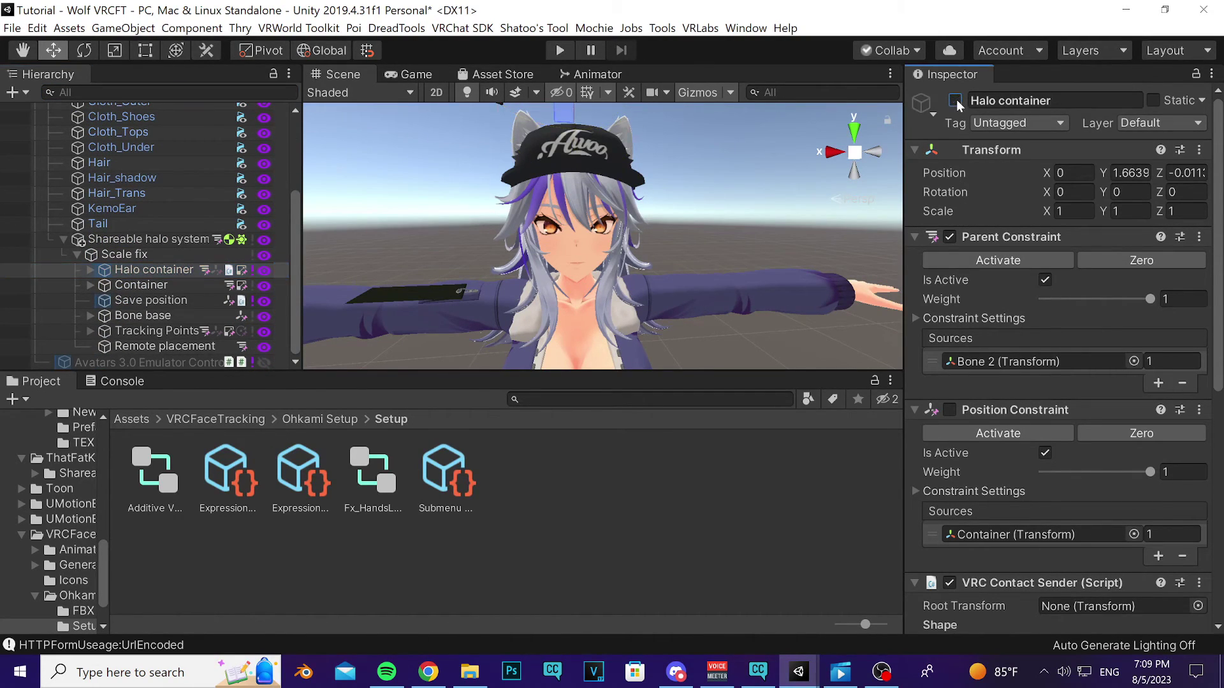